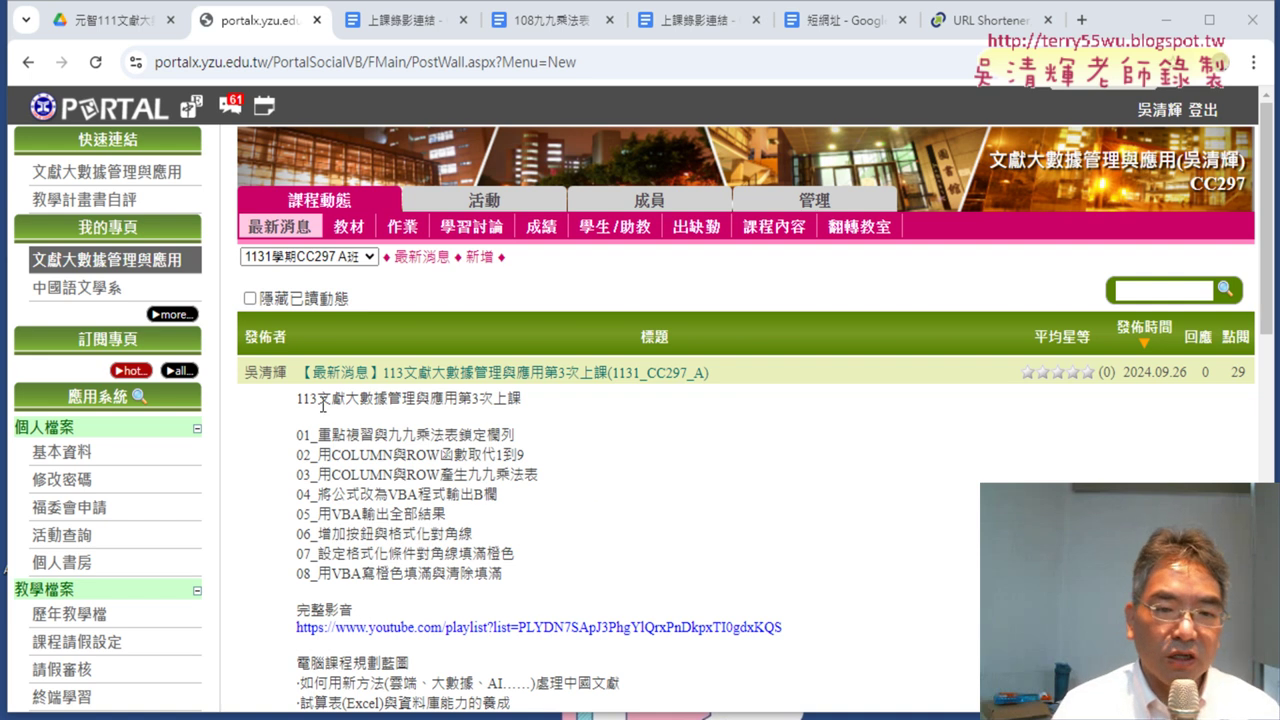
Step: Highlight the course name and the multiplication-table topic lines in the YZU Portal announcement
left_click_drag(319, 400, 458, 398)
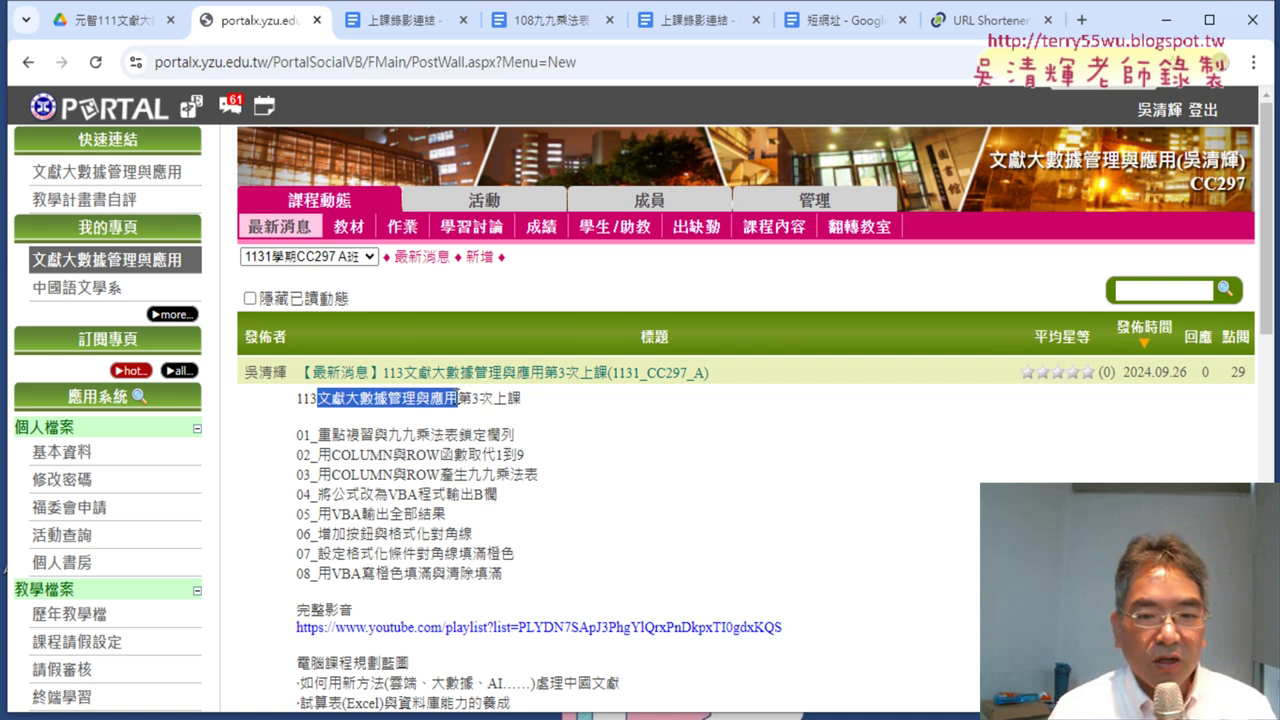
scroll(538, 510, "down", 1)
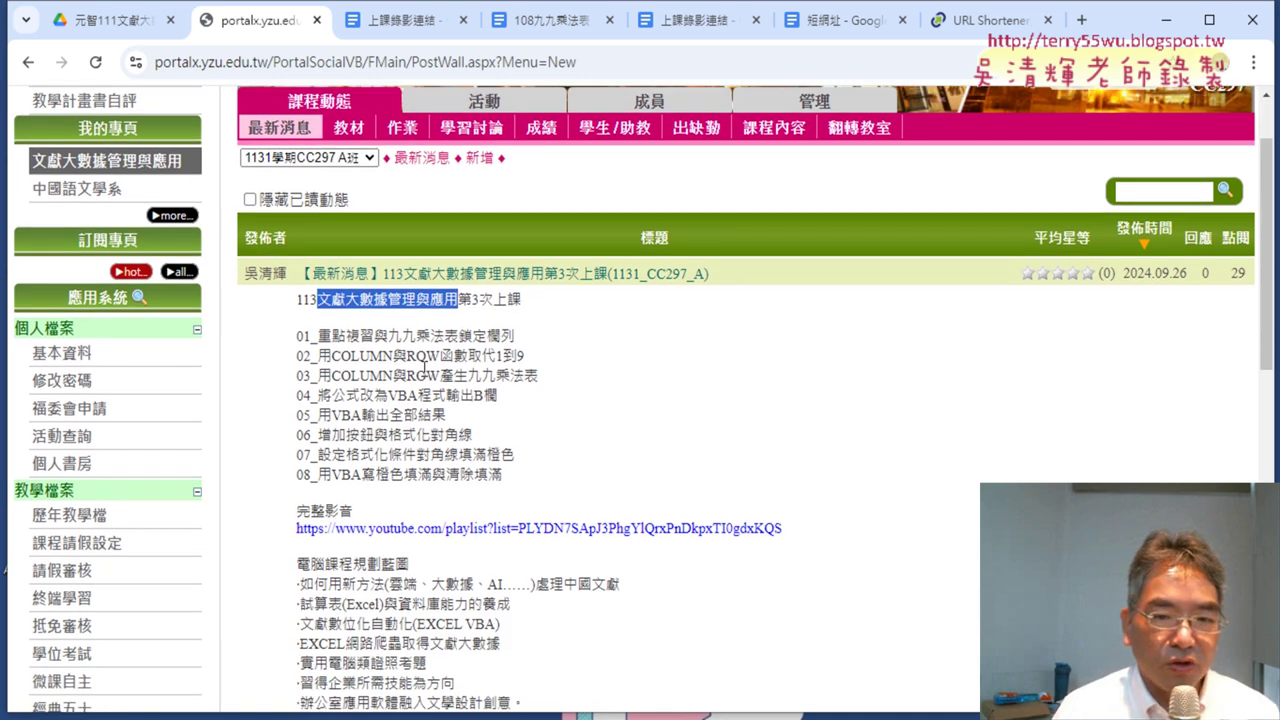
mouse_move(389, 337)
left_mouse_down()
mouse_move(518, 354)
mouse_move(522, 343)
left_mouse_up()
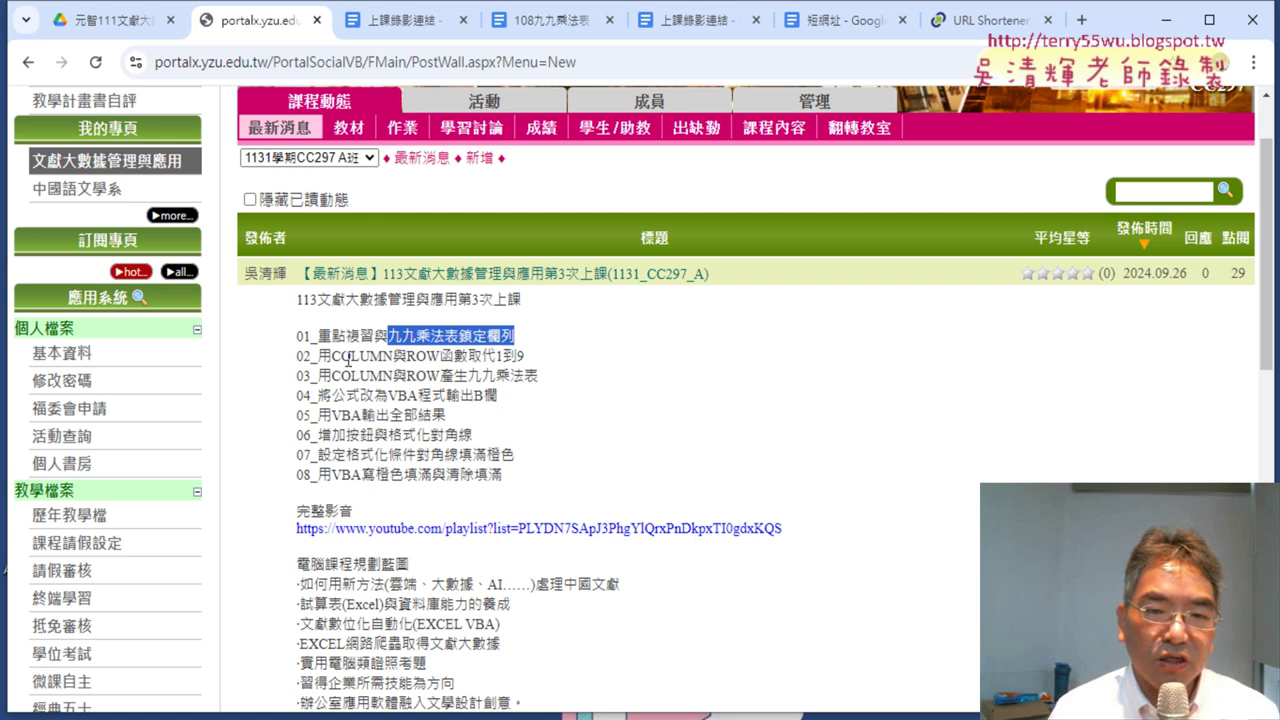
Step: Highlight the COLUMN and ROW wording of topic 02, then bring up the Windows Start menu
left_click_drag(331, 356, 468, 366)
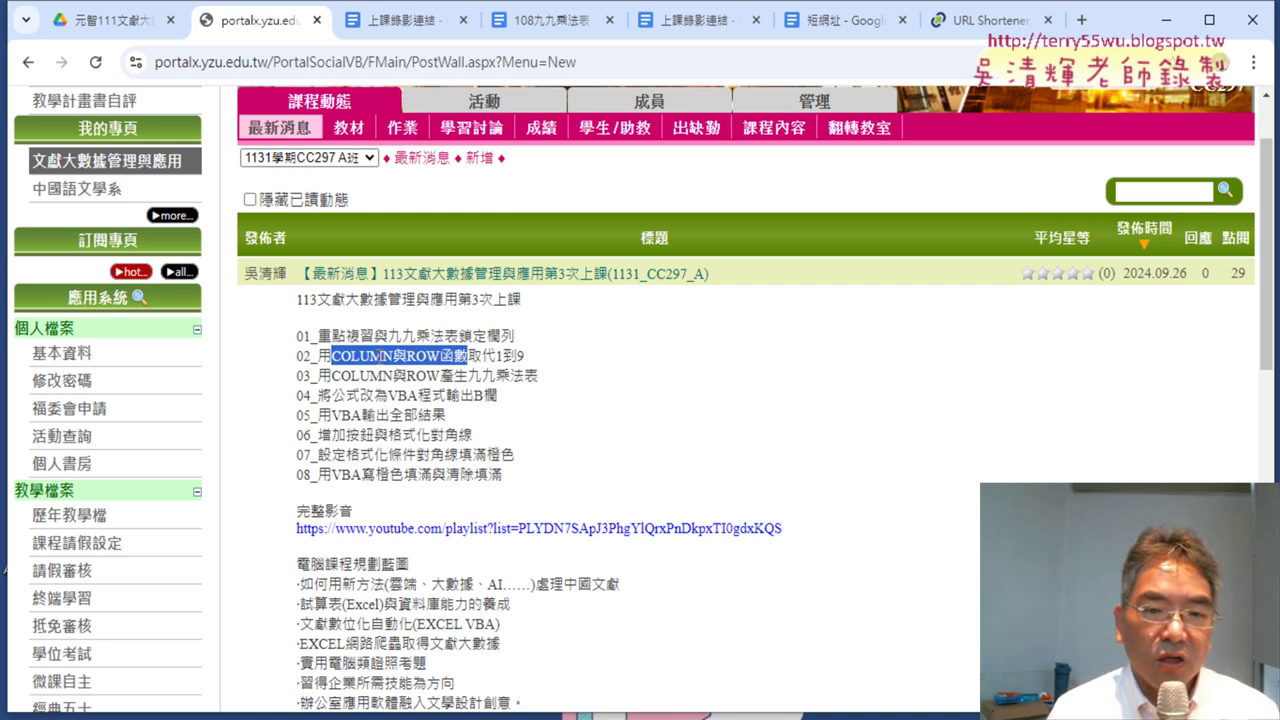
left_click(346, 357)
left_click_drag(330, 357, 397, 366)
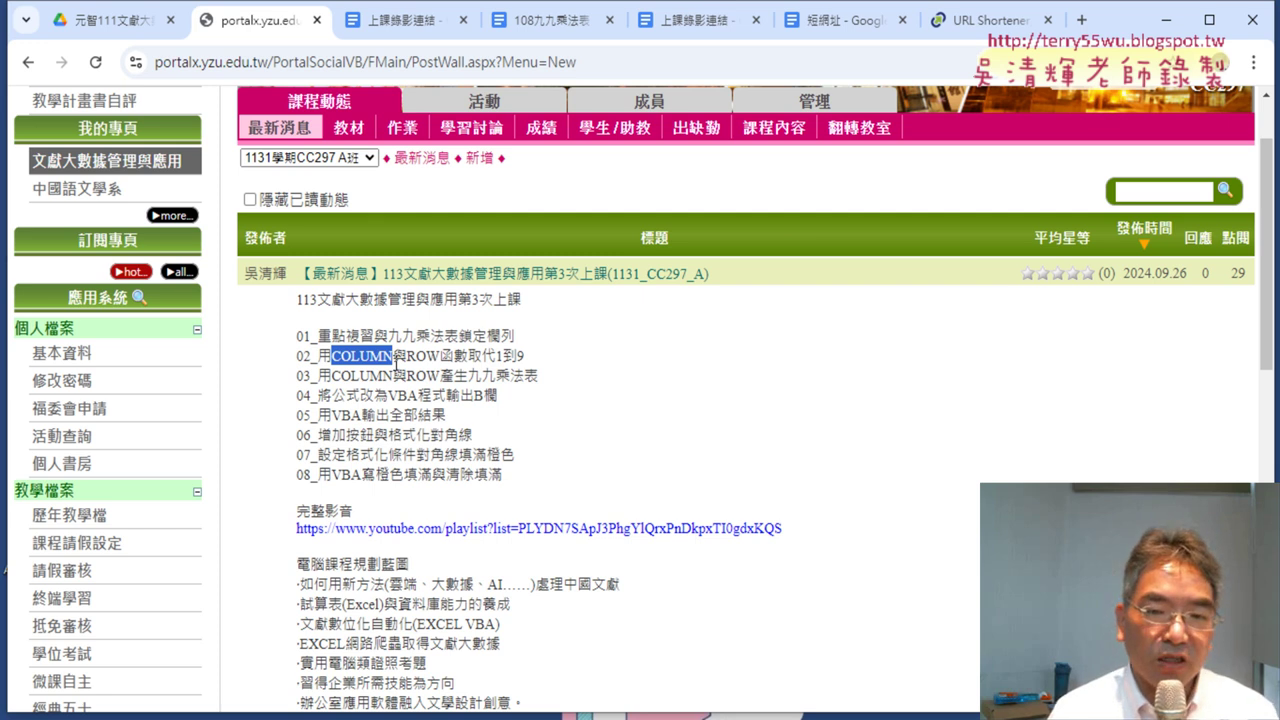
left_click_drag(406, 357, 467, 358)
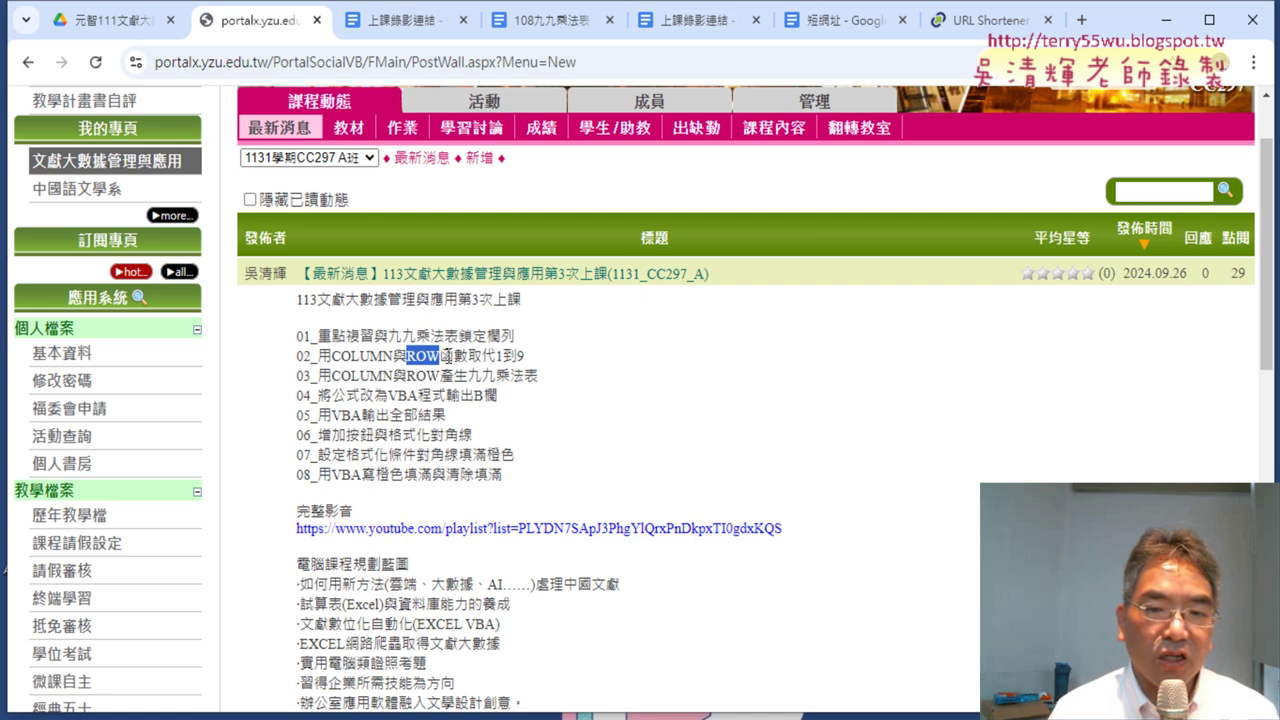
left_click(335, 357)
left_click_drag(335, 357, 394, 357)
left_click(455, 362)
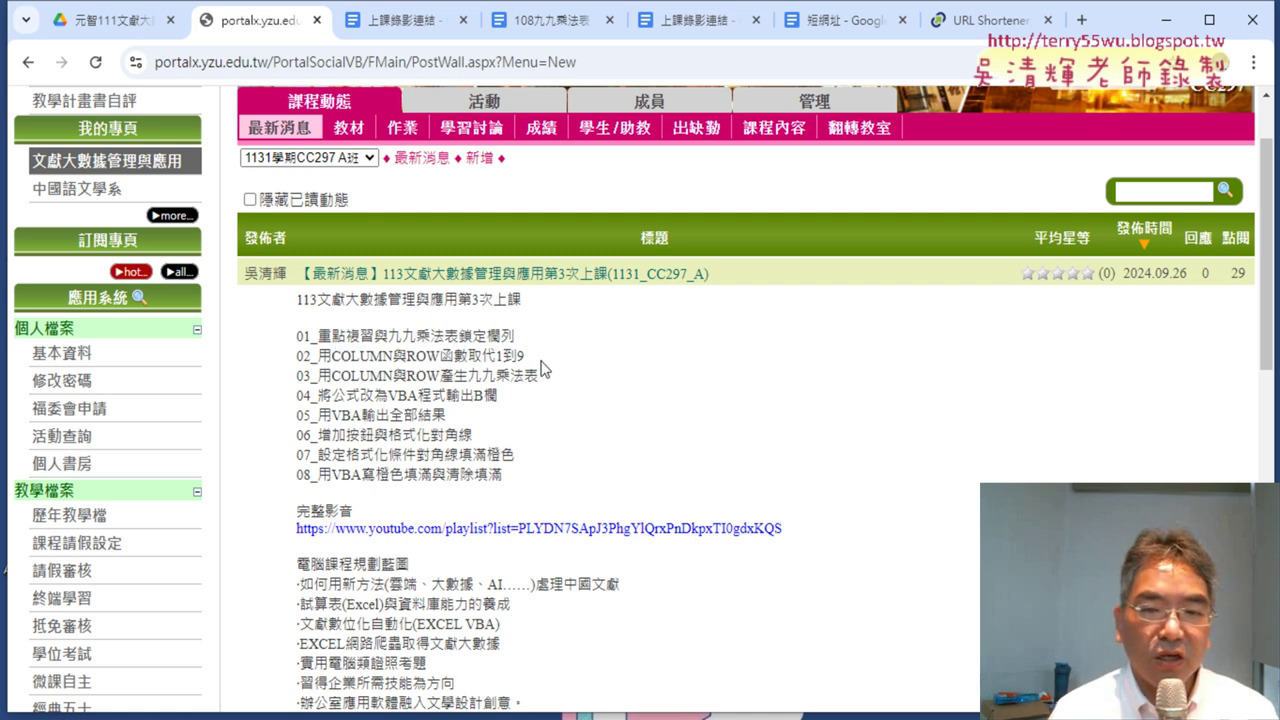
left_click_drag(524, 357, 318, 357)
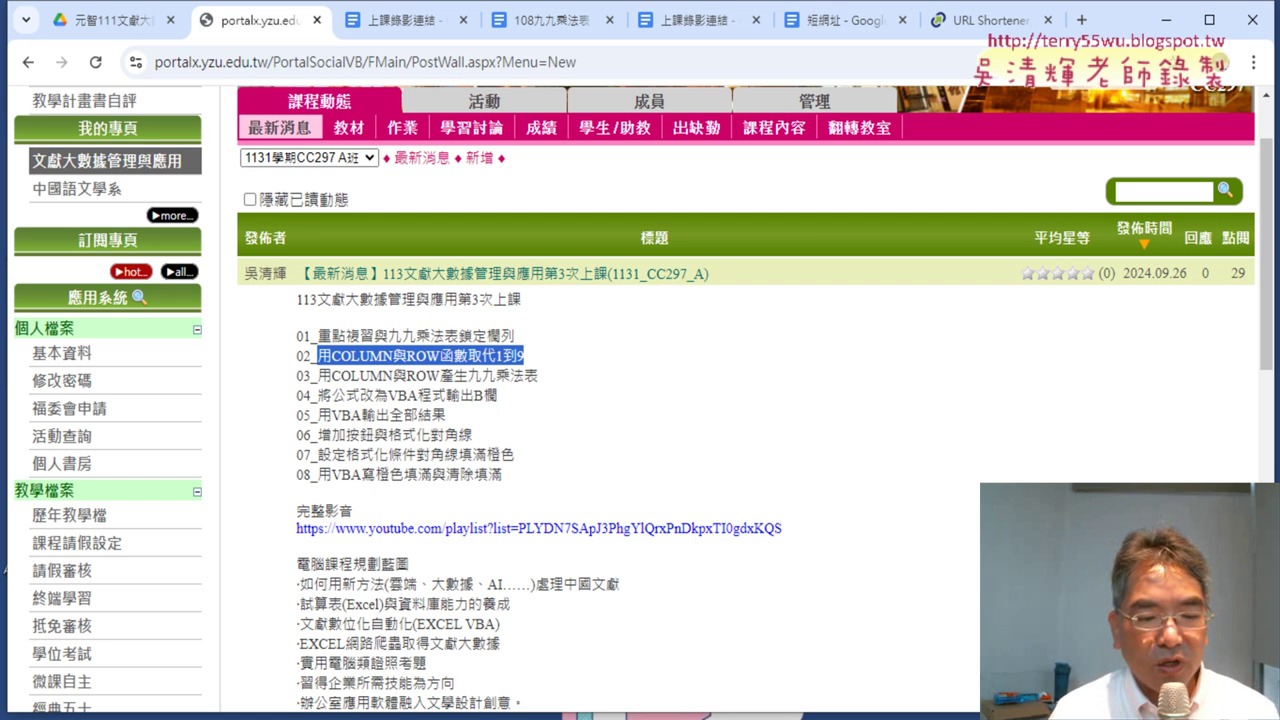
key("super")
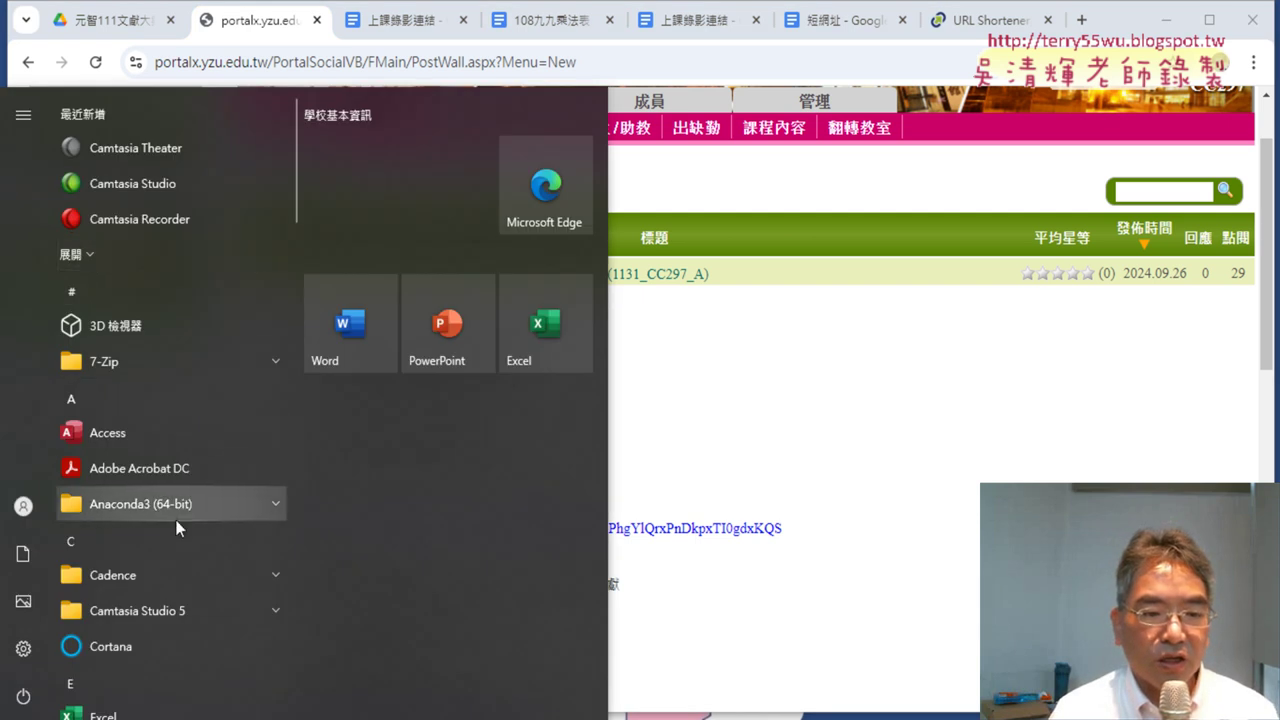
Step: Launch Excel from the Start menu and create a blank workbook
scroll(180, 556, "down", 2)
left_click(157, 534)
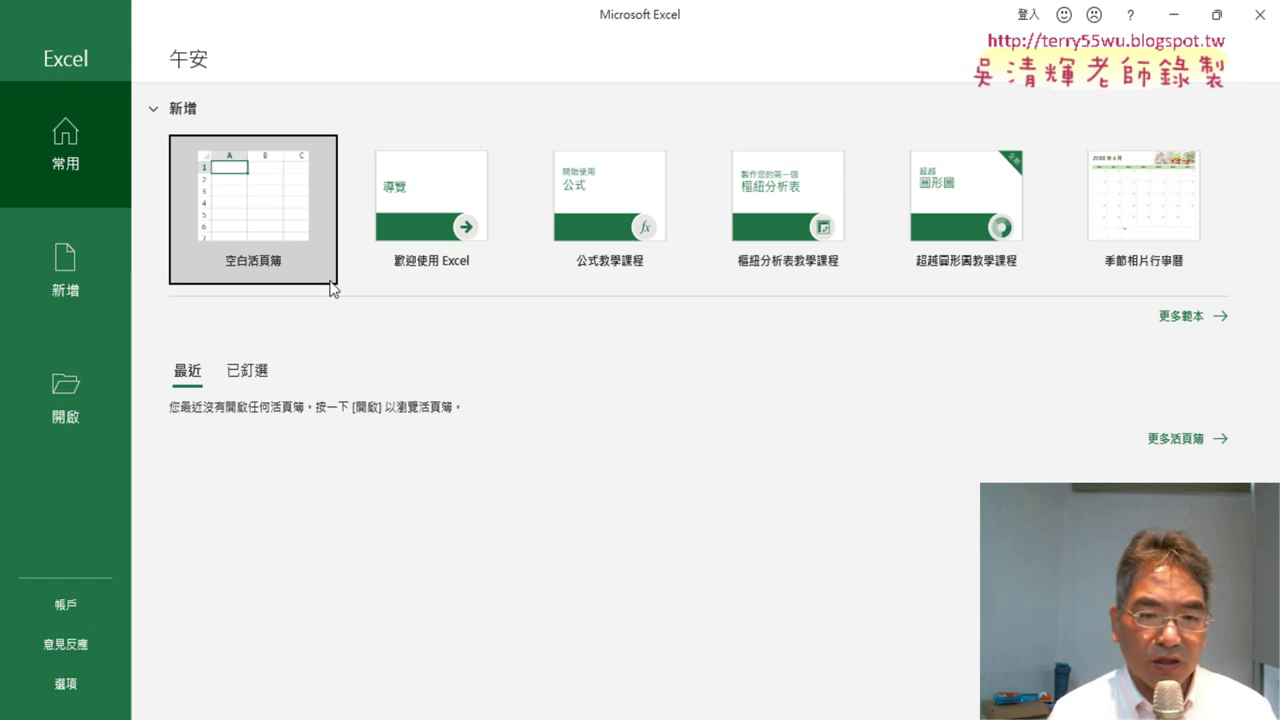
left_click(281, 252)
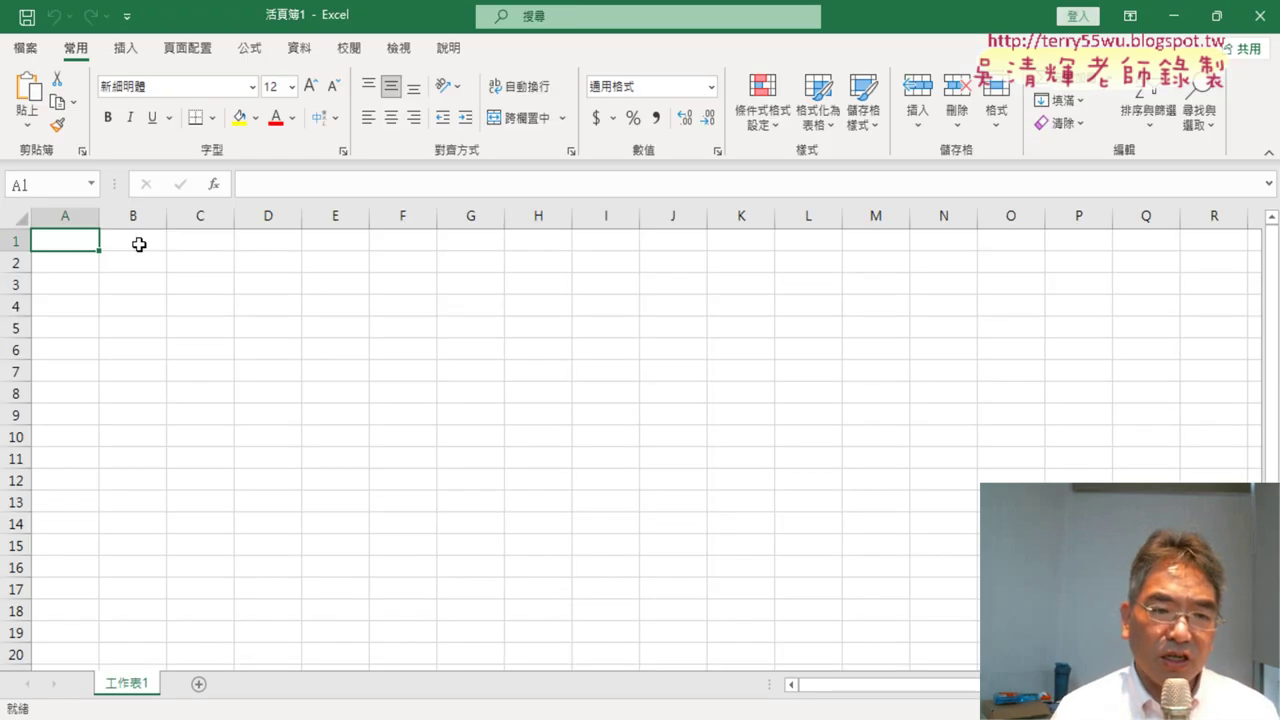
Step: Enter 1 in B1 and fill the series 1–9 across to J1
left_click(140, 247)
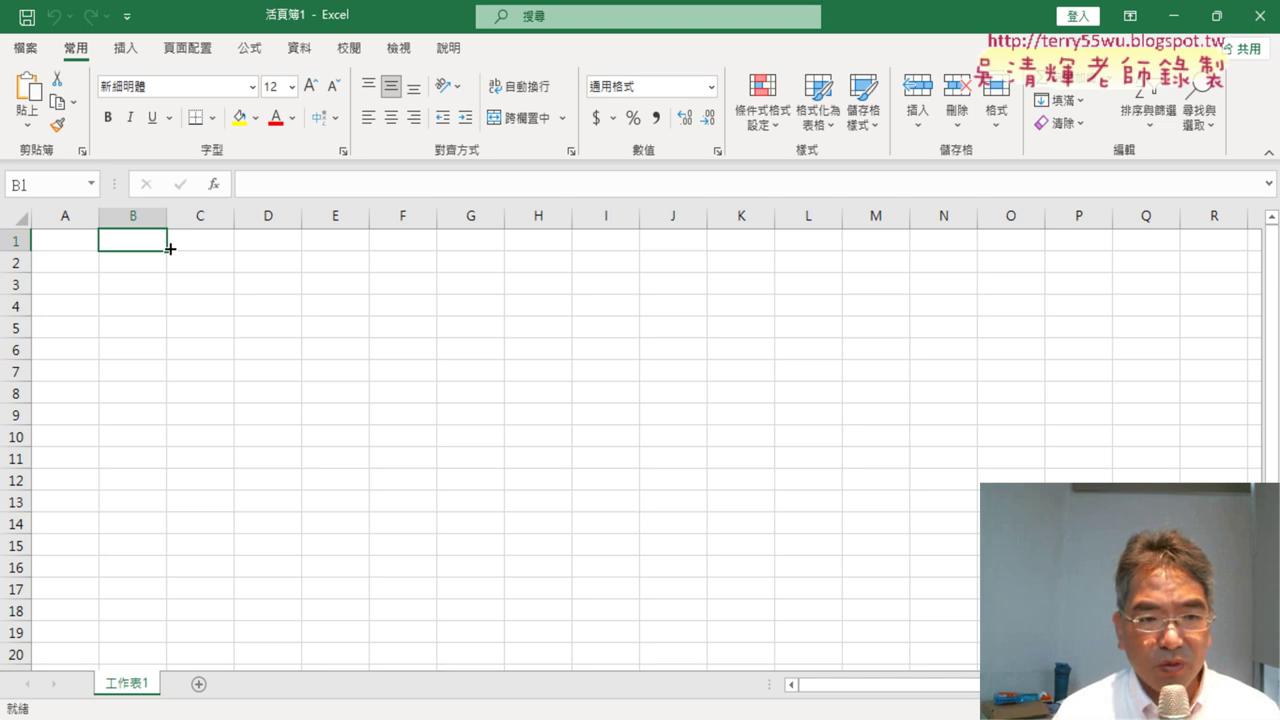
type("1")
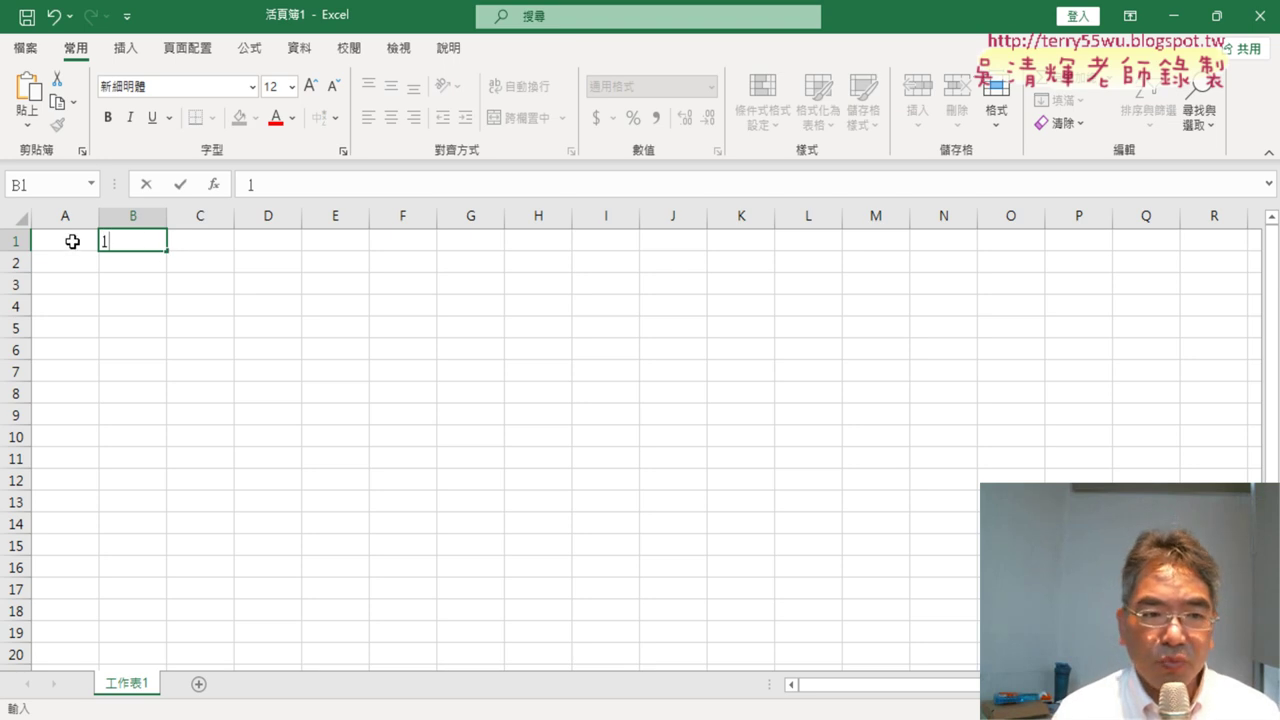
left_click_drag(165, 250, 696, 270)
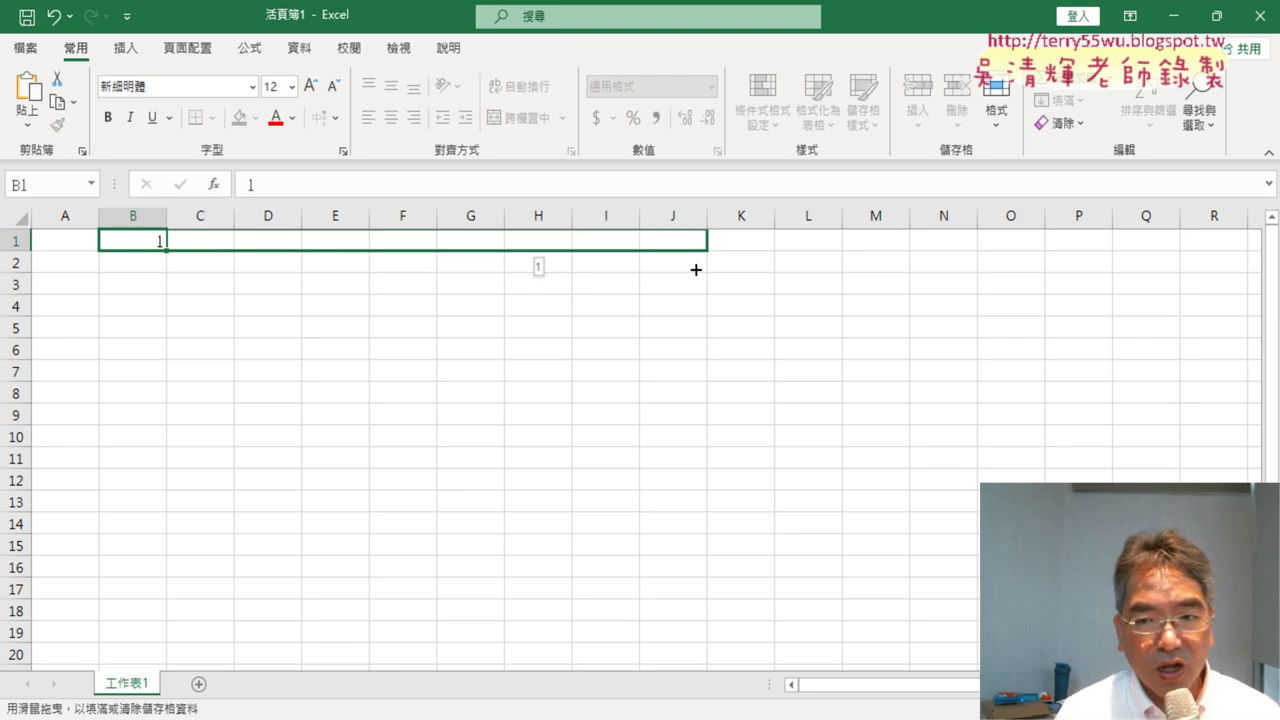
mouse_move(696, 270)
left_mouse_down()
mouse_move(762, 265)
mouse_move(718, 254)
left_mouse_up()
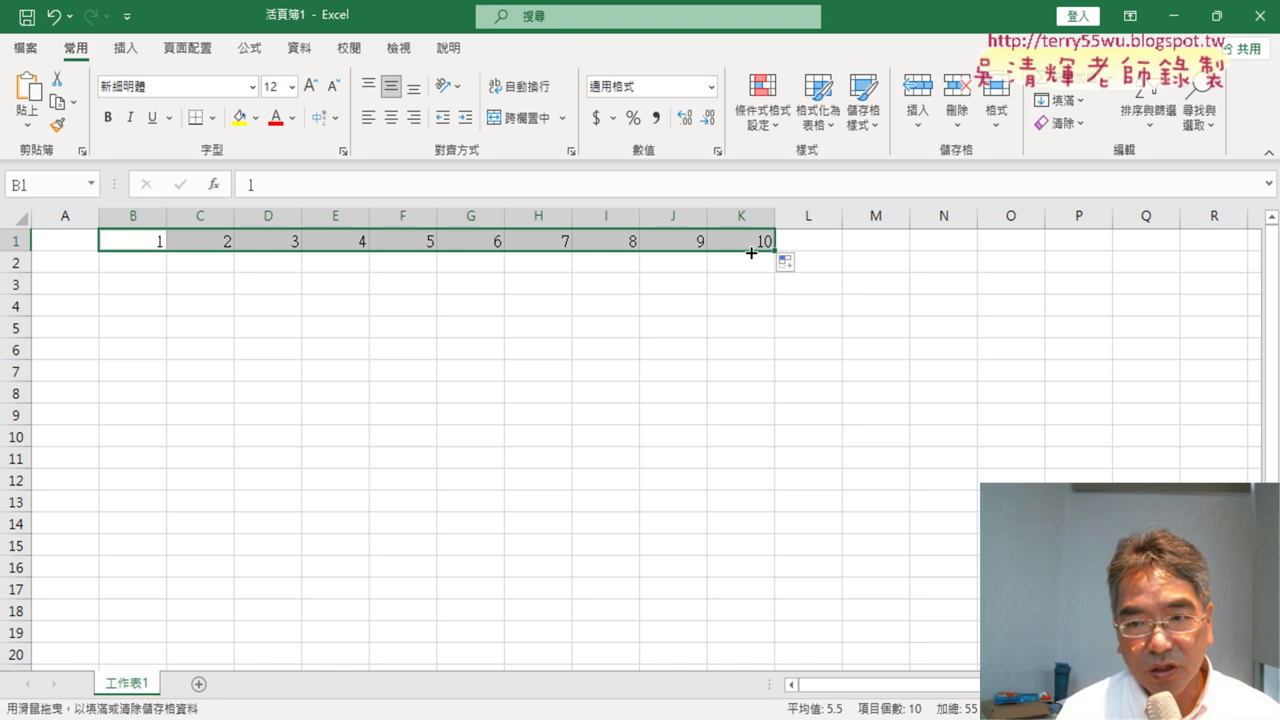
Step: Enter 1 in A2 and fill the series 1–9 down to A10
left_click(80, 261)
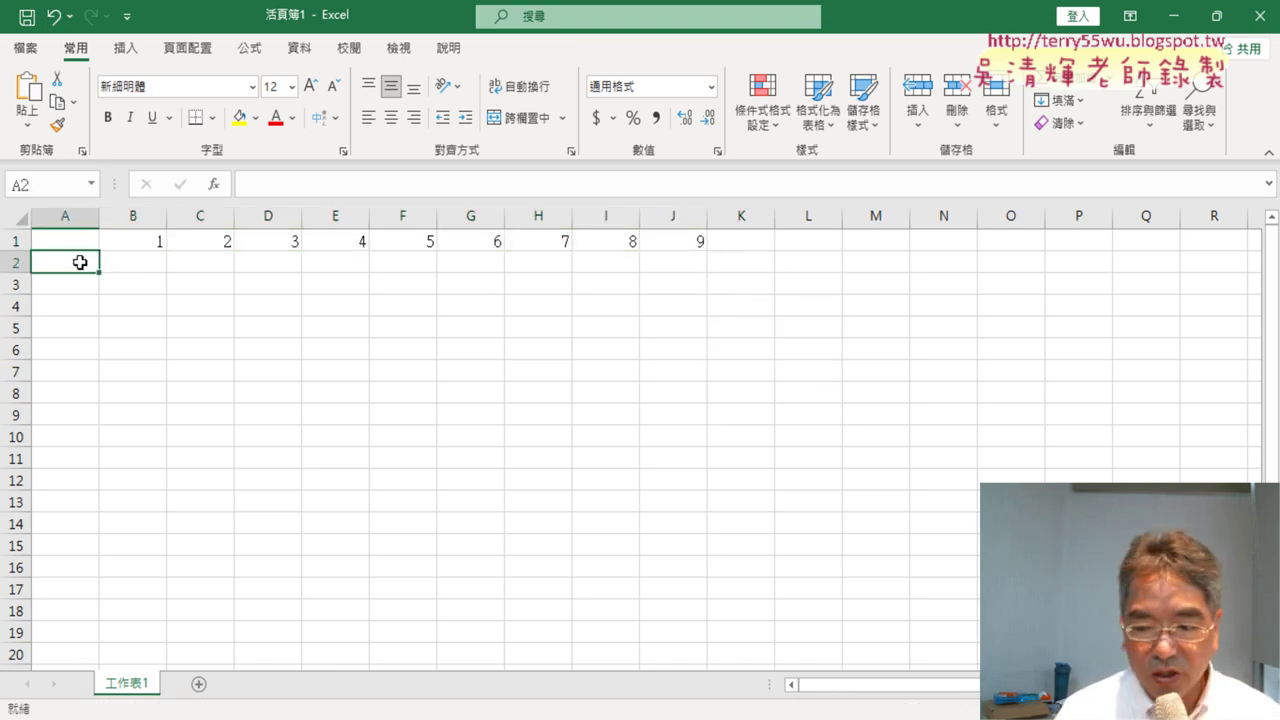
type("1")
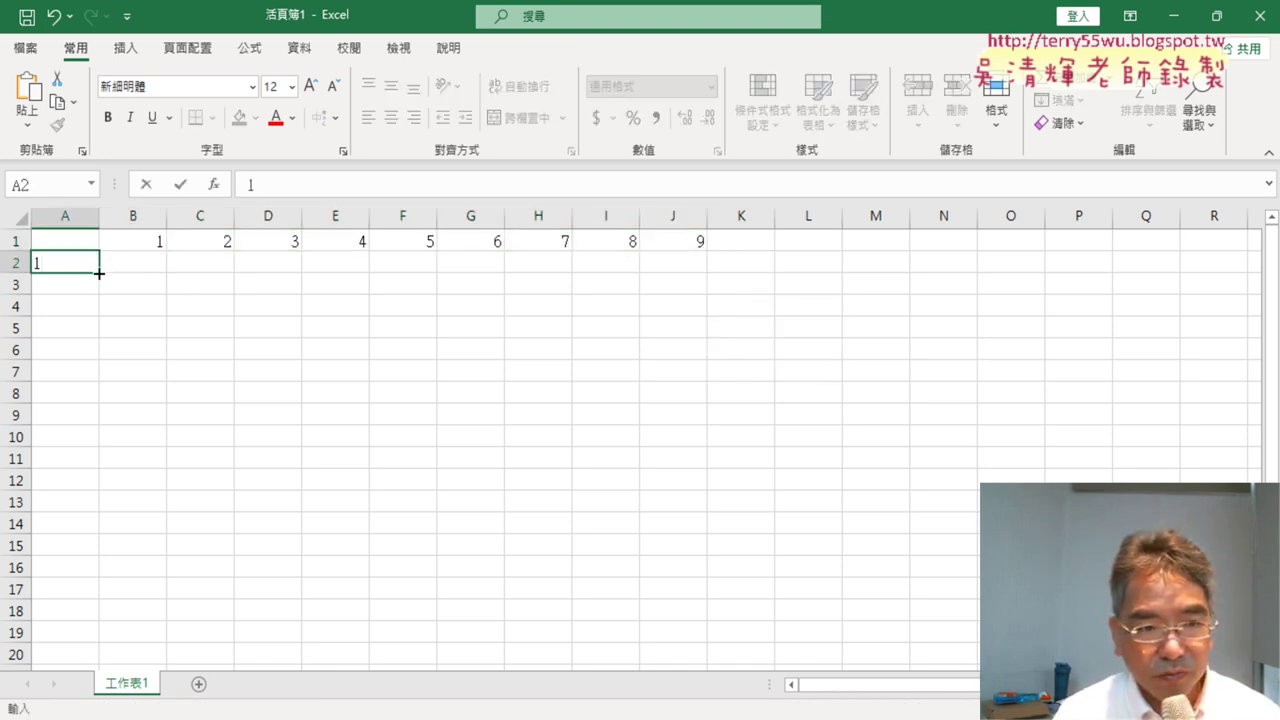
left_click_drag(99, 272, 102, 448)
left_click(64, 232)
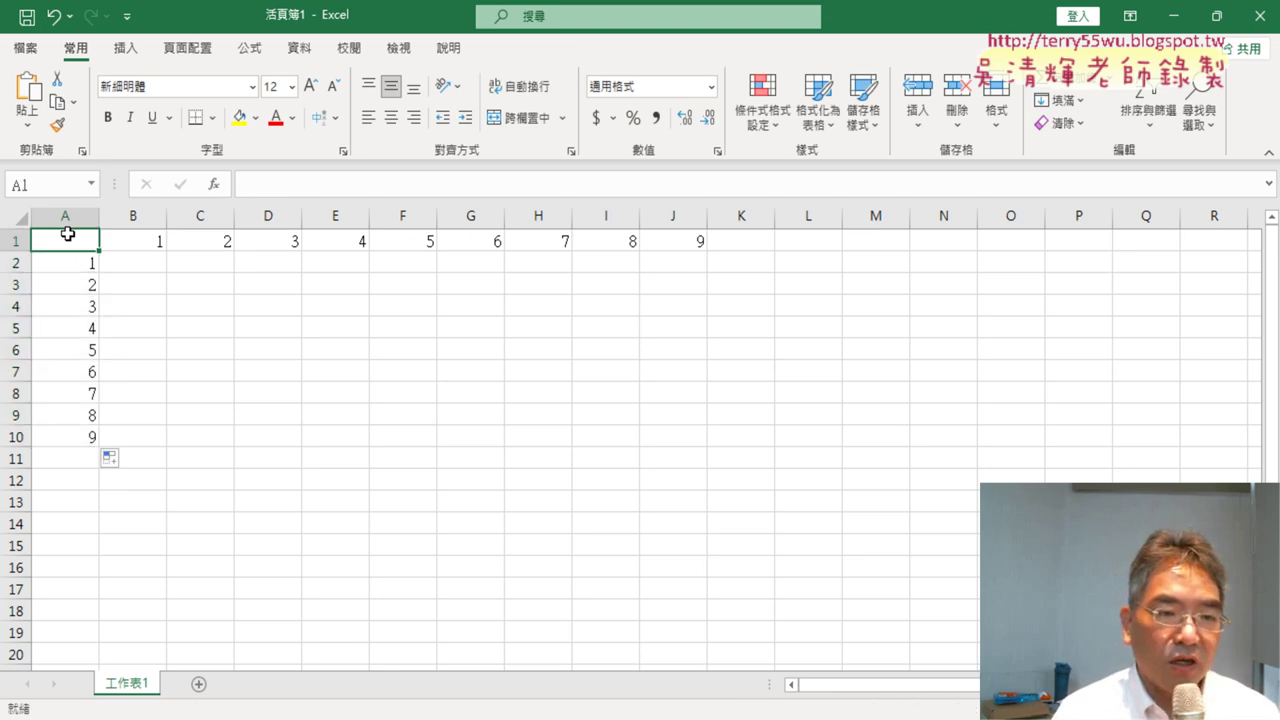
Step: Point out the A2 row number and B1 column number that B2 will combine
left_click(127, 263)
left_click(85, 263)
left_click(155, 263)
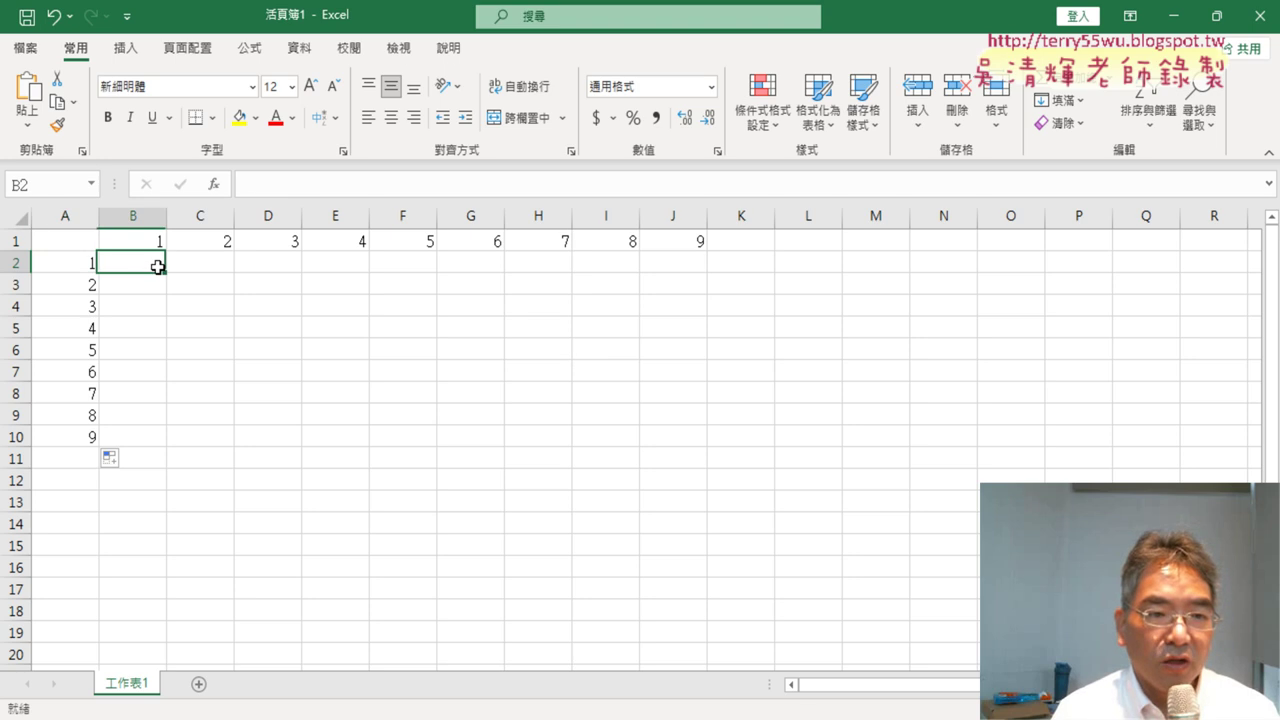
left_click(155, 241)
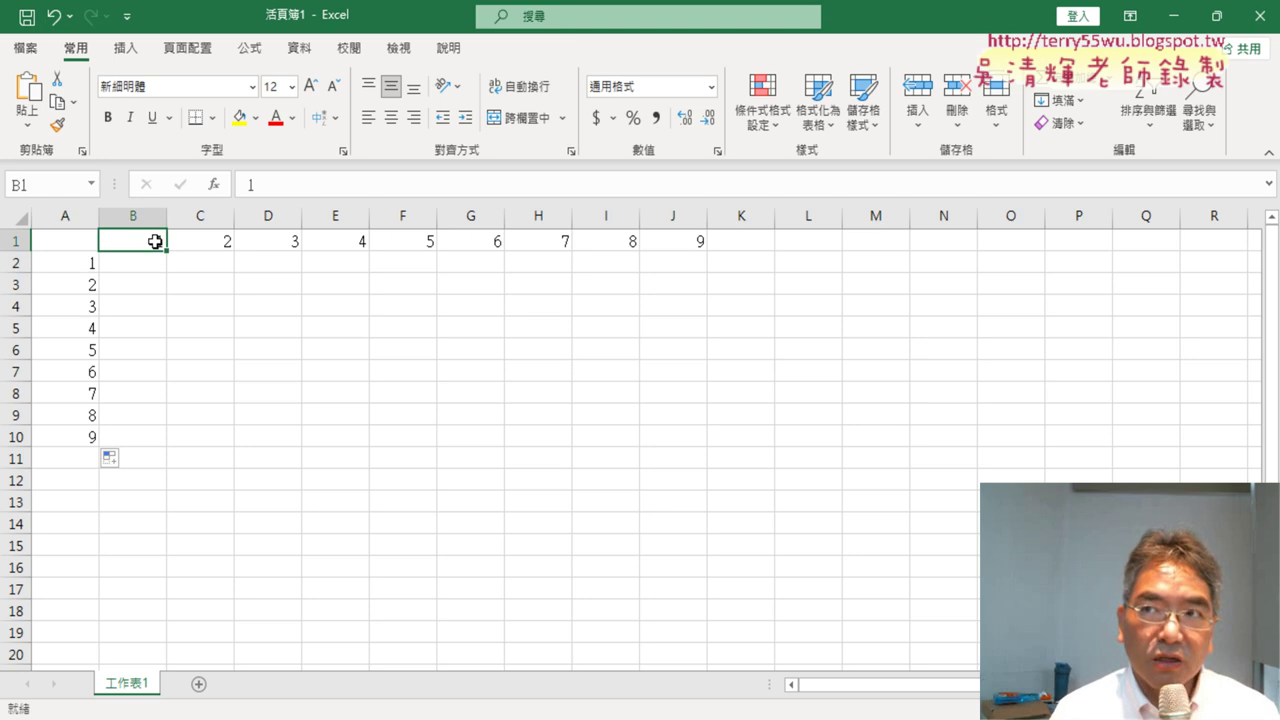
left_click(64, 263)
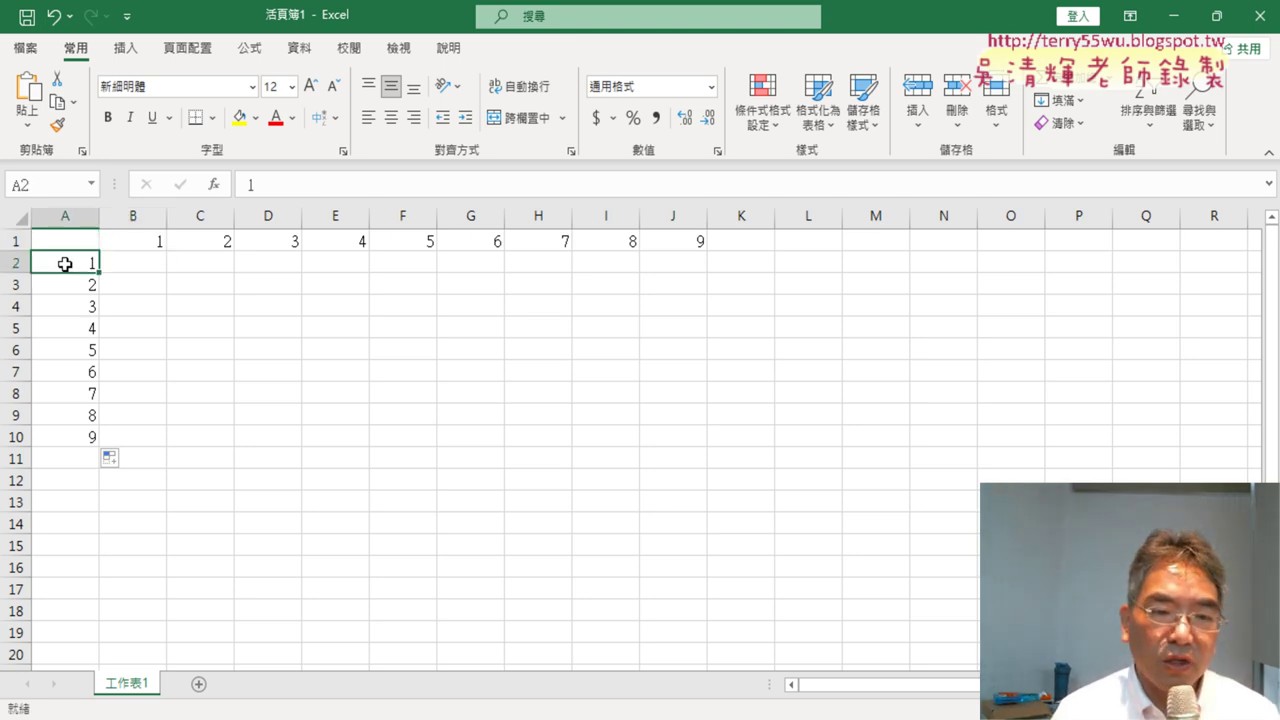
left_click(143, 243)
left_click(149, 260)
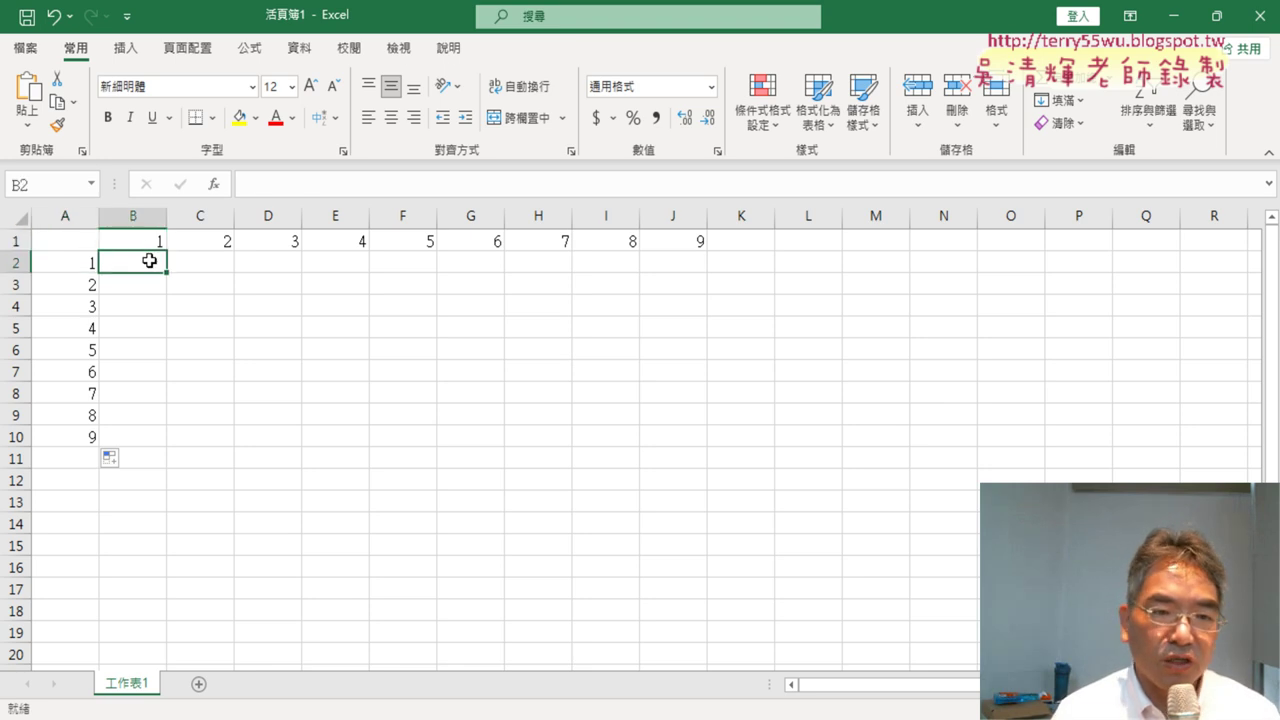
Step: Begin B2's formula as =A2&"x"&B1, correcting a typo along the way
left_click(261, 188)
type("=")
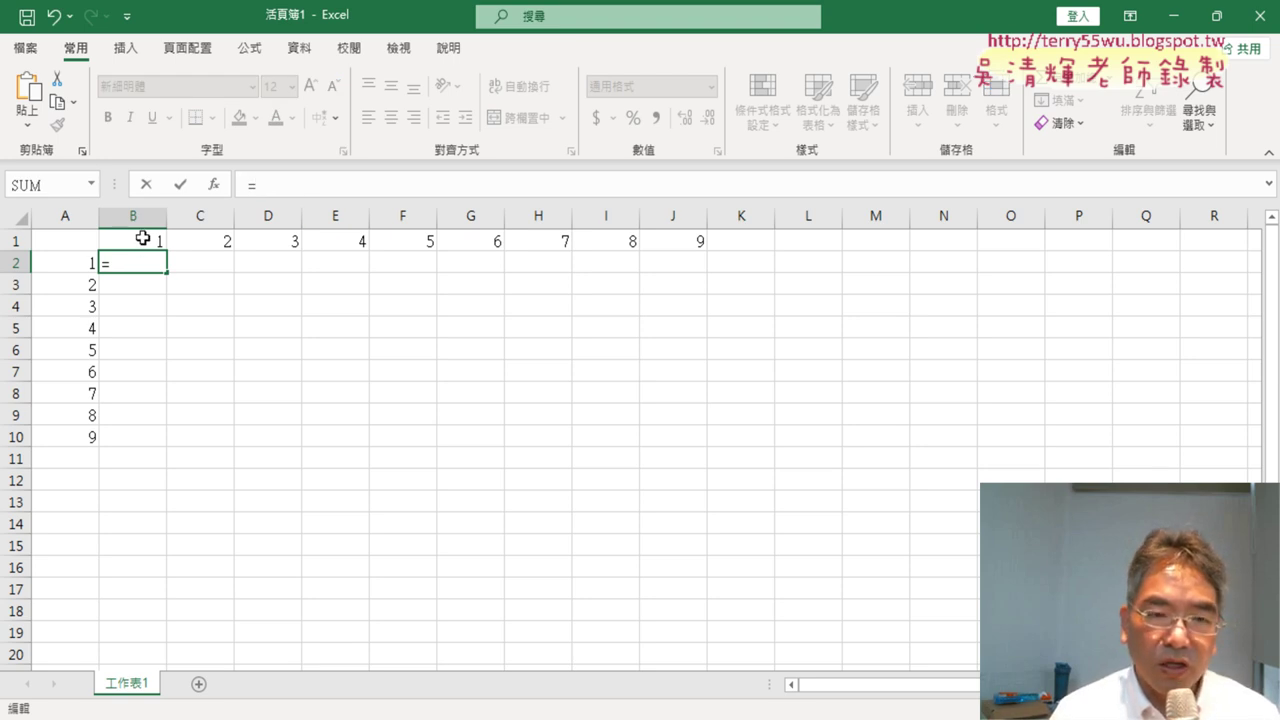
left_click(62, 261)
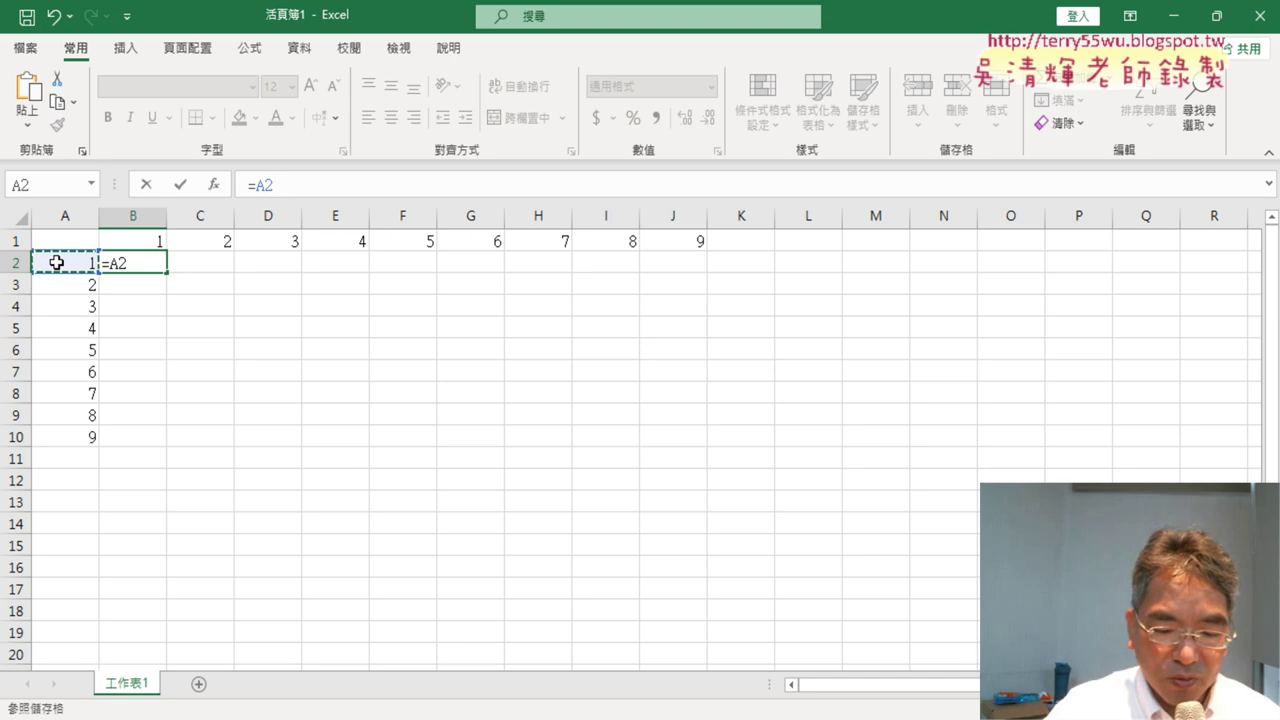
type("&")
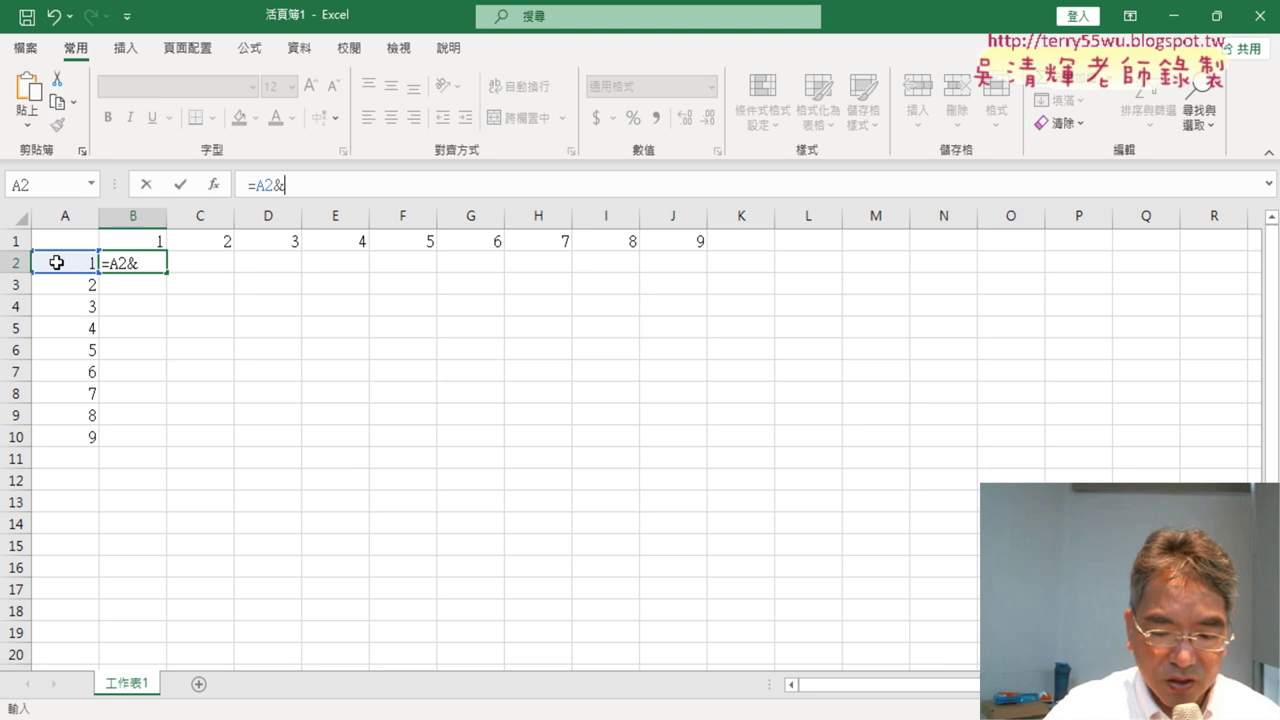
type("\"")
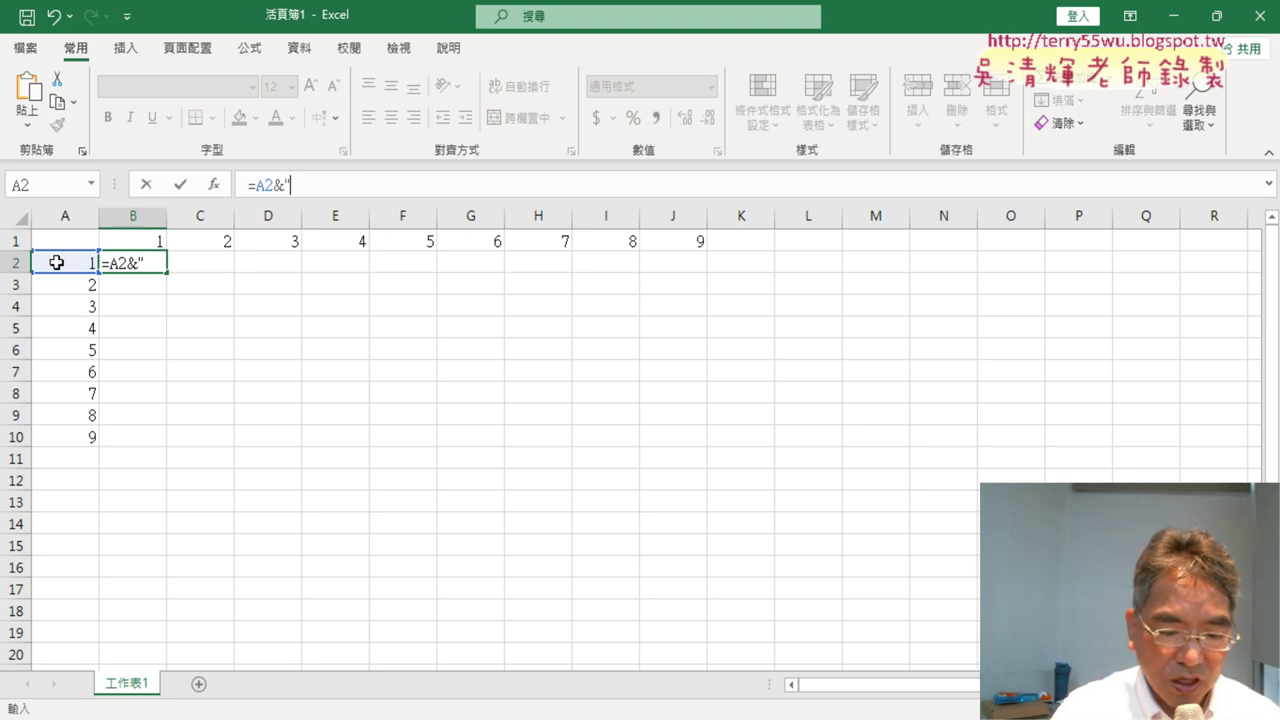
type("x")
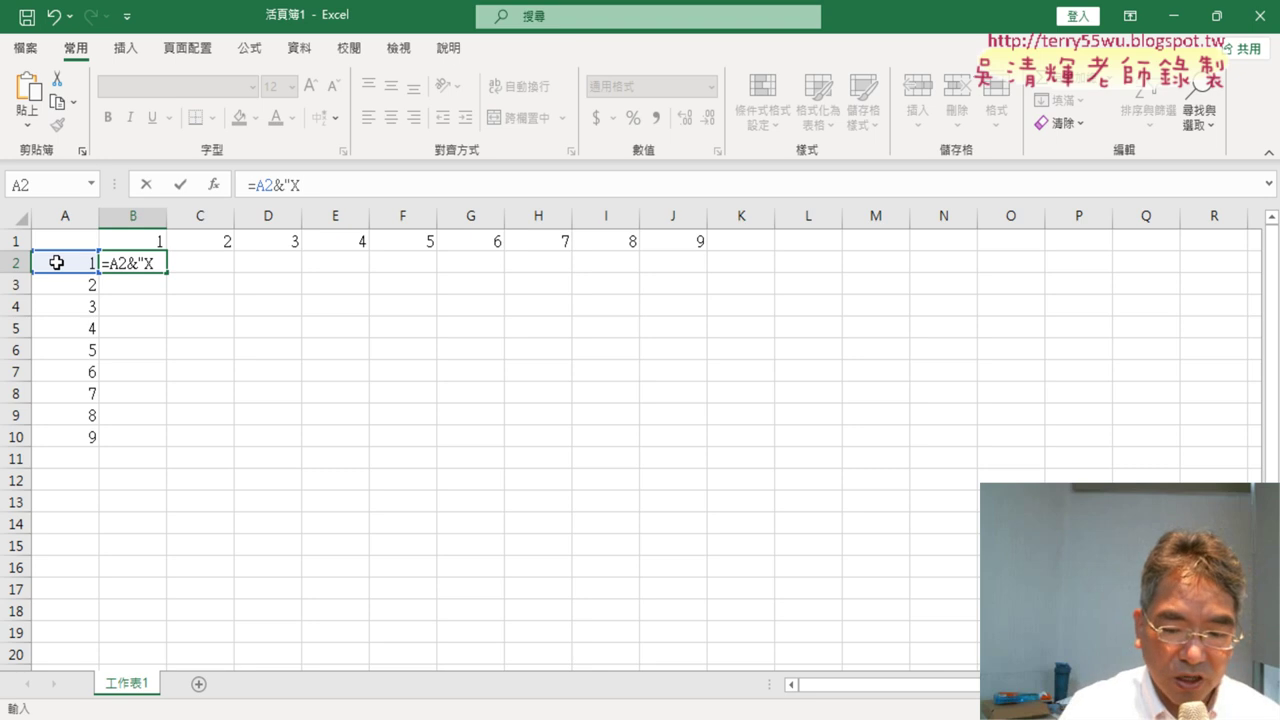
key("BackSpace")
type("x")
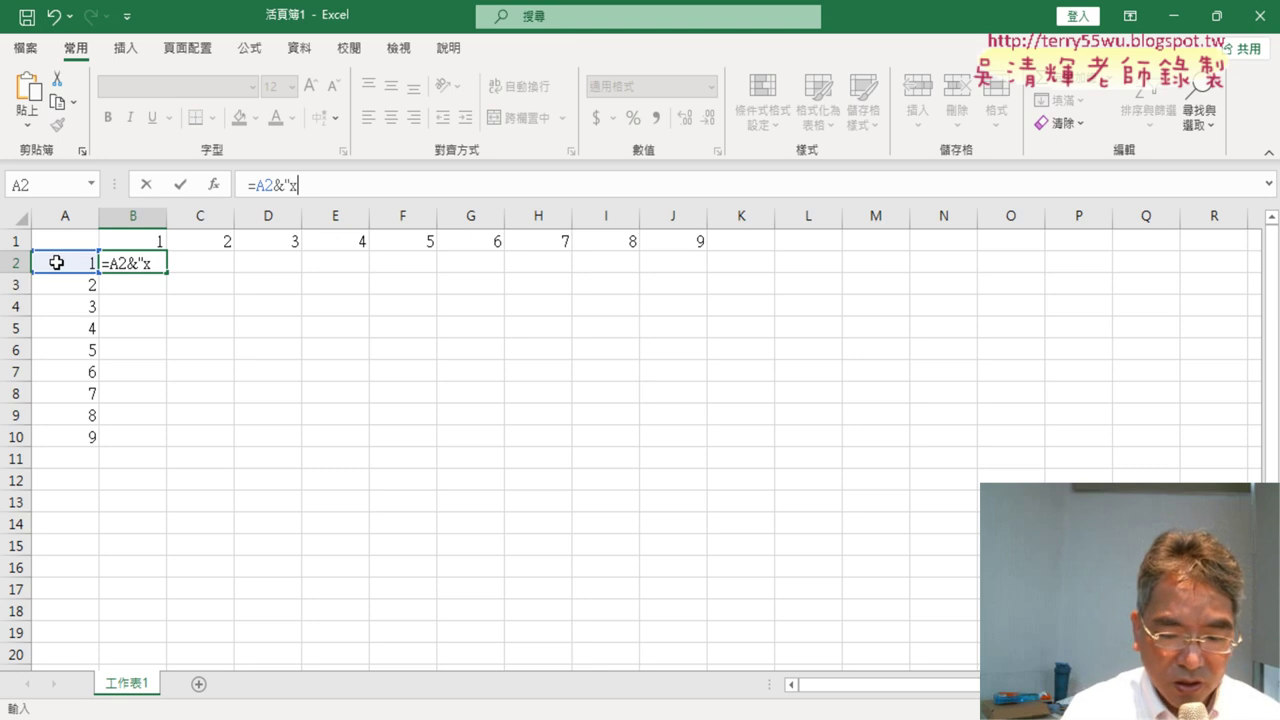
type("\"")
type("&")
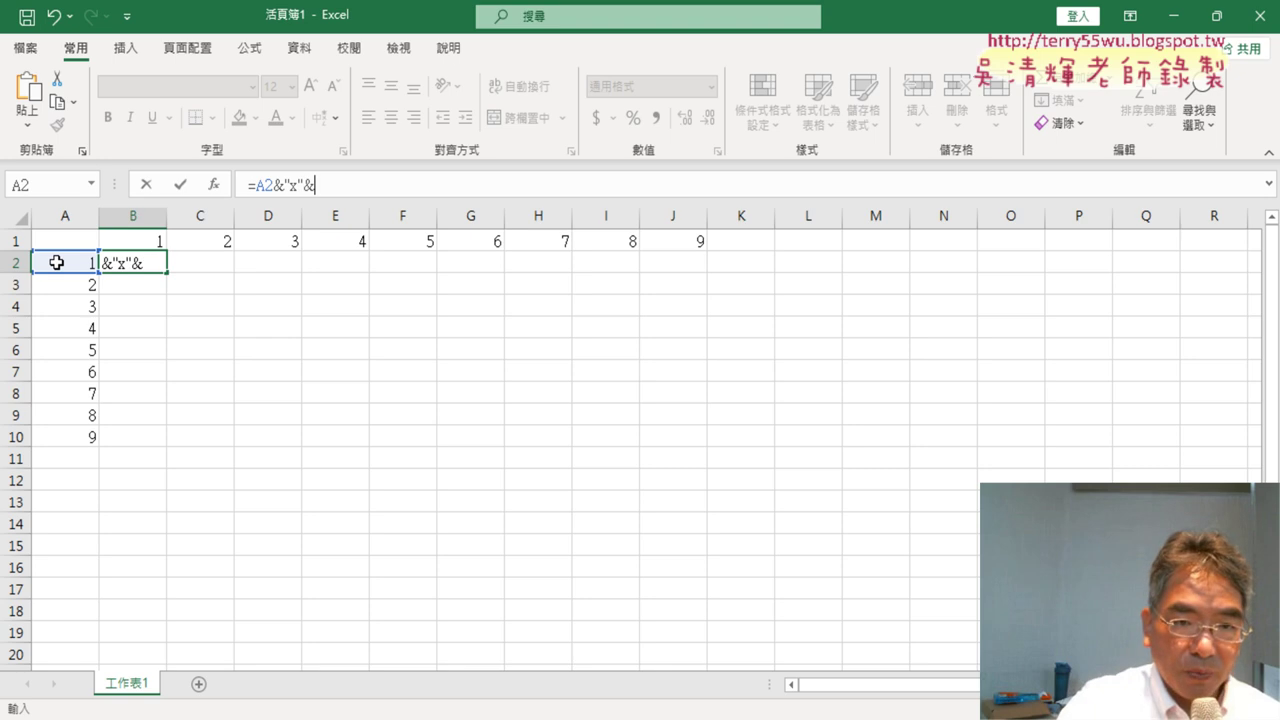
left_click(149, 235)
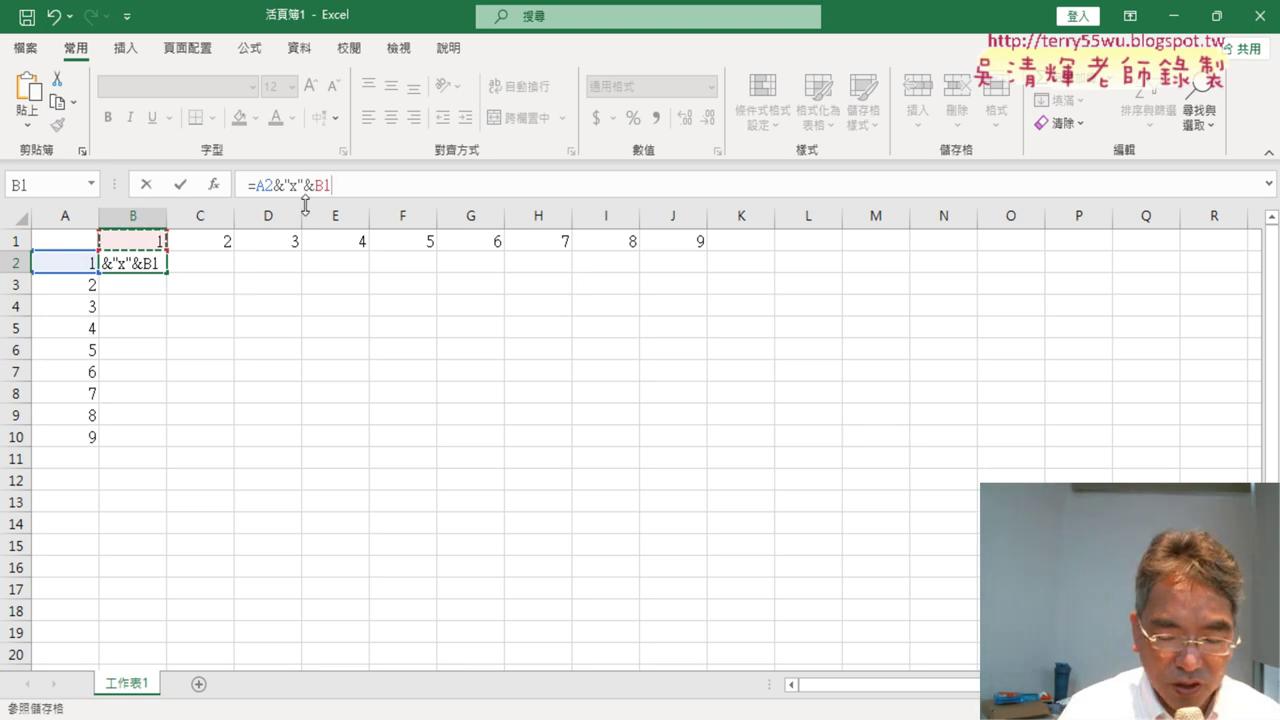
Step: Finish the formula with &"="&A2*B1 so B2 displays 1x1=1
type("&\"=")
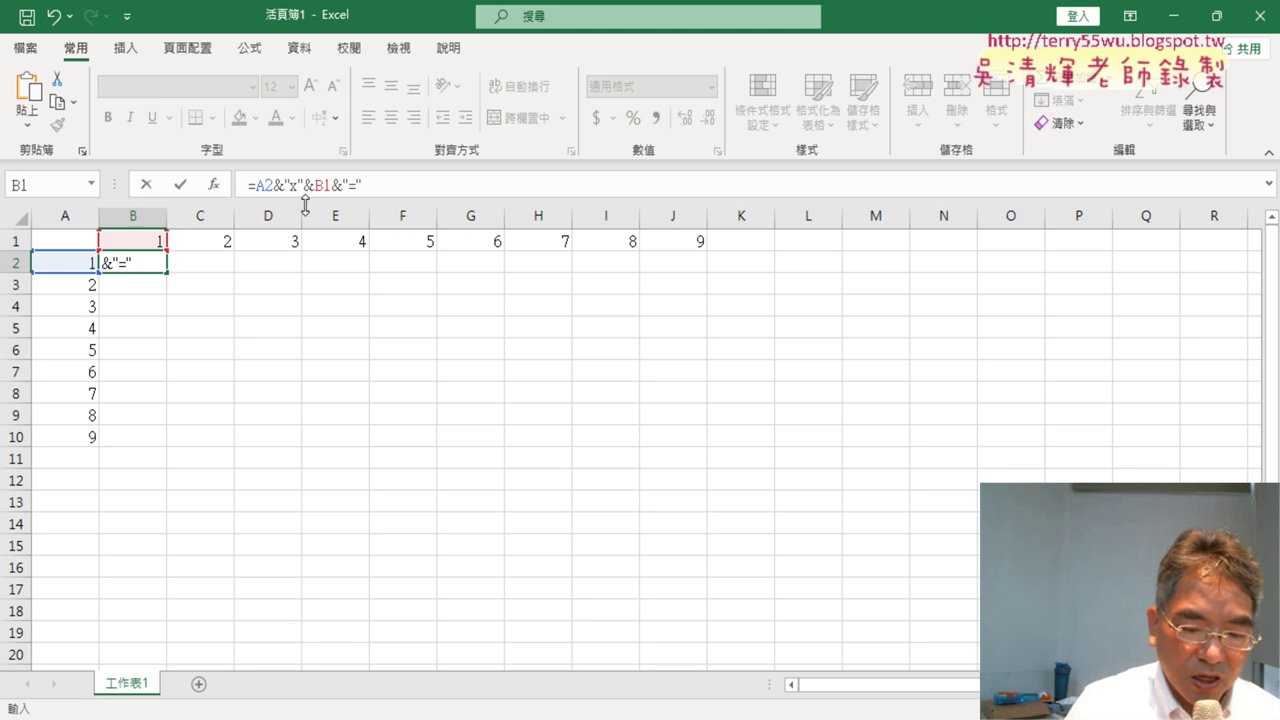
type("&")
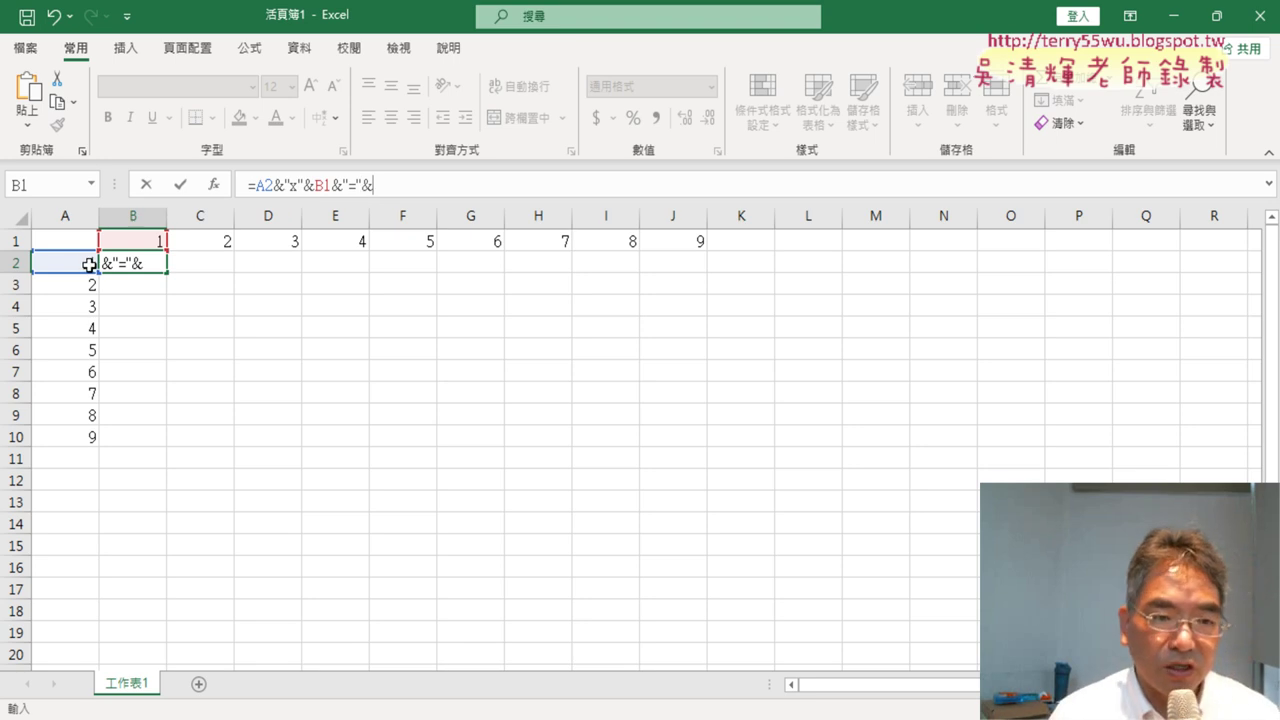
left_click(67, 264)
type("*")
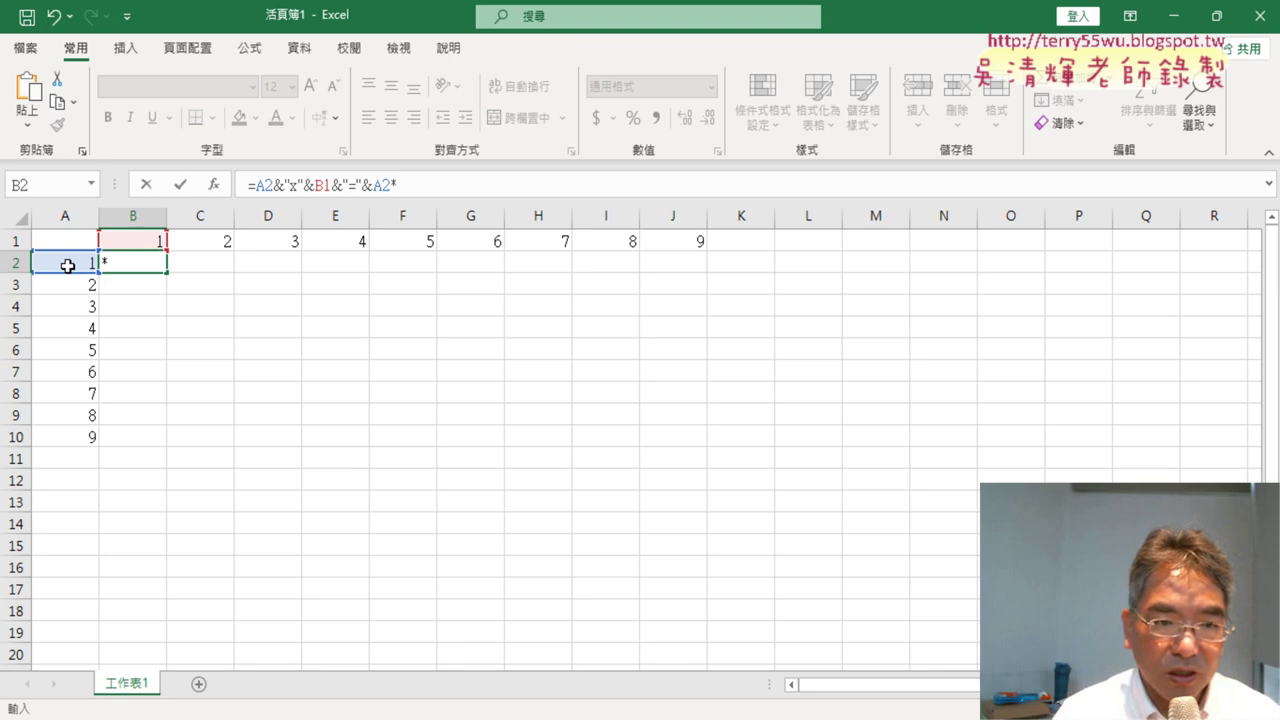
left_click(127, 240)
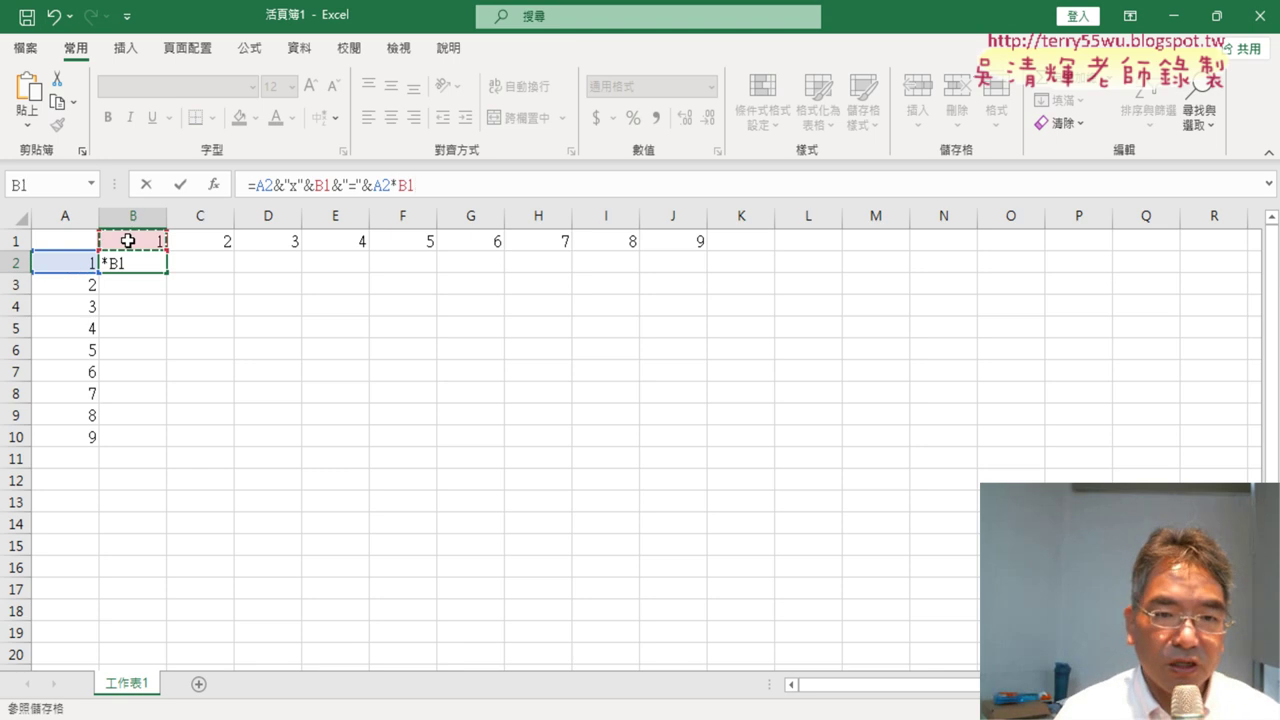
left_click(179, 185)
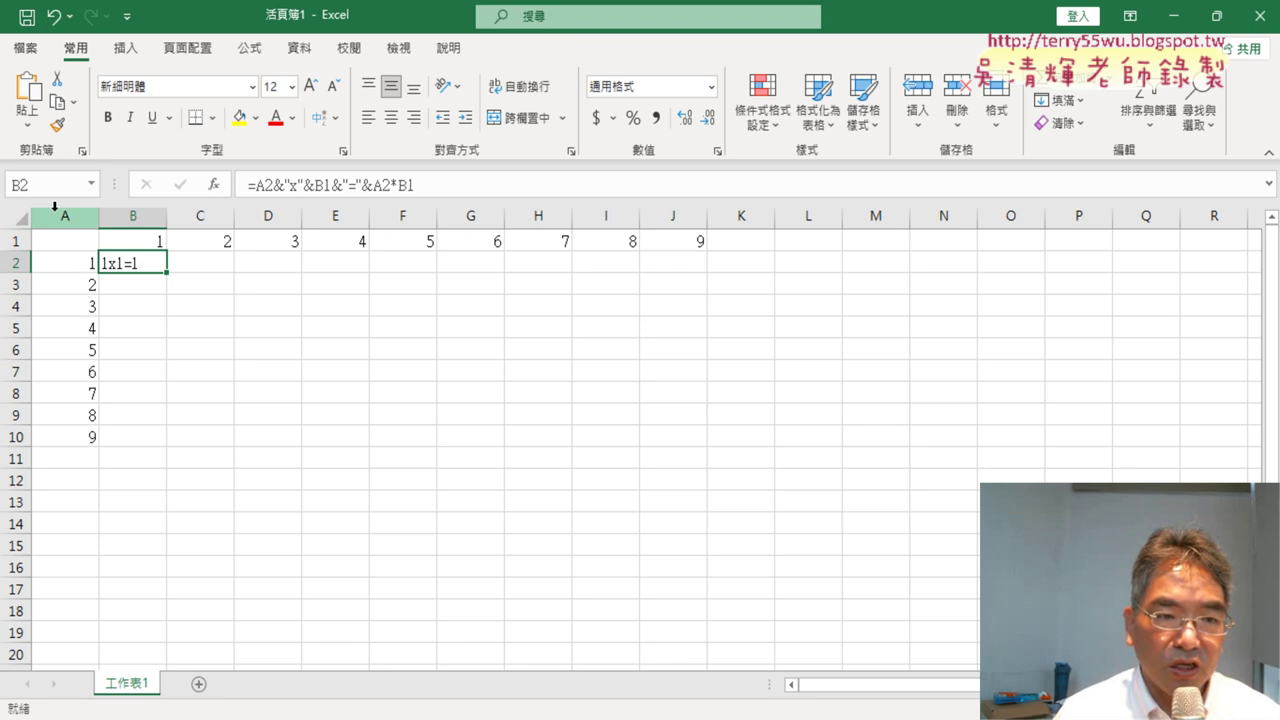
Step: Change B2's formula to =$A2&"x"&B$1&"="&$A2*B$1 and fill it across B2:J10
left_click(257, 186)
type("$")
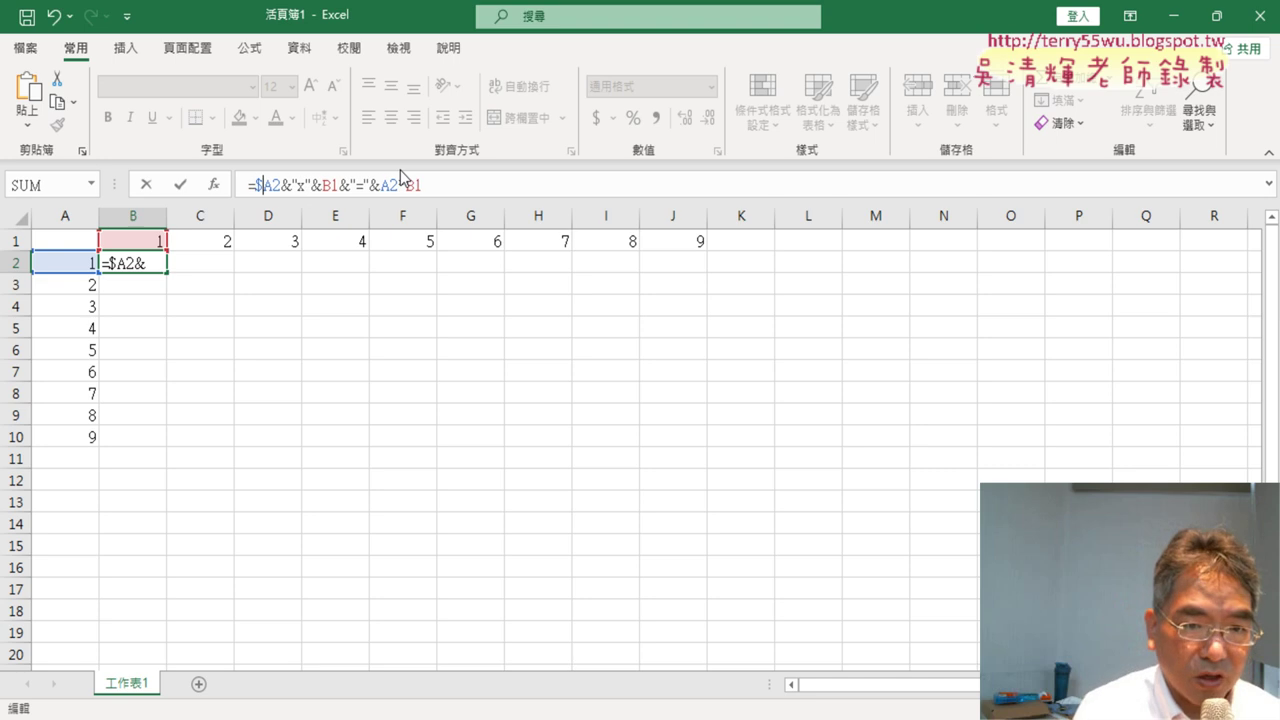
left_click(333, 186)
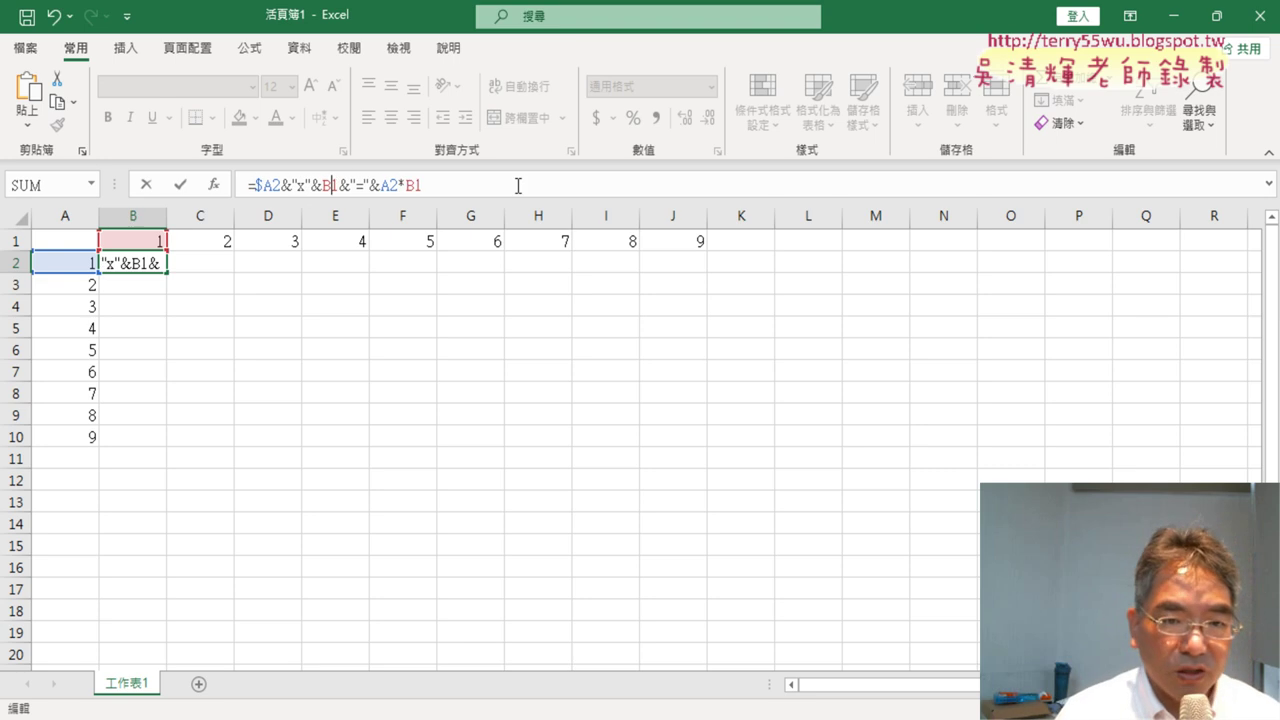
type("$")
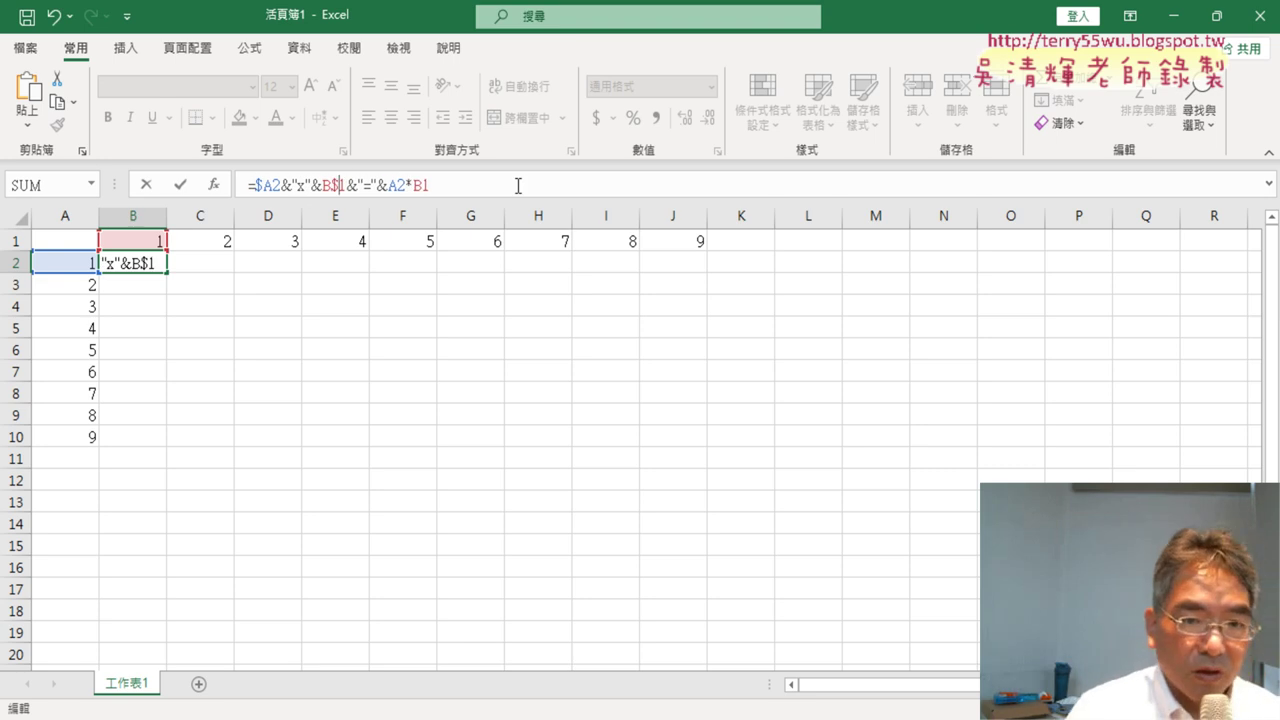
left_click(390, 186)
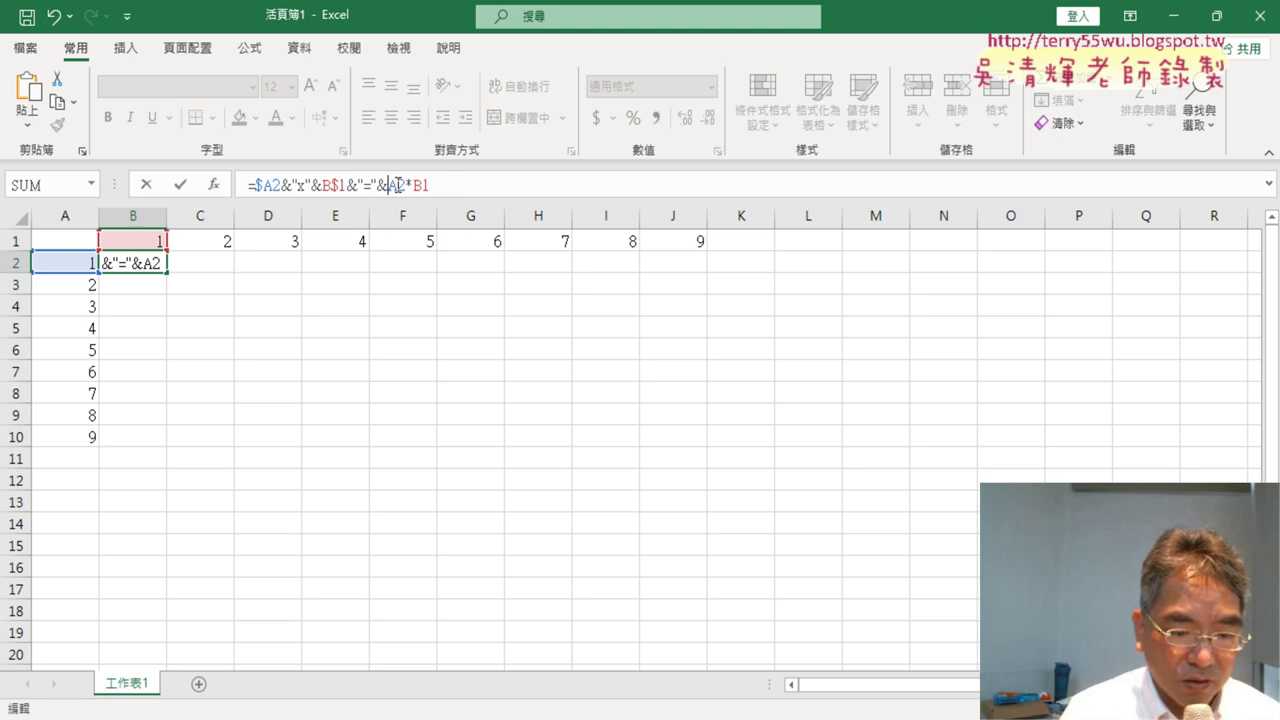
type("$")
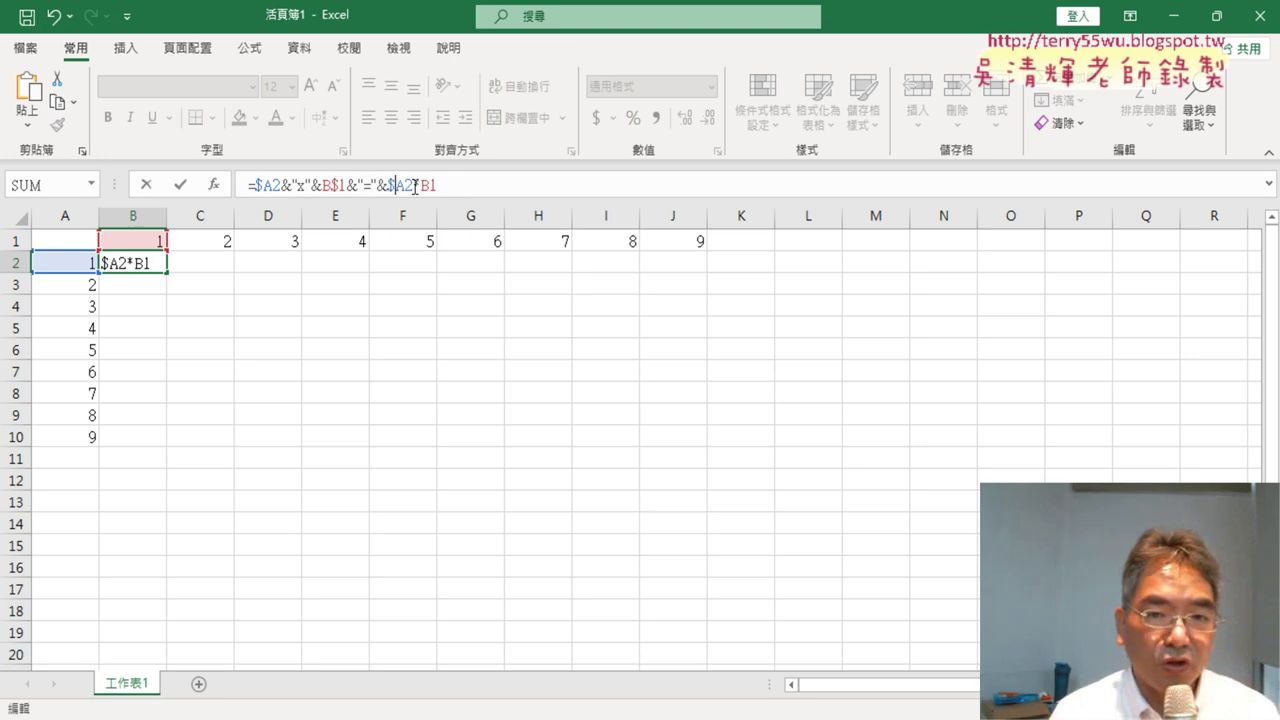
left_click(429, 186)
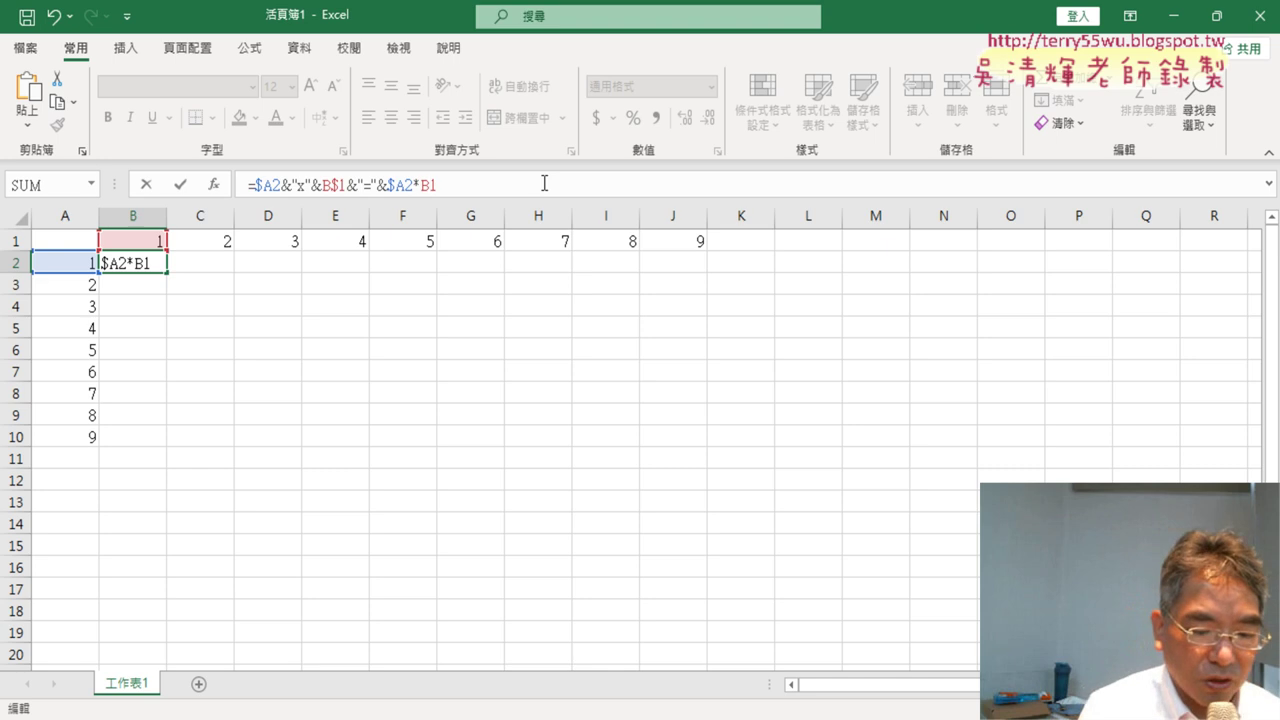
type("$")
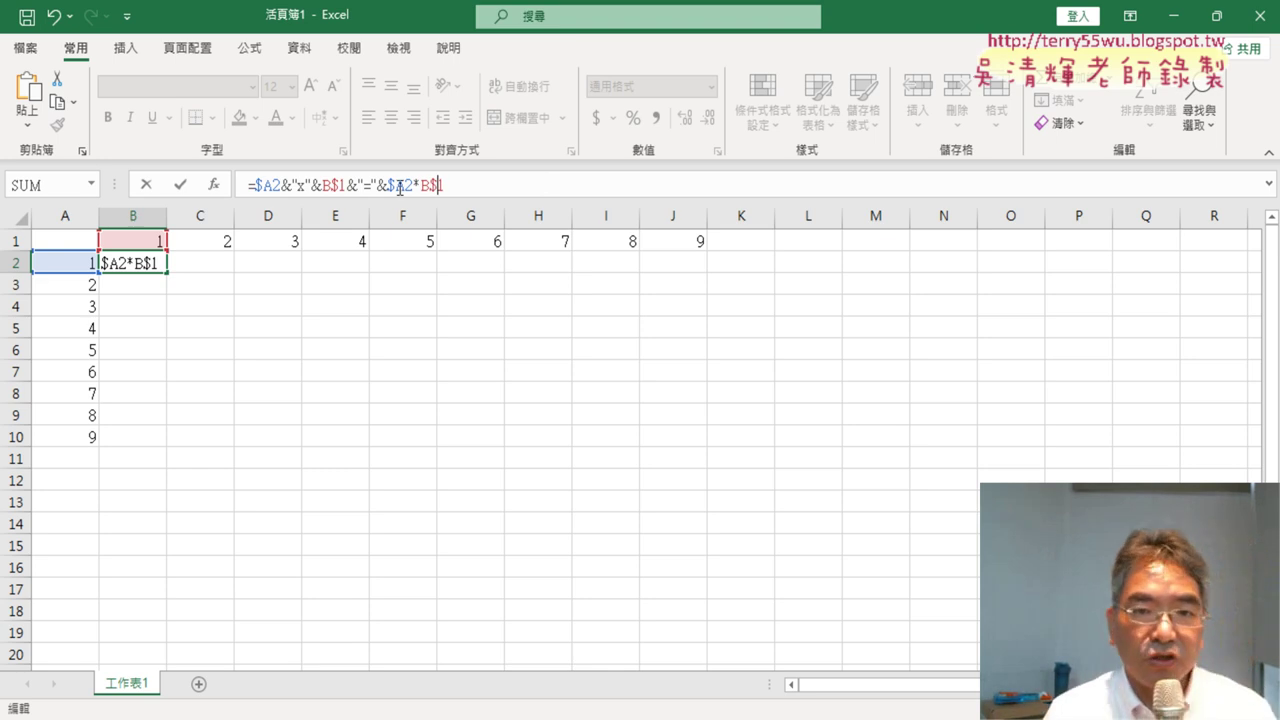
left_click(181, 186)
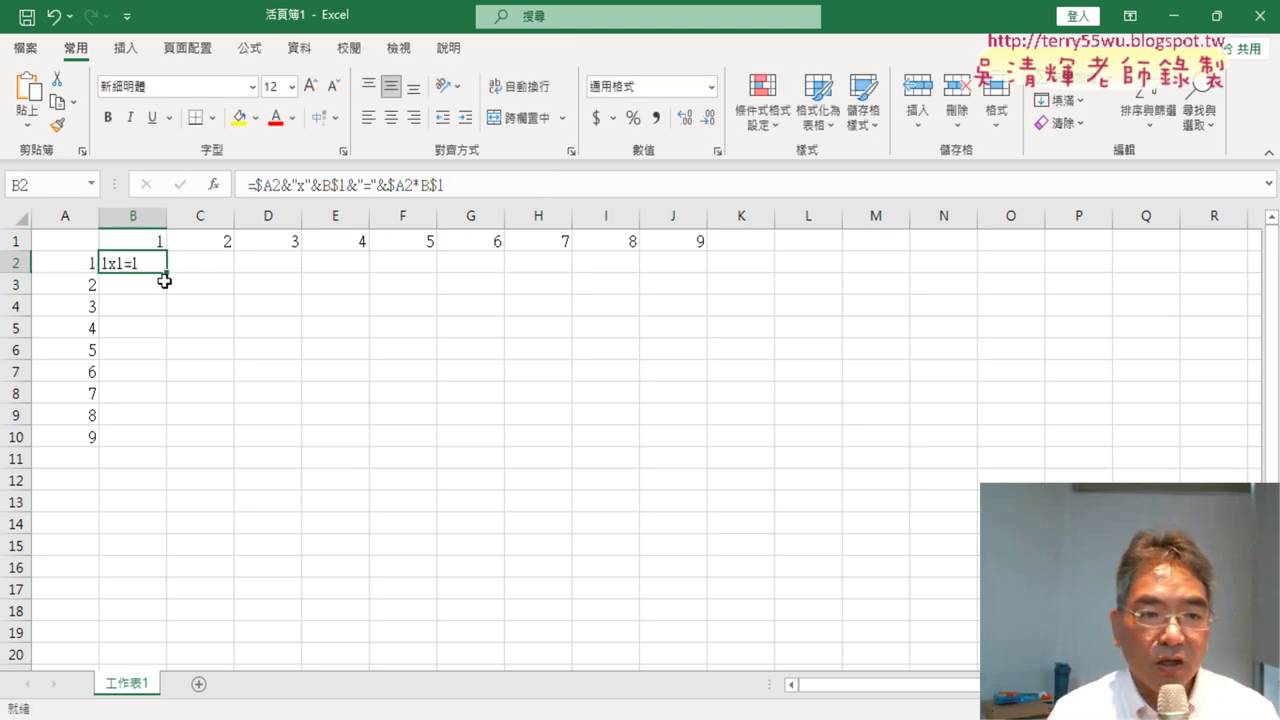
mouse_move(168, 272)
left_mouse_down()
mouse_move(170, 447)
mouse_move(712, 452)
left_mouse_up()
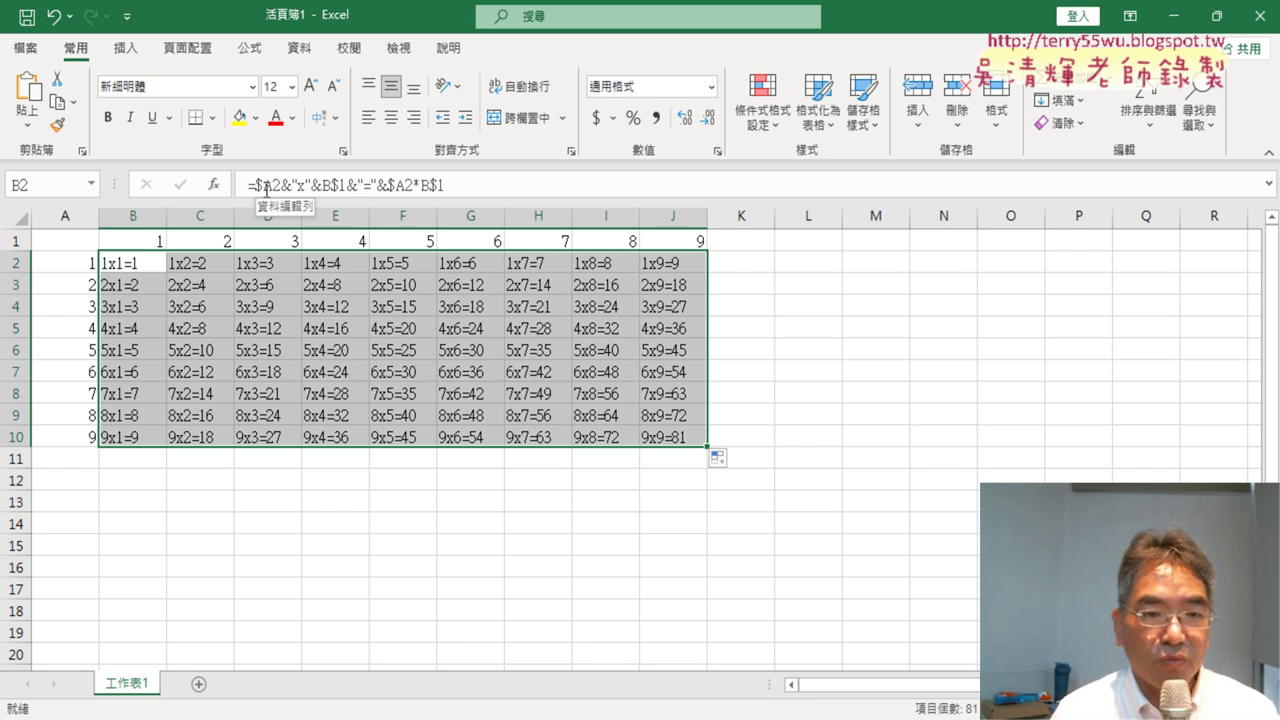
Step: Center-align the text in the B2:J10 multiplication table
left_click(390, 117)
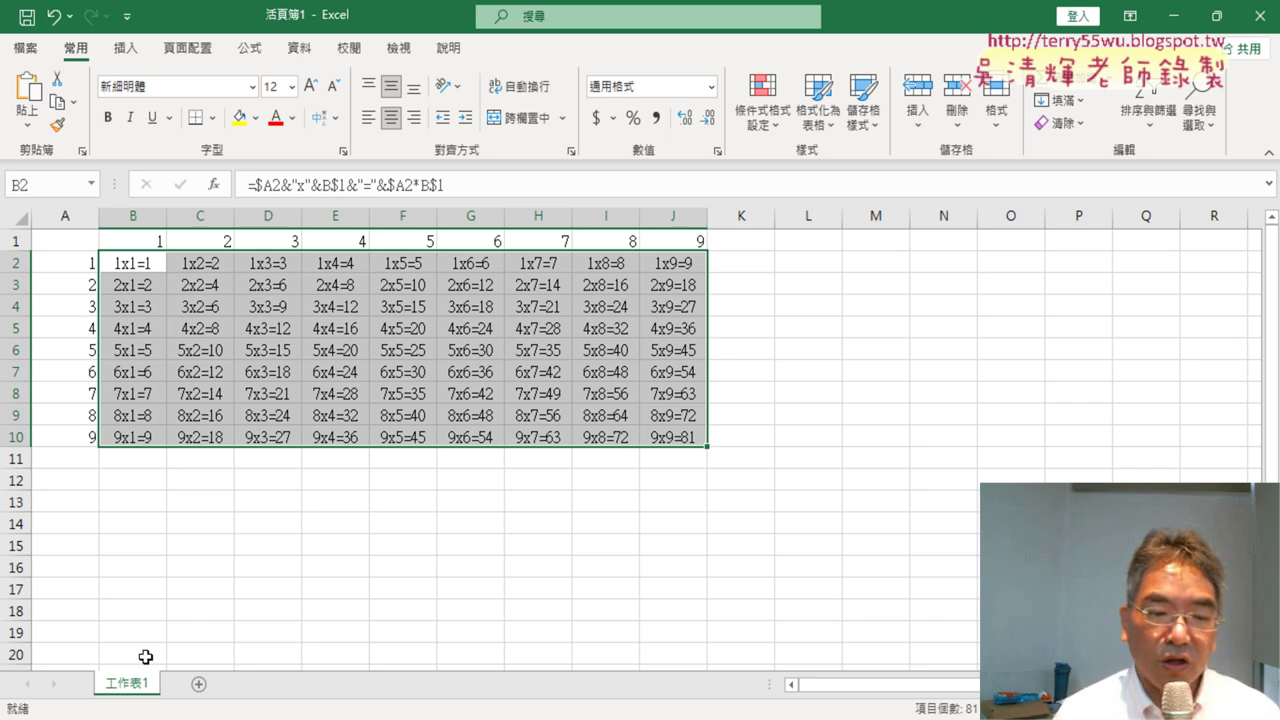
Step: Rename the first sheet to 鎖定
double_click(128, 685)
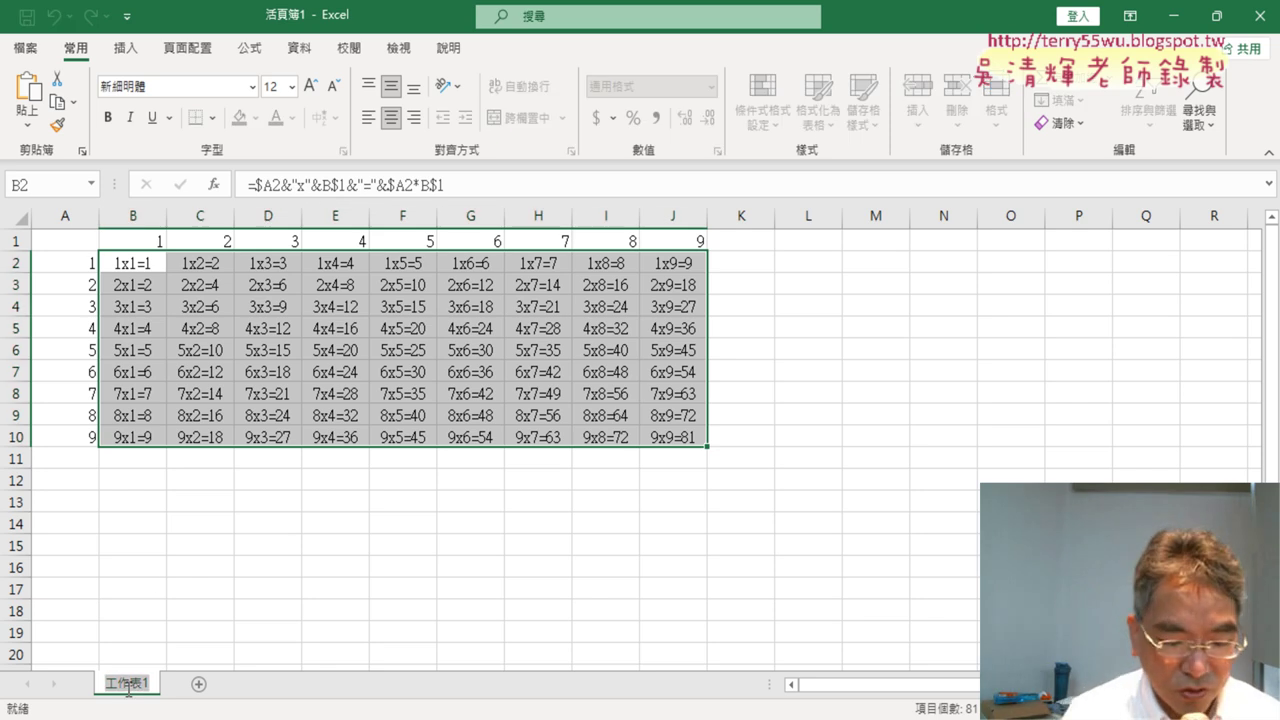
type("sx")
key("BackSpace")
key("BackSpace")
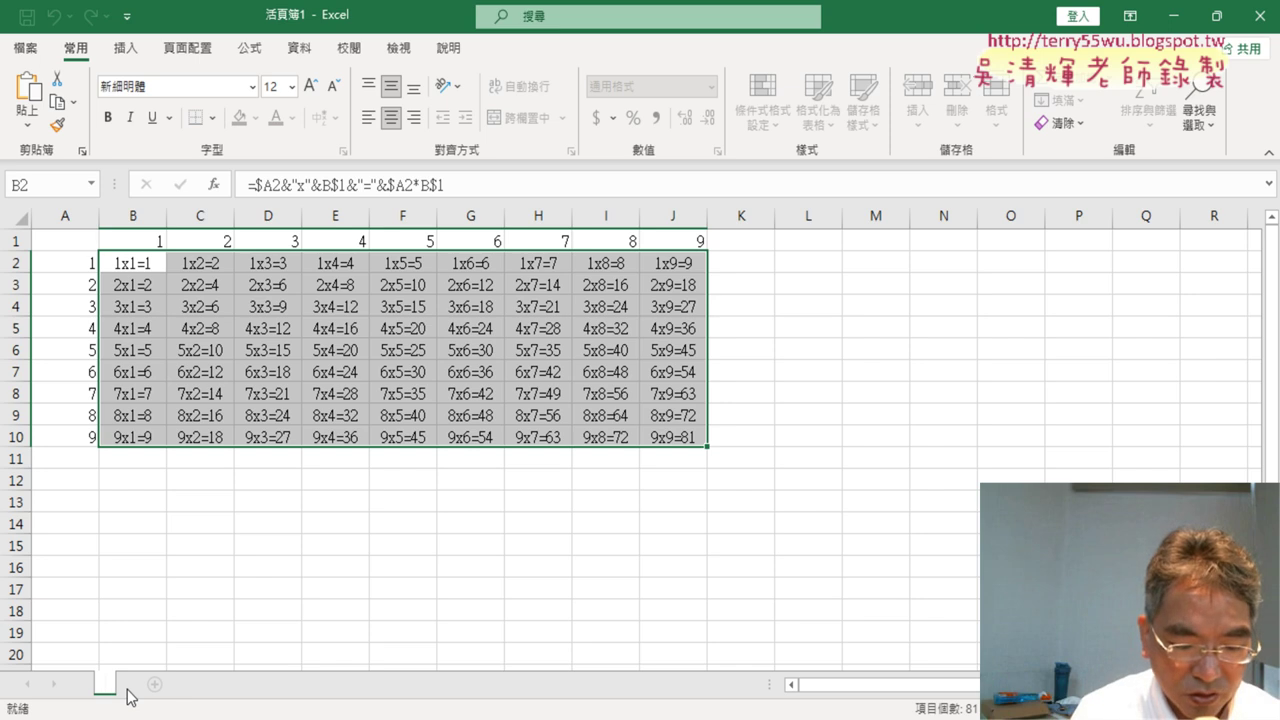
type("nji3")
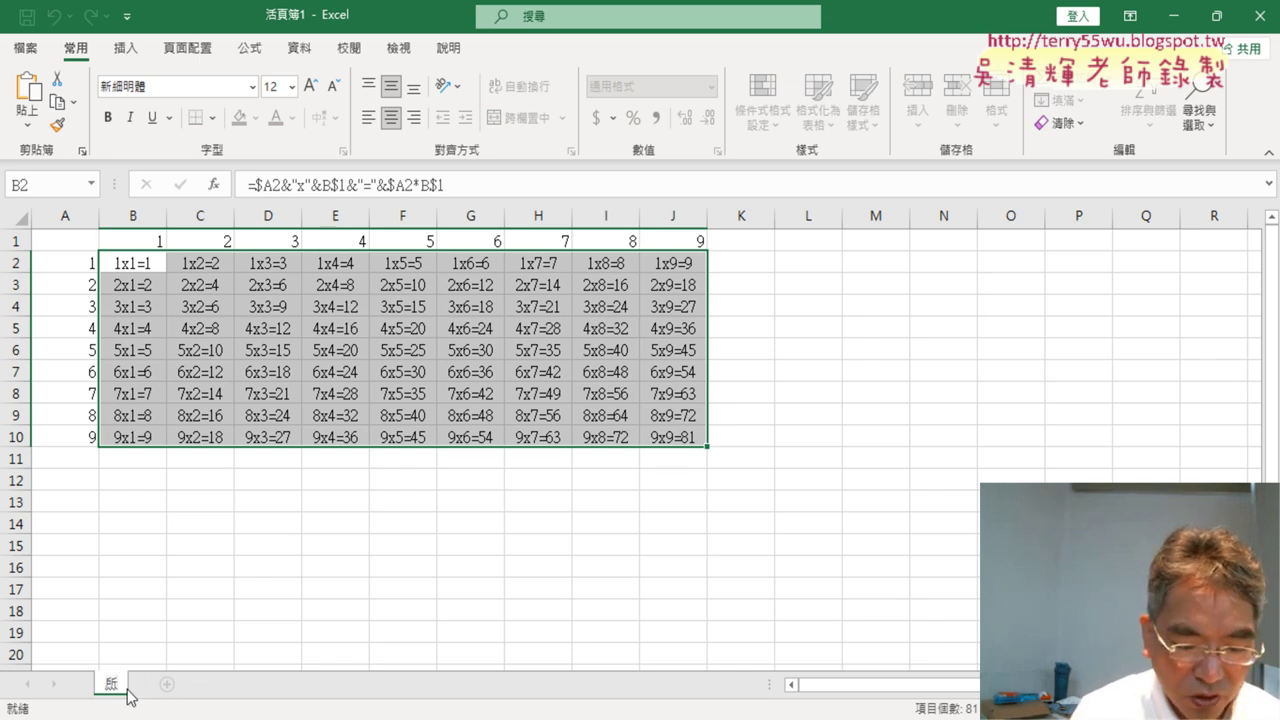
type("ru.3vu04")
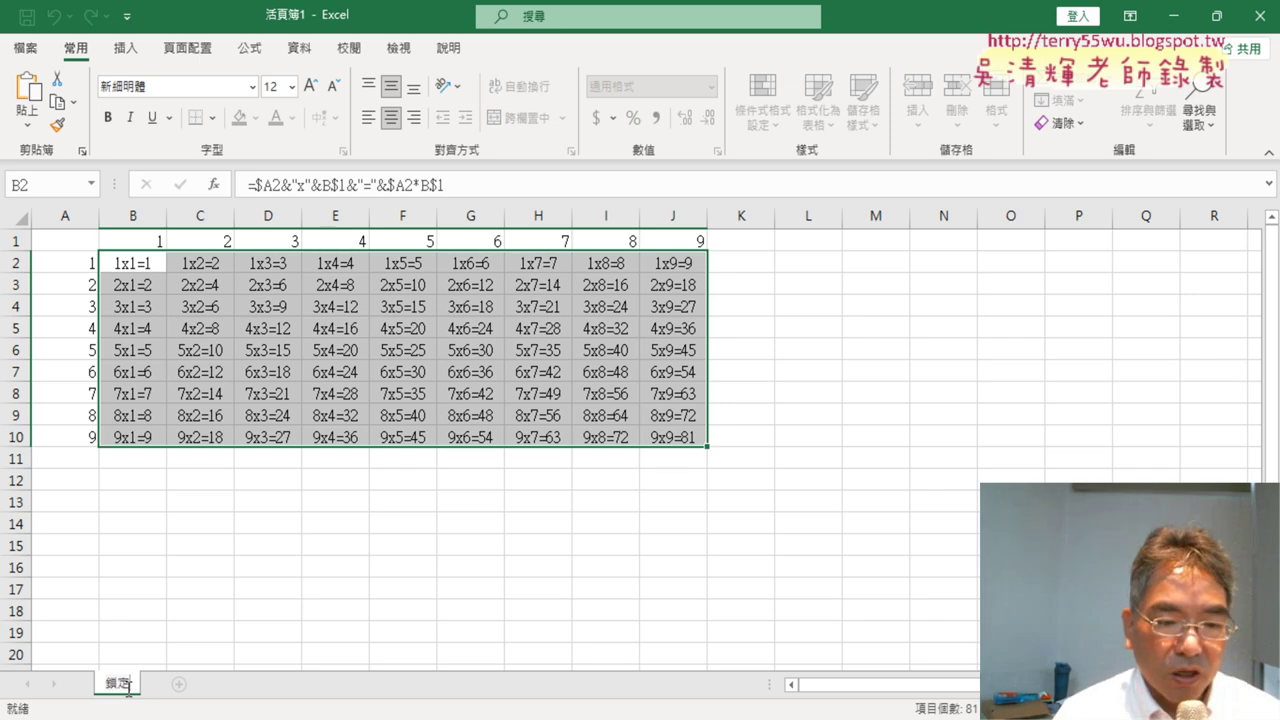
key("Return")
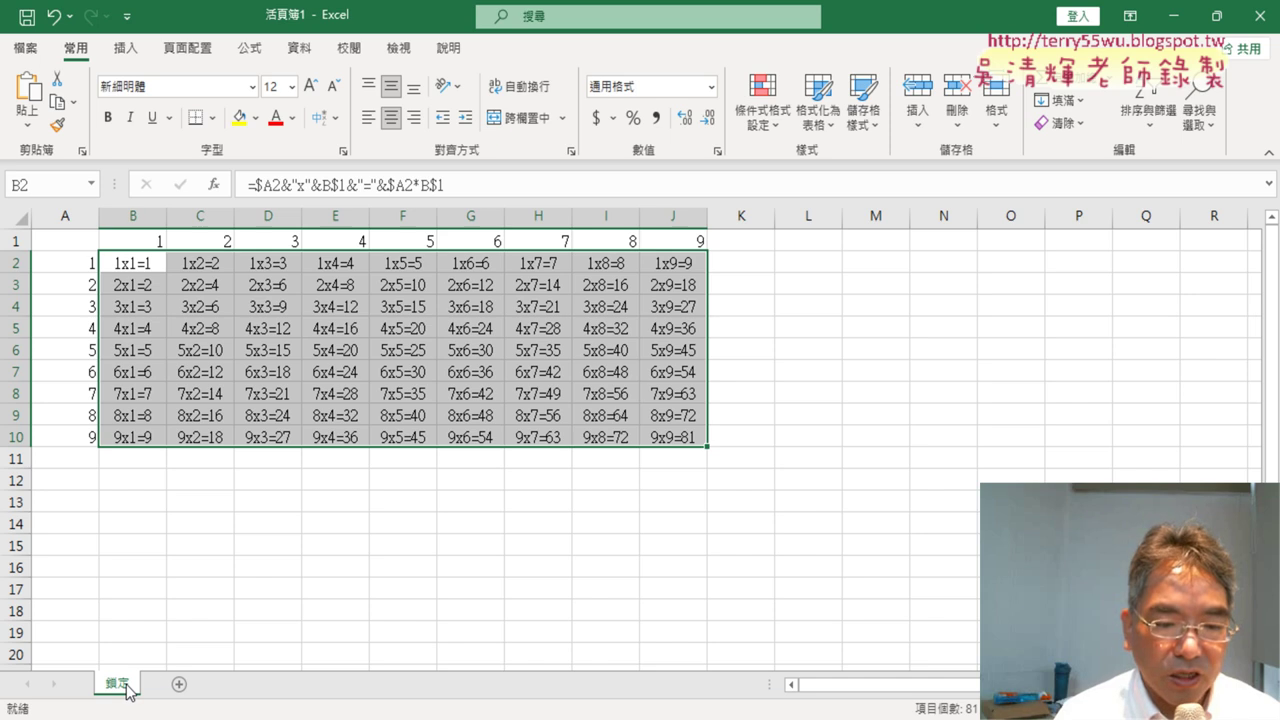
Step: Duplicate the 鎖定 sheet and start naming the copy COLUMN&ROW
left_click_drag(131, 690, 172, 684)
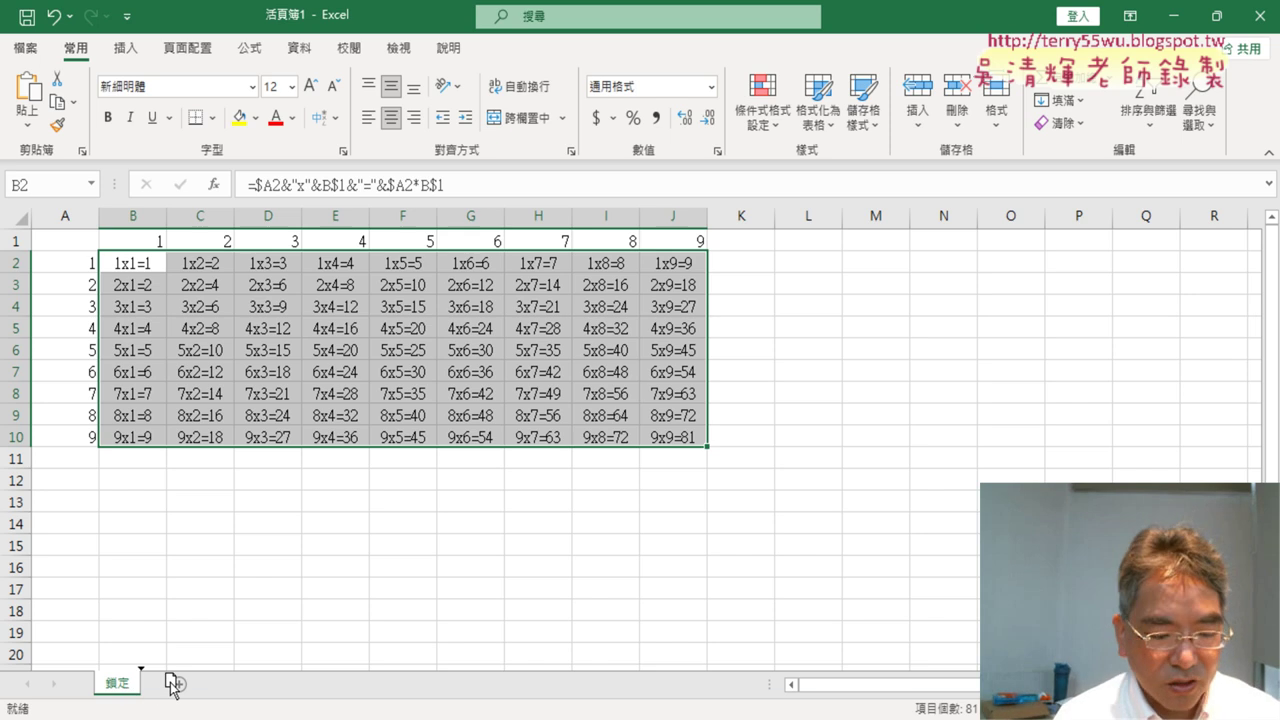
left_click_drag(172, 686, 175, 690)
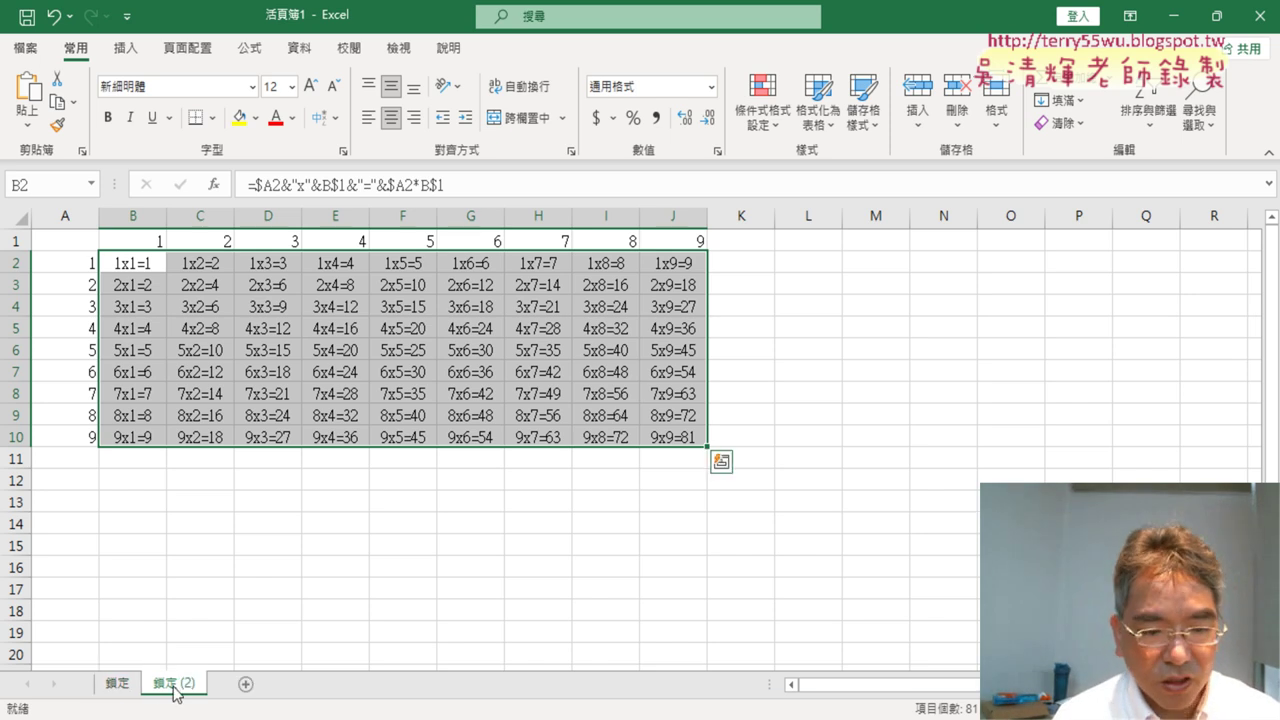
double_click(175, 690)
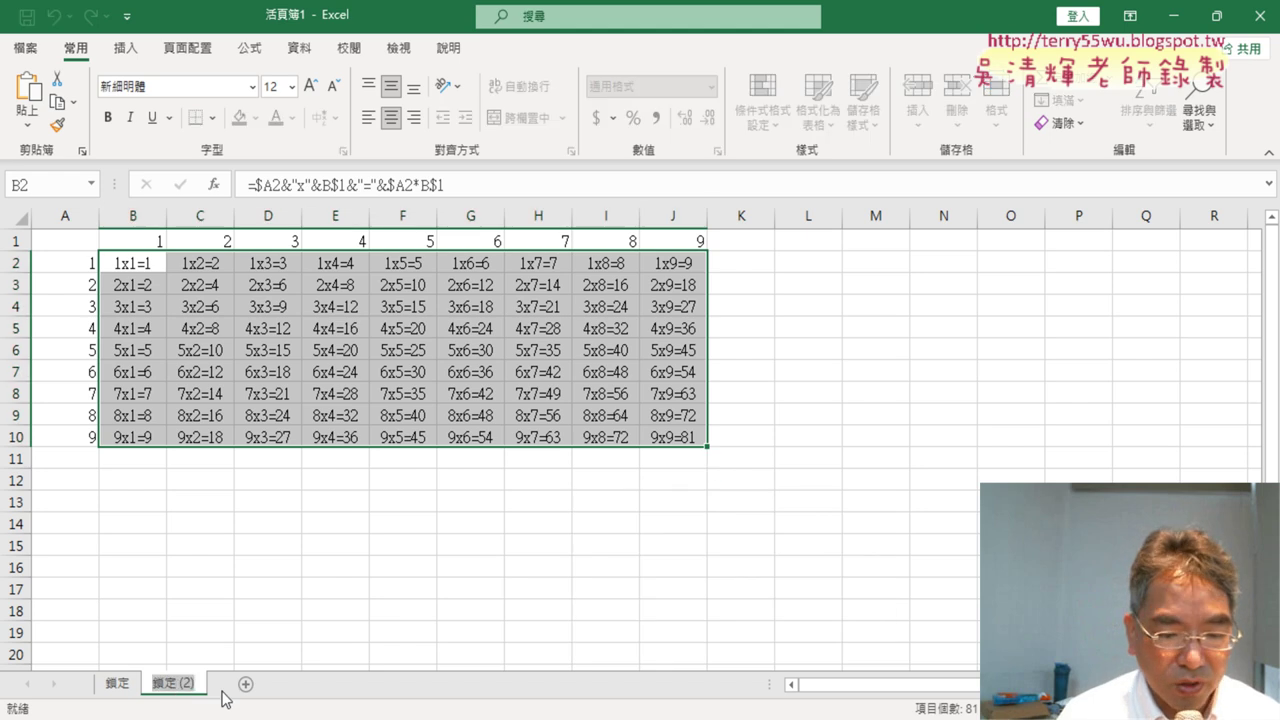
key("BackSpace")
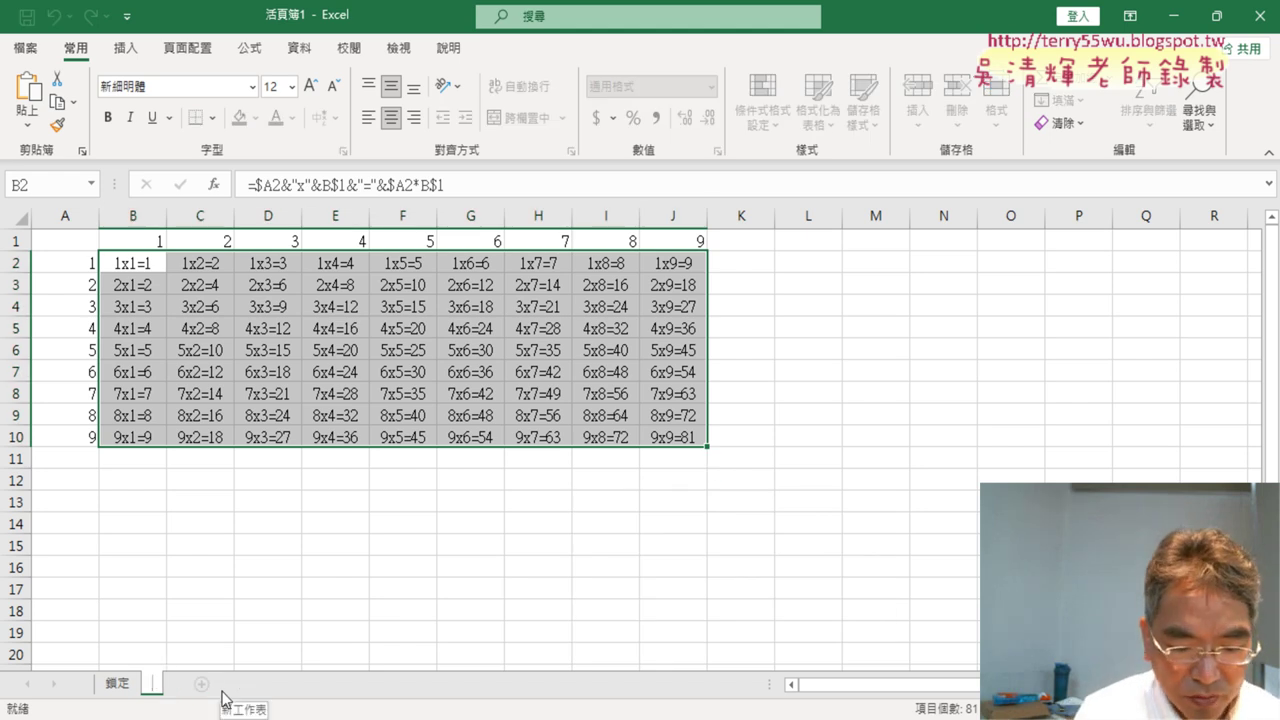
type("COLU")
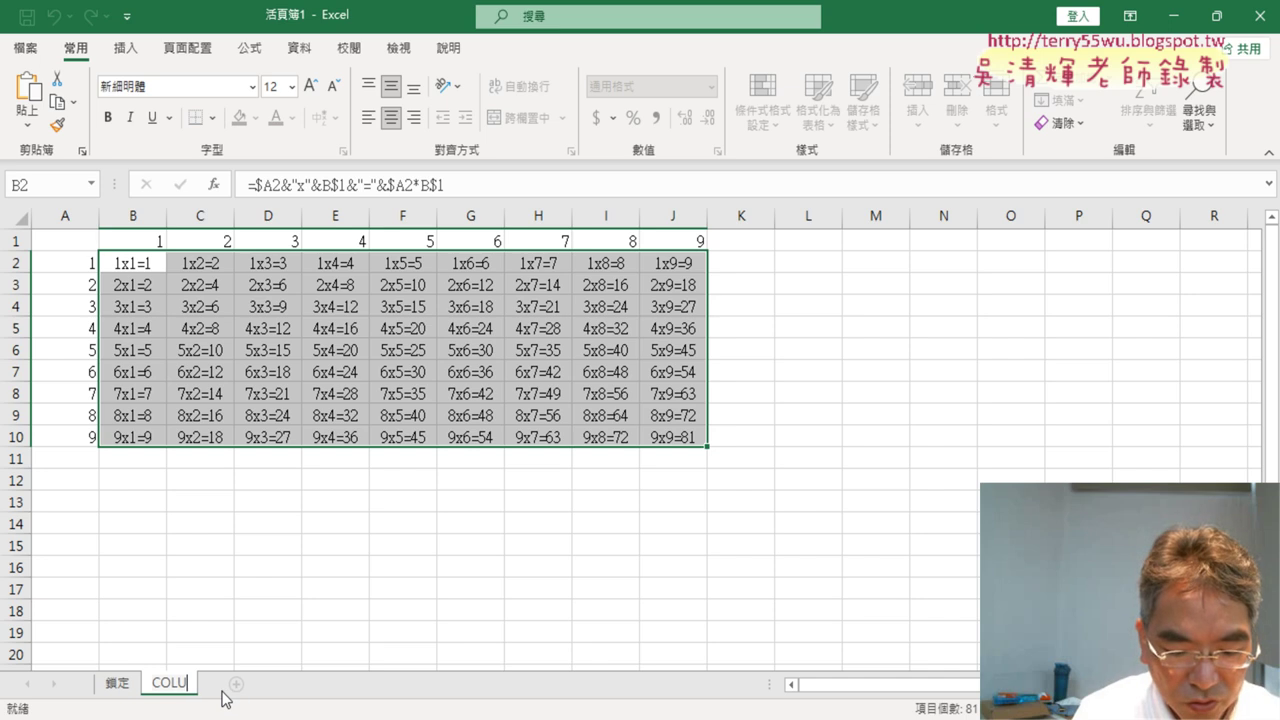
type("MN")
key("Return")
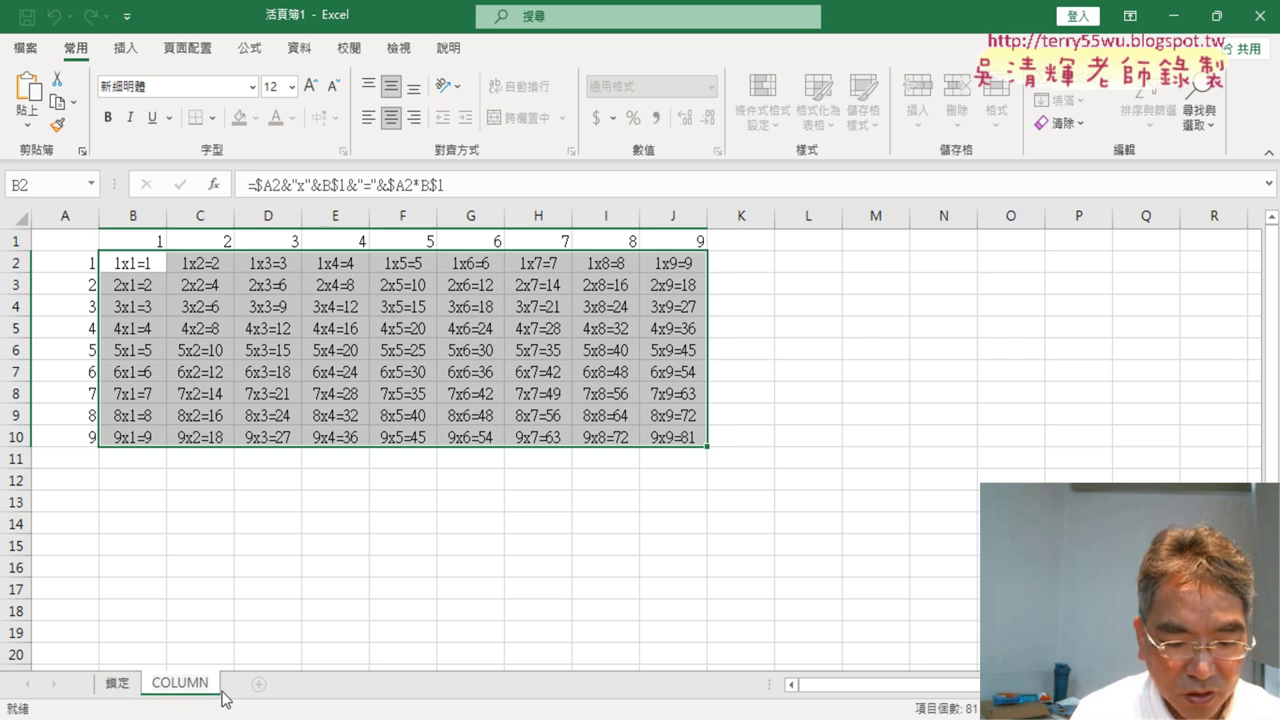
type("&")
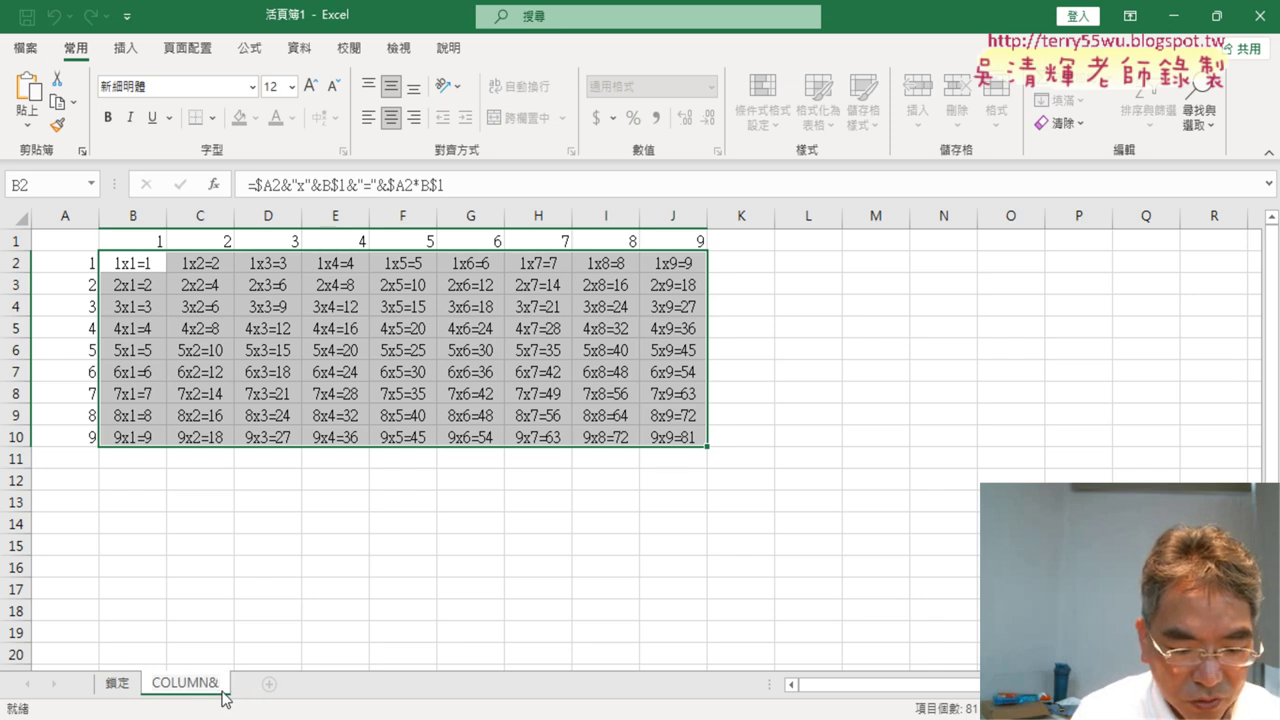
type("ROW")
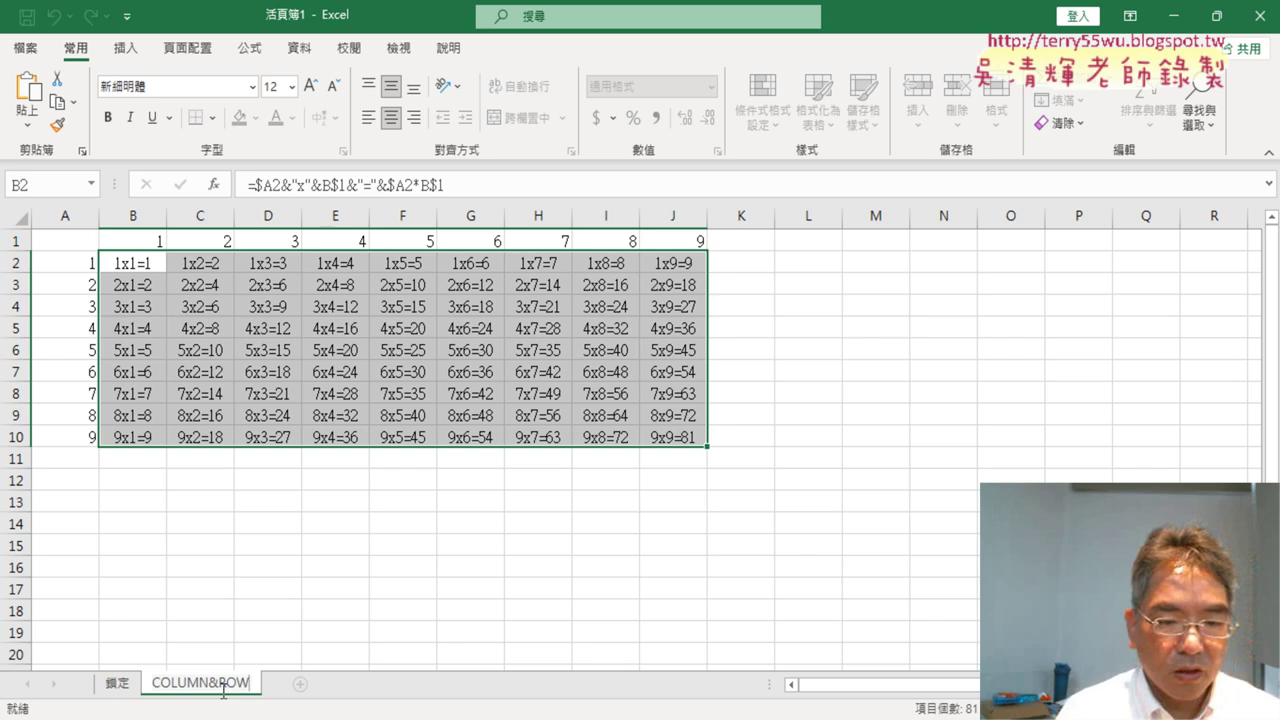
Step: Confirm the COLUMN&ROW tab name and delete the products in B2:J10 on that sheet
left_click(124, 686)
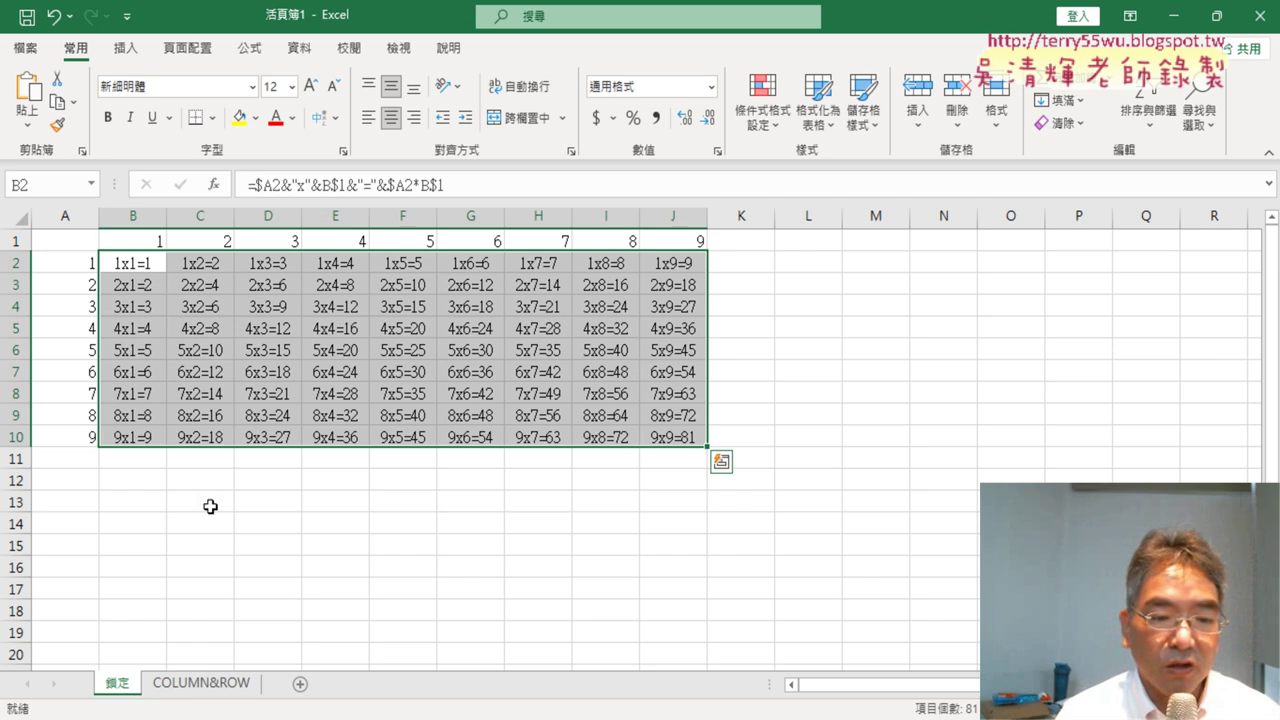
left_click(205, 685)
left_click_drag(142, 263, 700, 440)
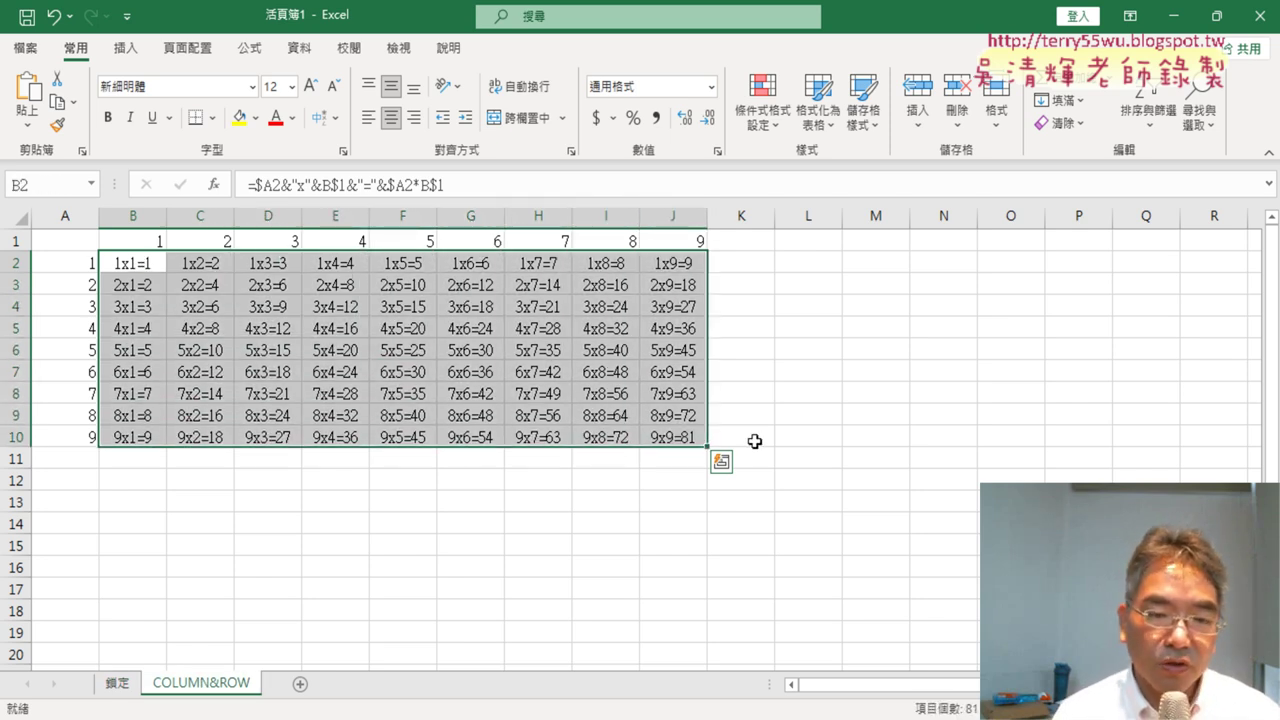
key("Delete")
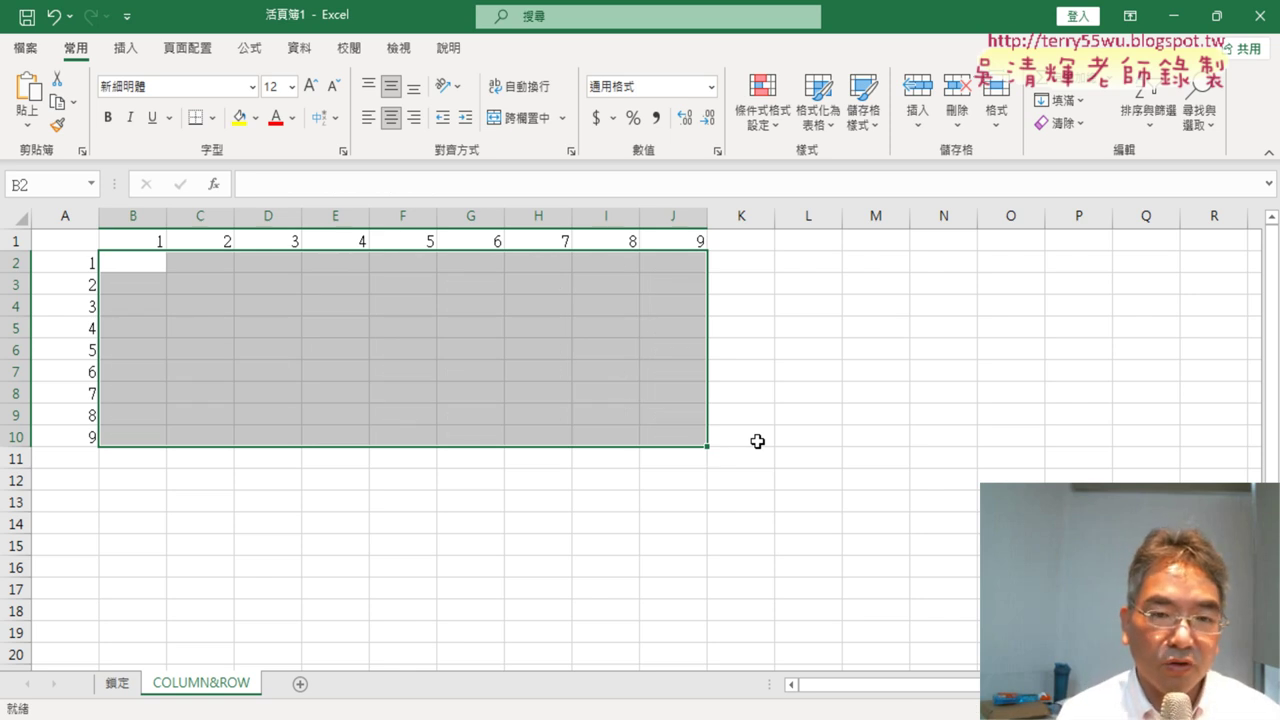
left_click(119, 267)
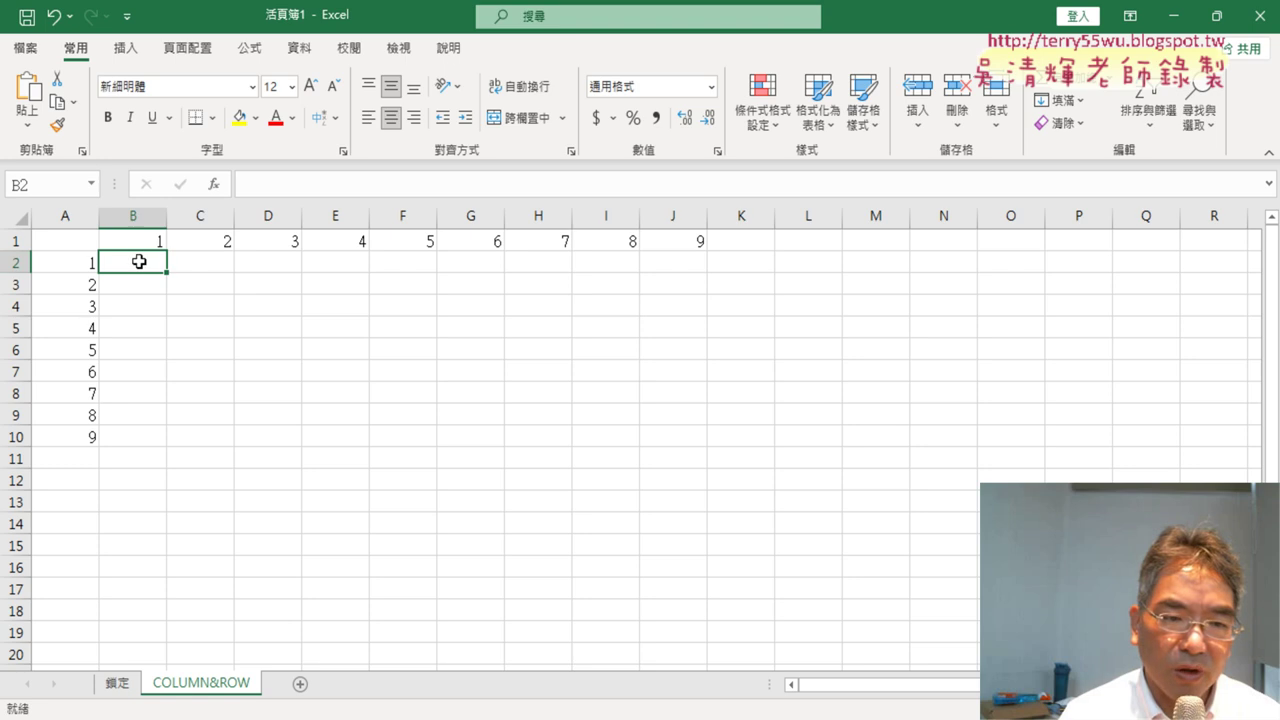
Step: Insert =ROW() into B2 from the 查閱與參照 category, with no reference argument
left_click(213, 185)
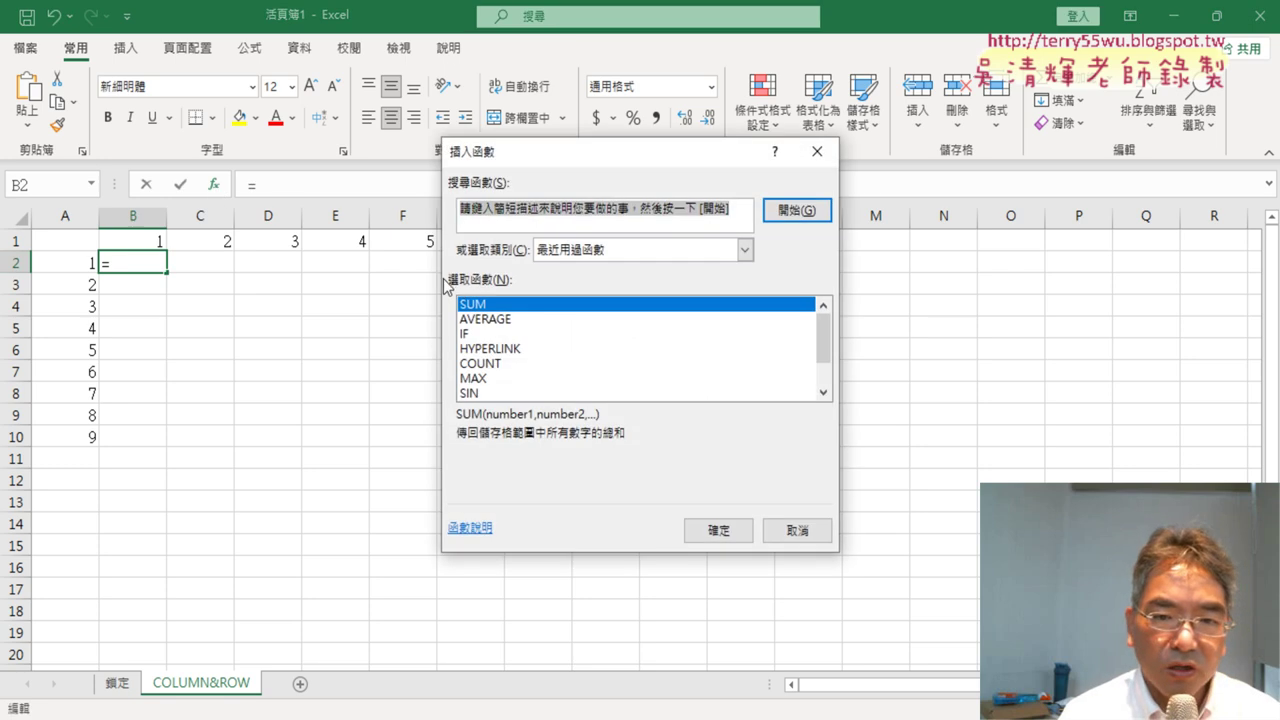
left_click(630, 252)
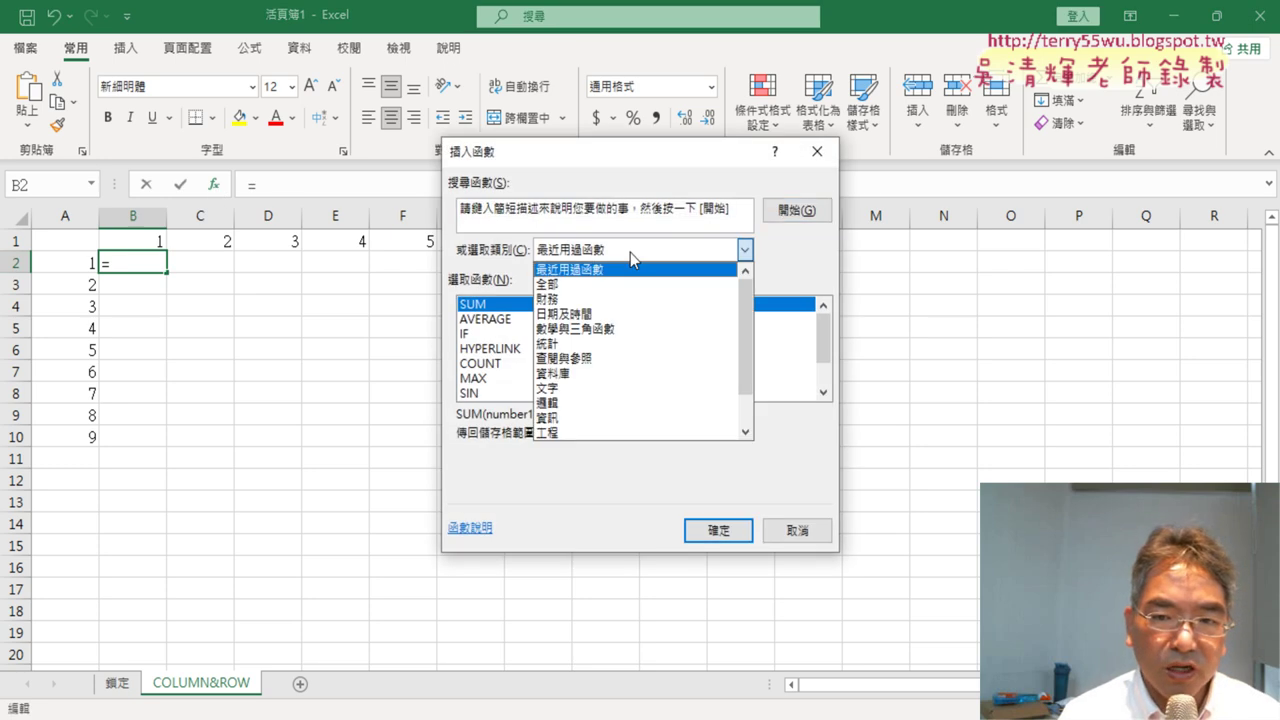
left_click(640, 359)
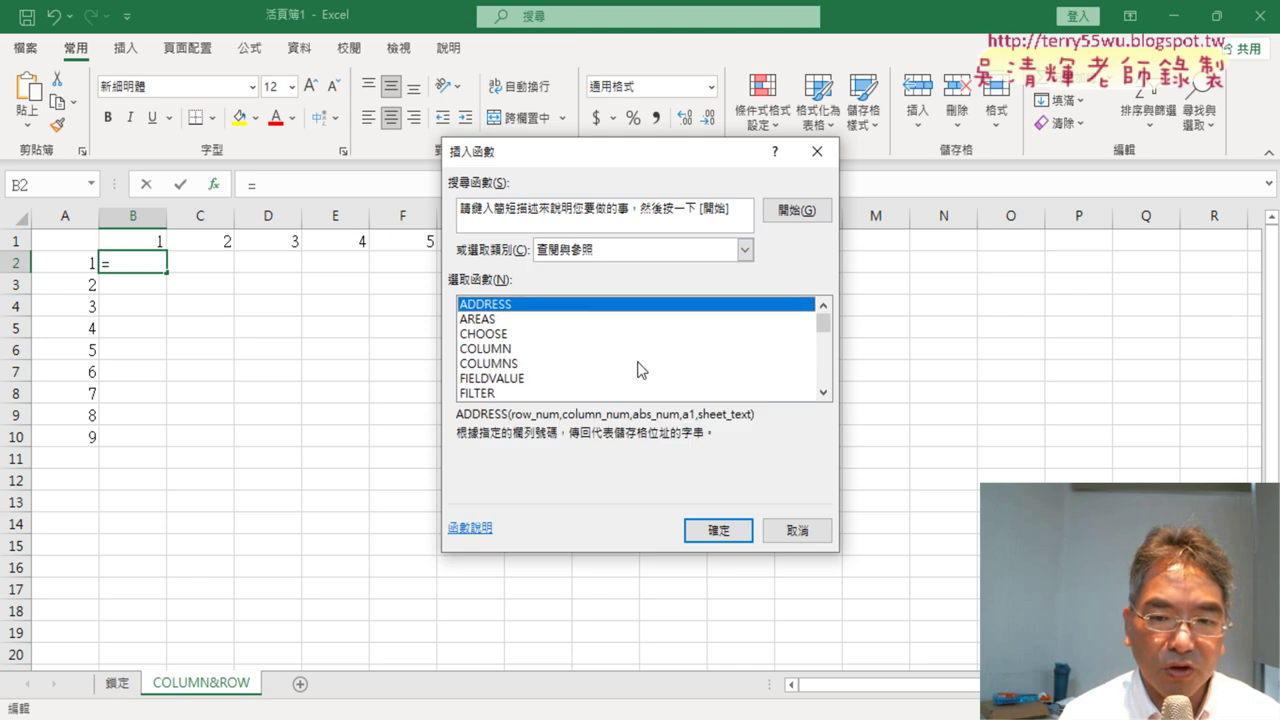
left_click(827, 395)
left_click(827, 395)
left_click(827, 395)
left_click(827, 395)
left_click(827, 395)
left_click(827, 395)
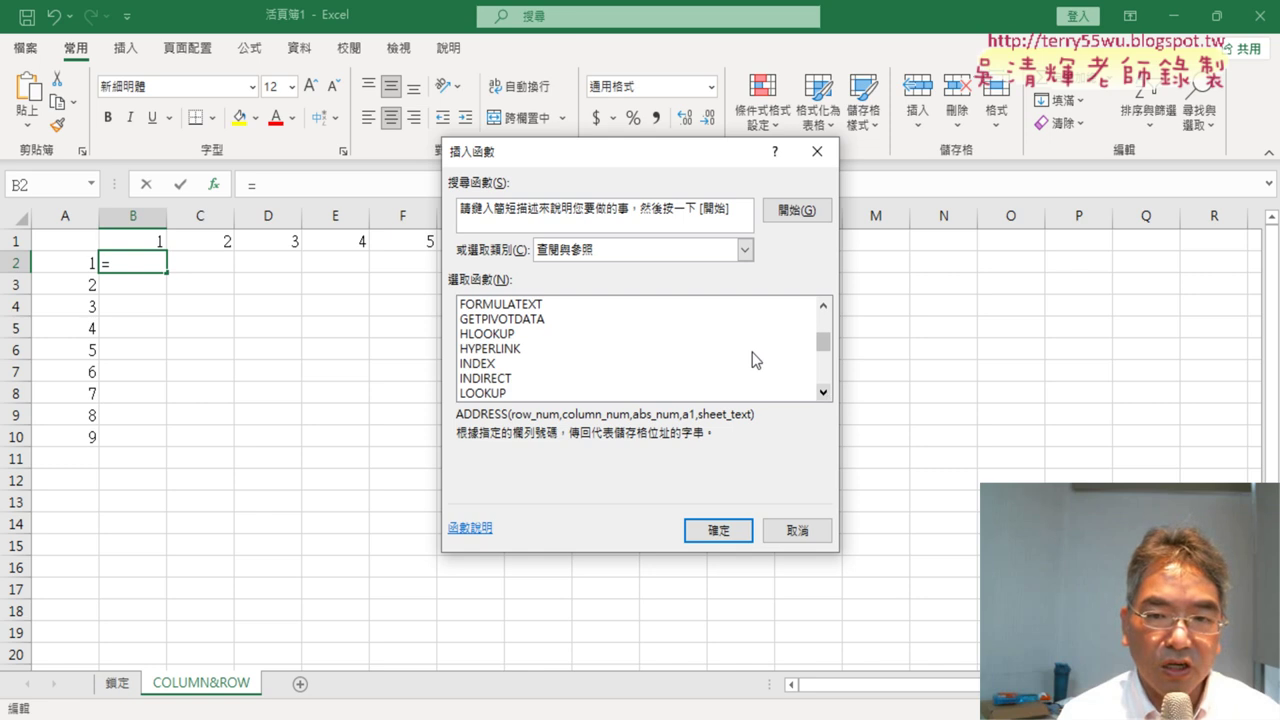
left_click(824, 393)
left_click(824, 393)
left_click(824, 393)
left_click(824, 393)
left_click(824, 393)
left_click(520, 366)
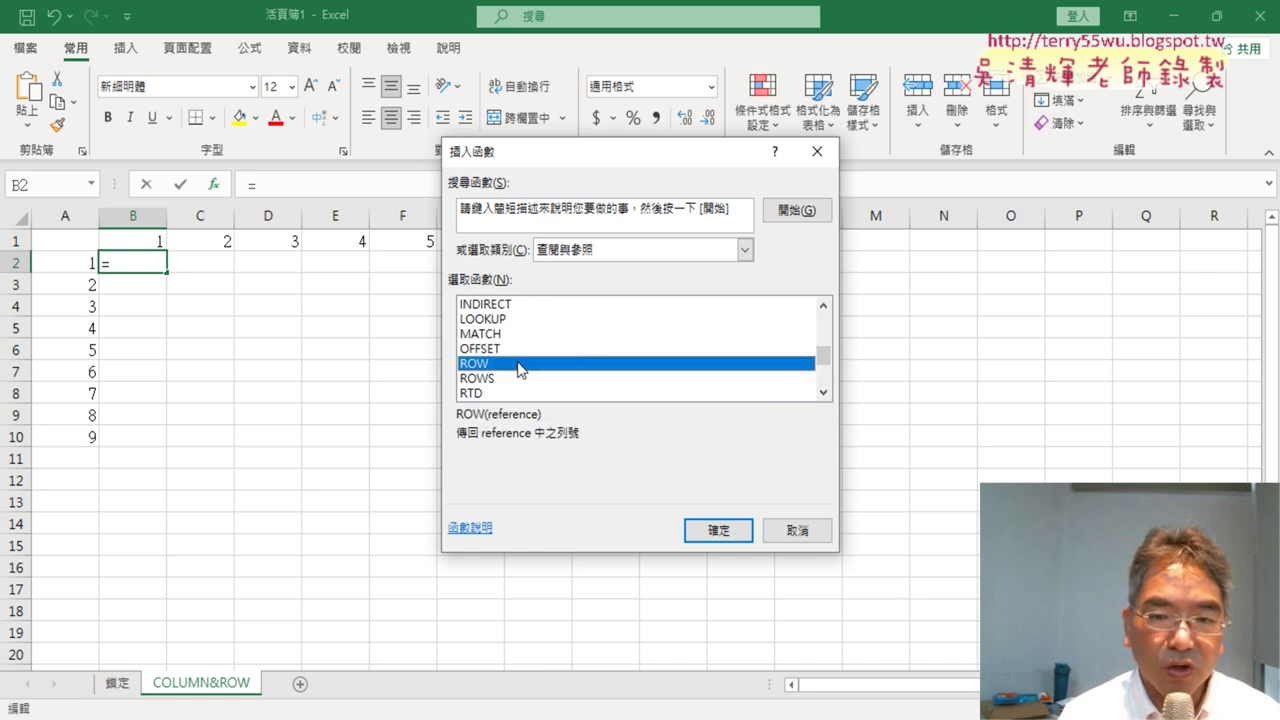
left_click(718, 530)
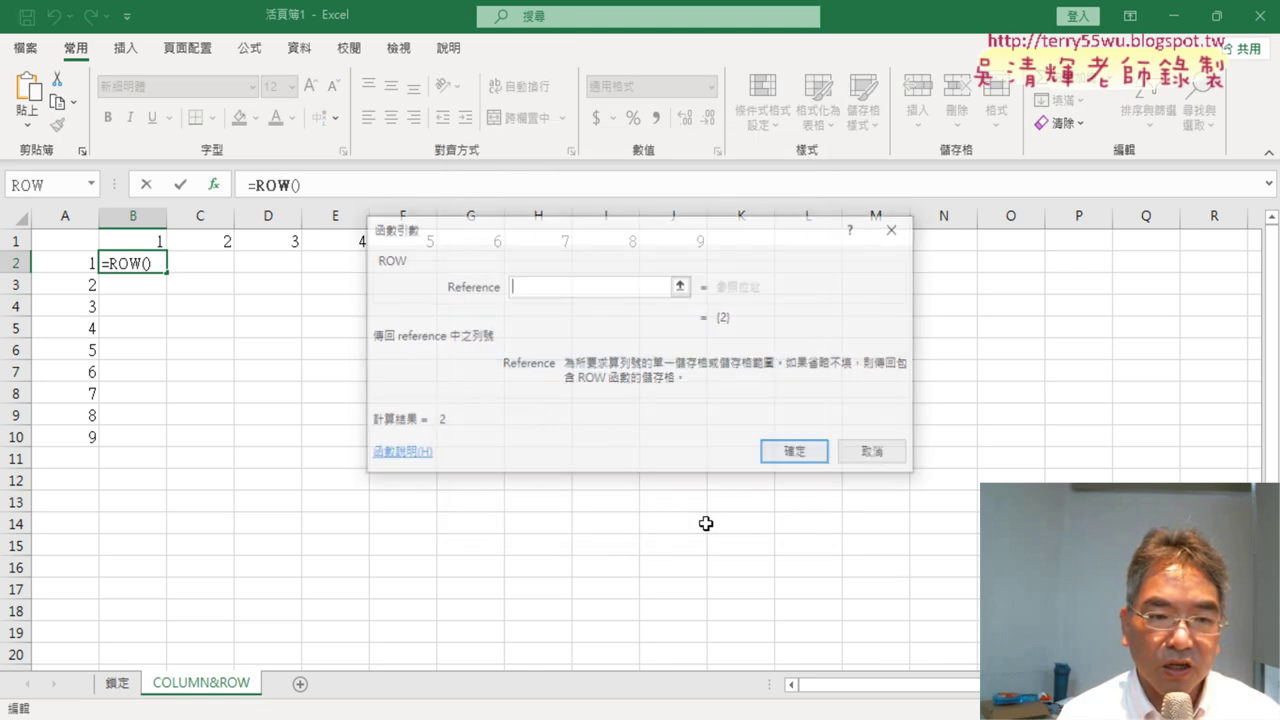
left_click(774, 447)
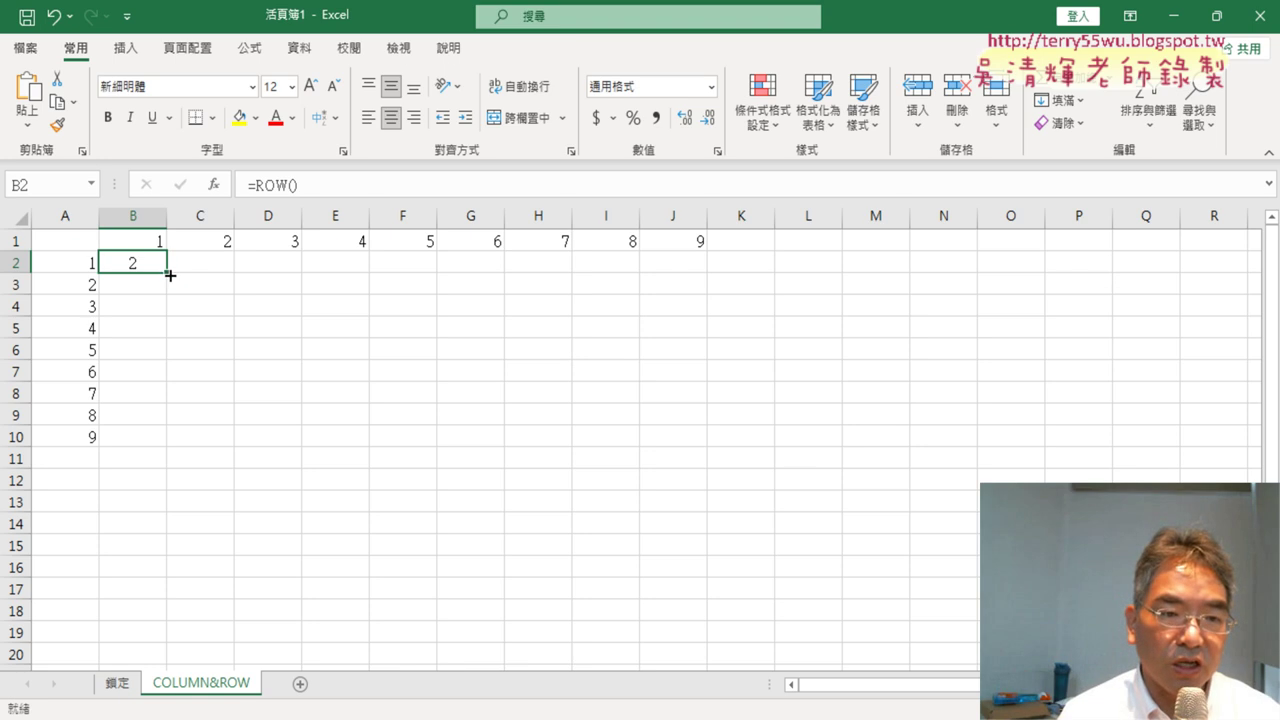
Step: Change B2 to =ROW()-1 and fill it through B2:J10 so rows show 1–9
left_click_drag(168, 273, 163, 440)
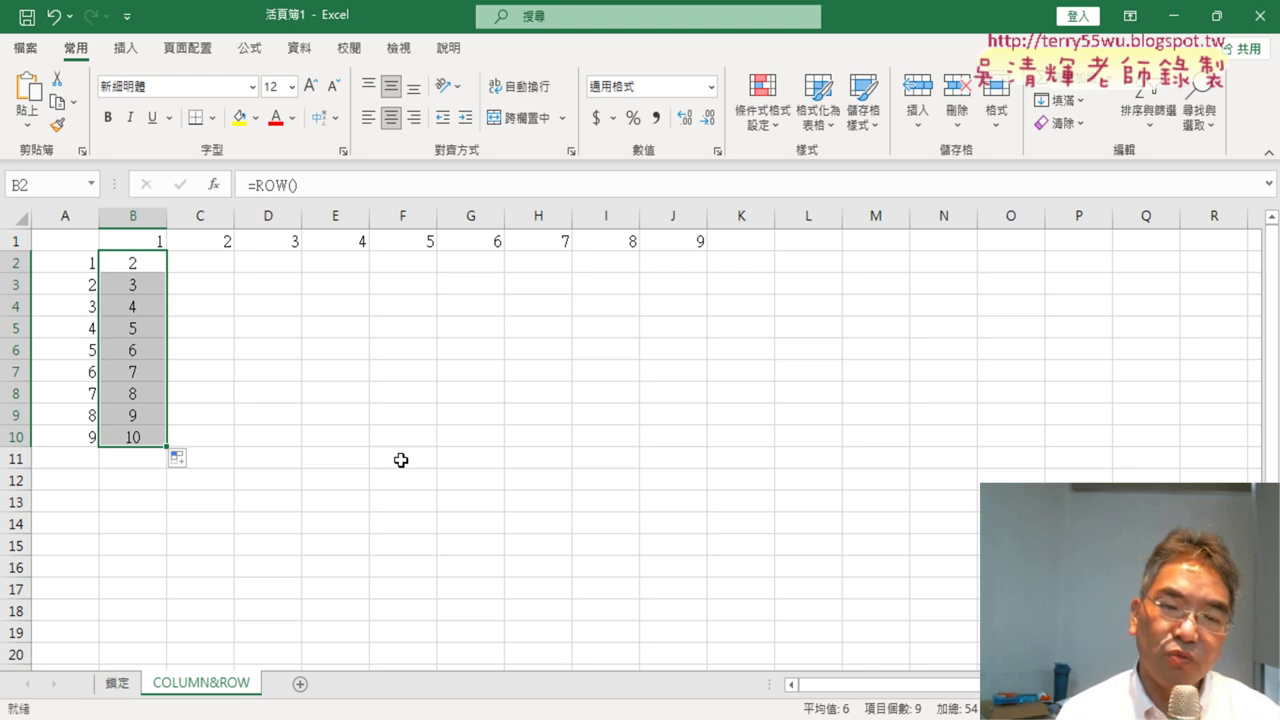
left_click(143, 262)
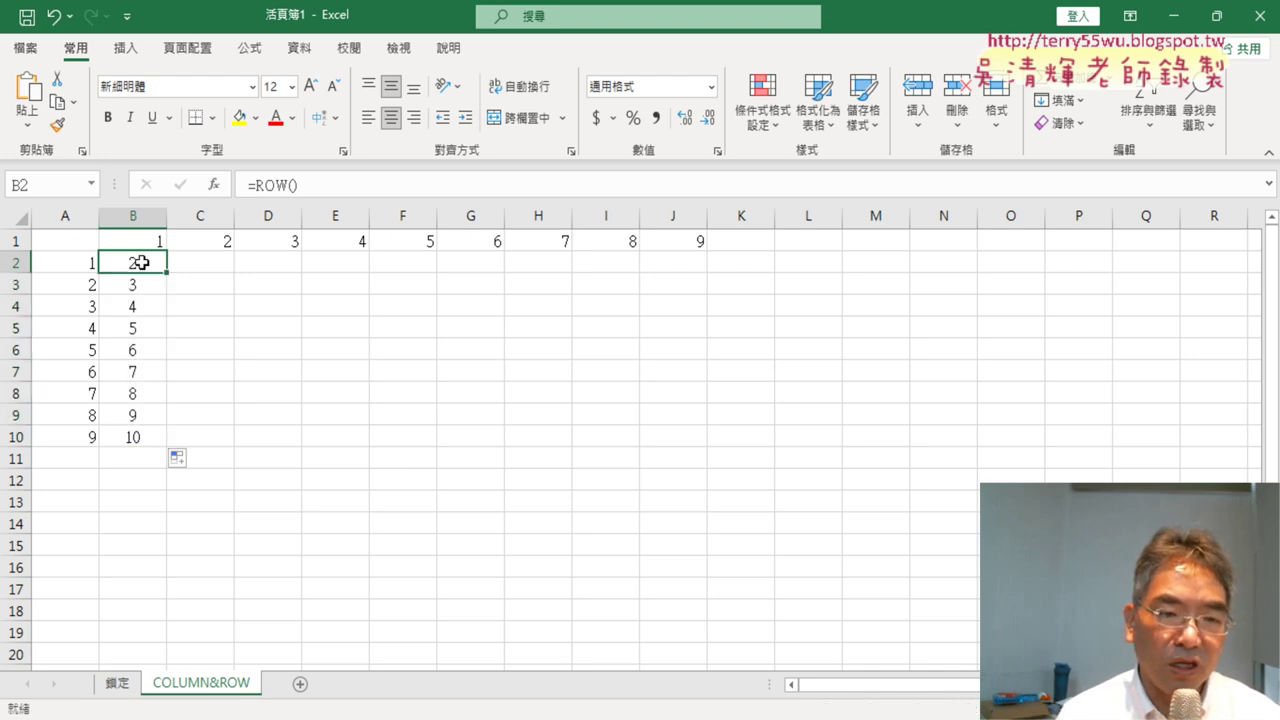
left_click(309, 186)
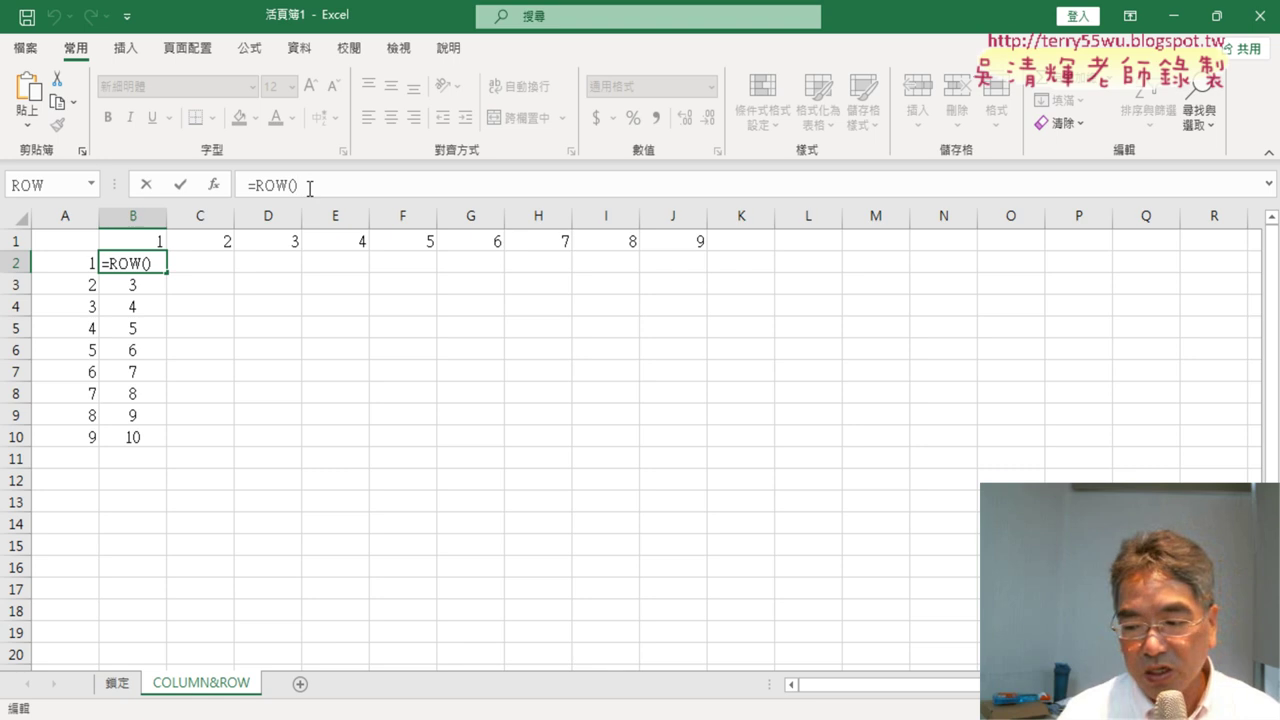
type("-1")
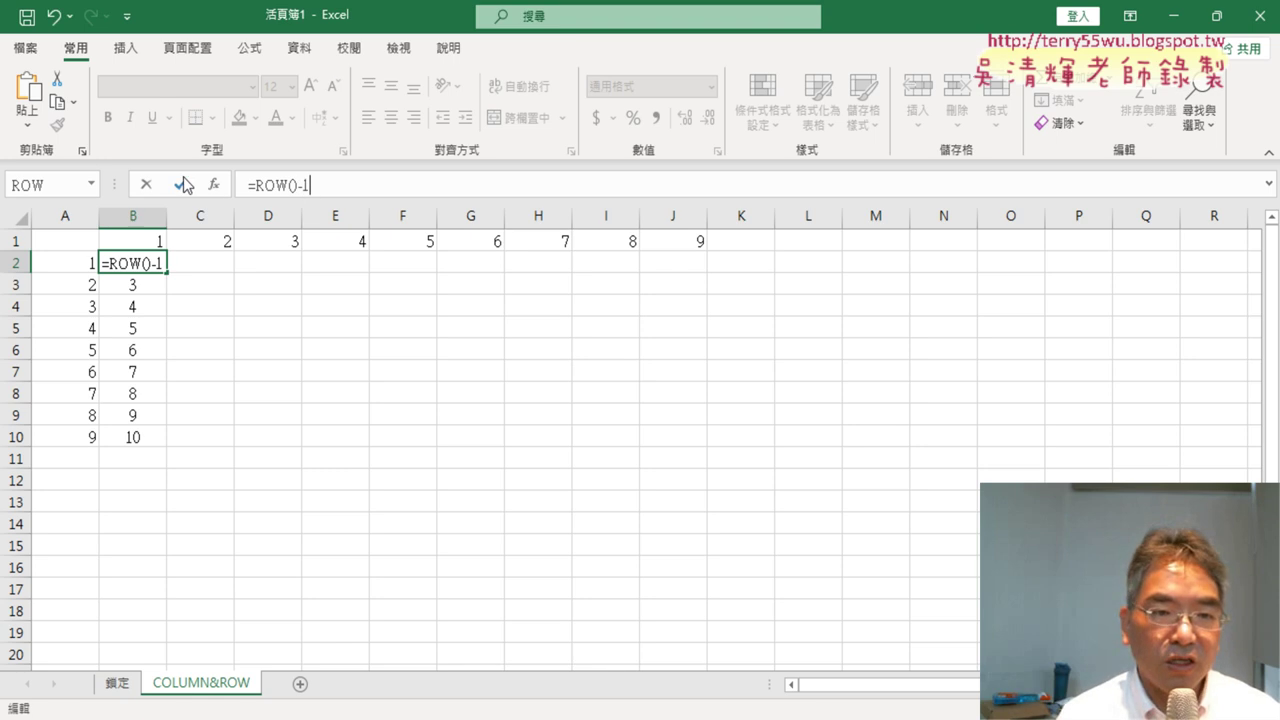
left_click(180, 185)
mouse_move(170, 273)
left_mouse_down()
mouse_move(170, 446)
mouse_move(706, 446)
left_mouse_up()
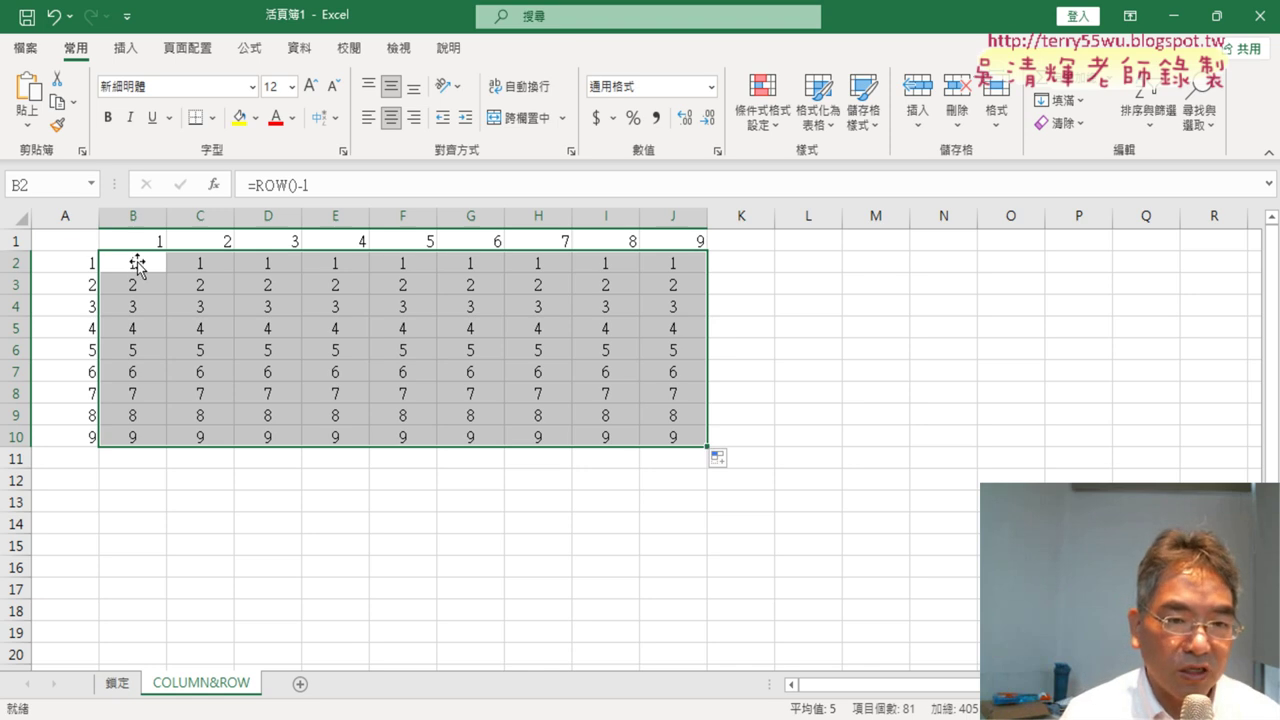
Step: Reselect B2 and open its =ROW()-1 formula for editing
left_click_drag(142, 258, 268, 306)
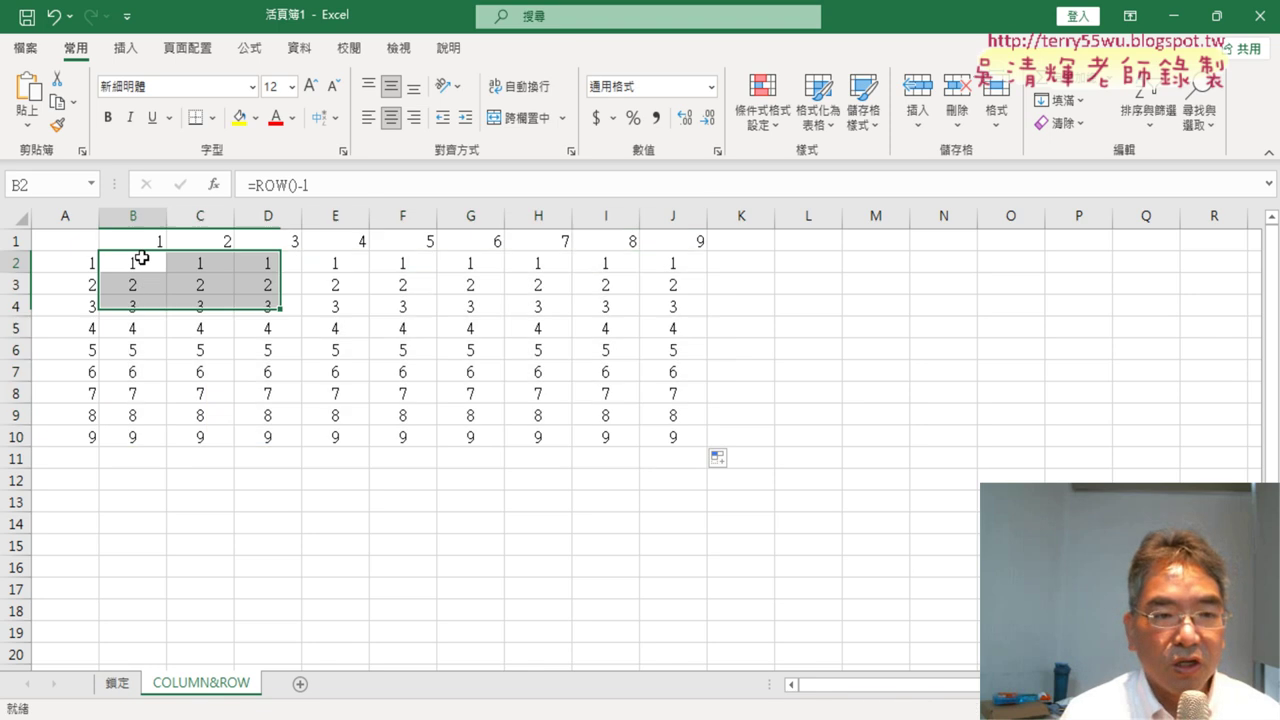
left_click(142, 258)
left_click(335, 185)
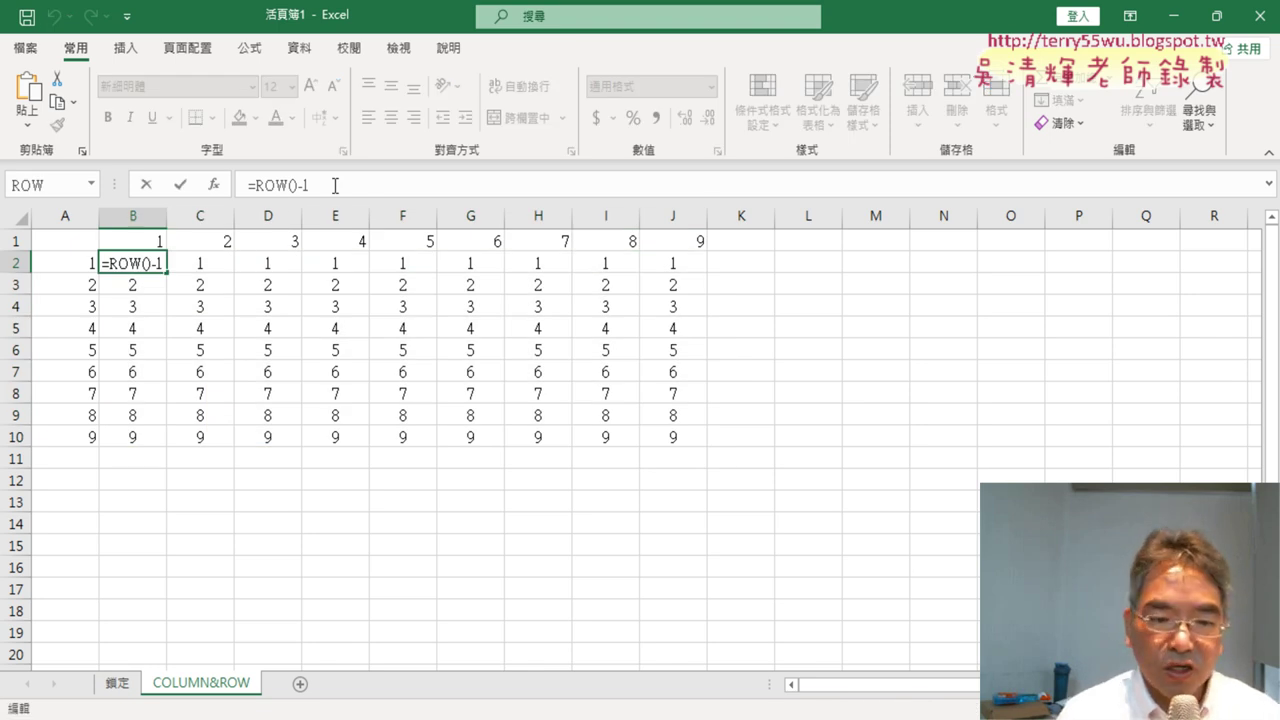
Step: Switch between the 鎖定 and COLUMN&ROW sheets to compare, then reopen B2's formula
left_click(118, 684)
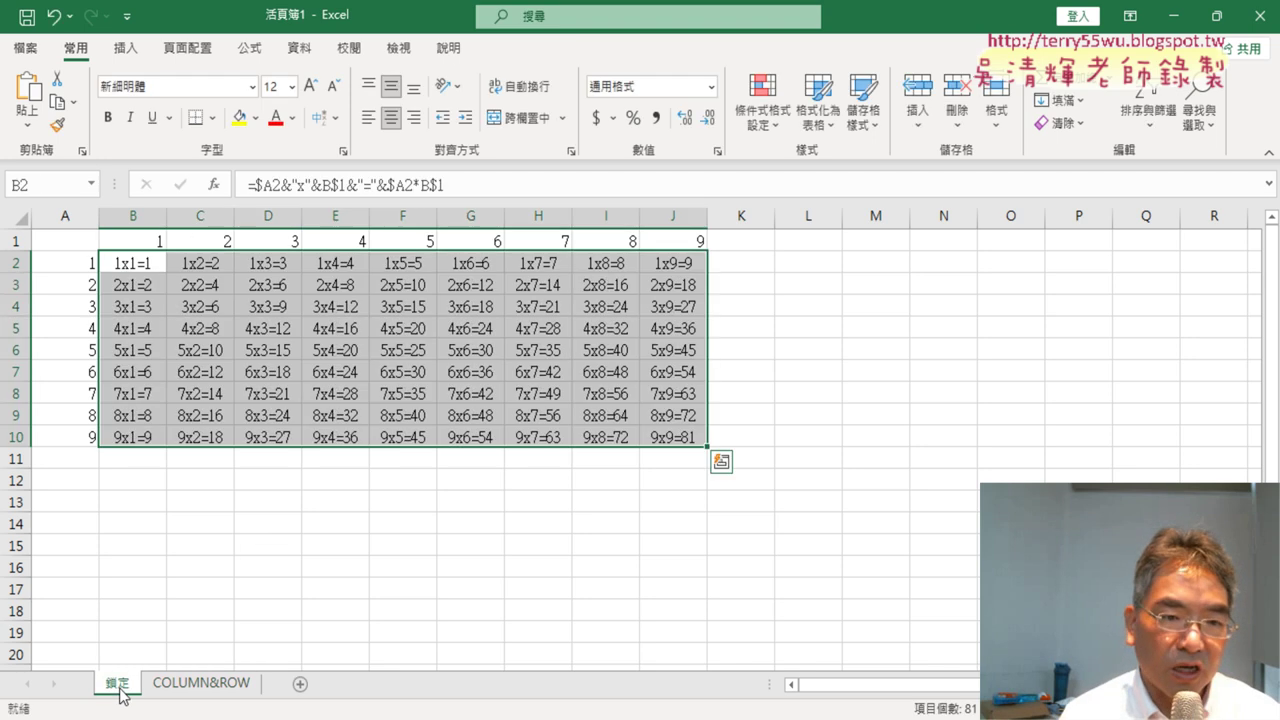
left_click(183, 688)
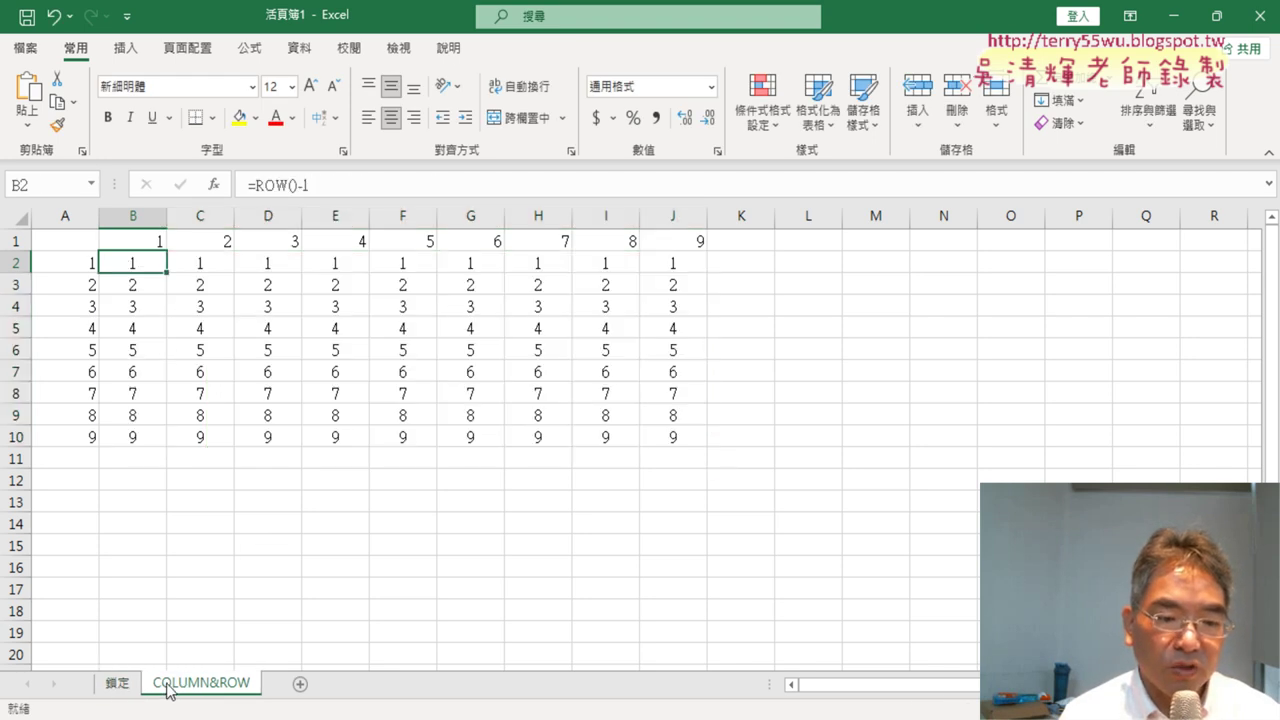
left_click(118, 686)
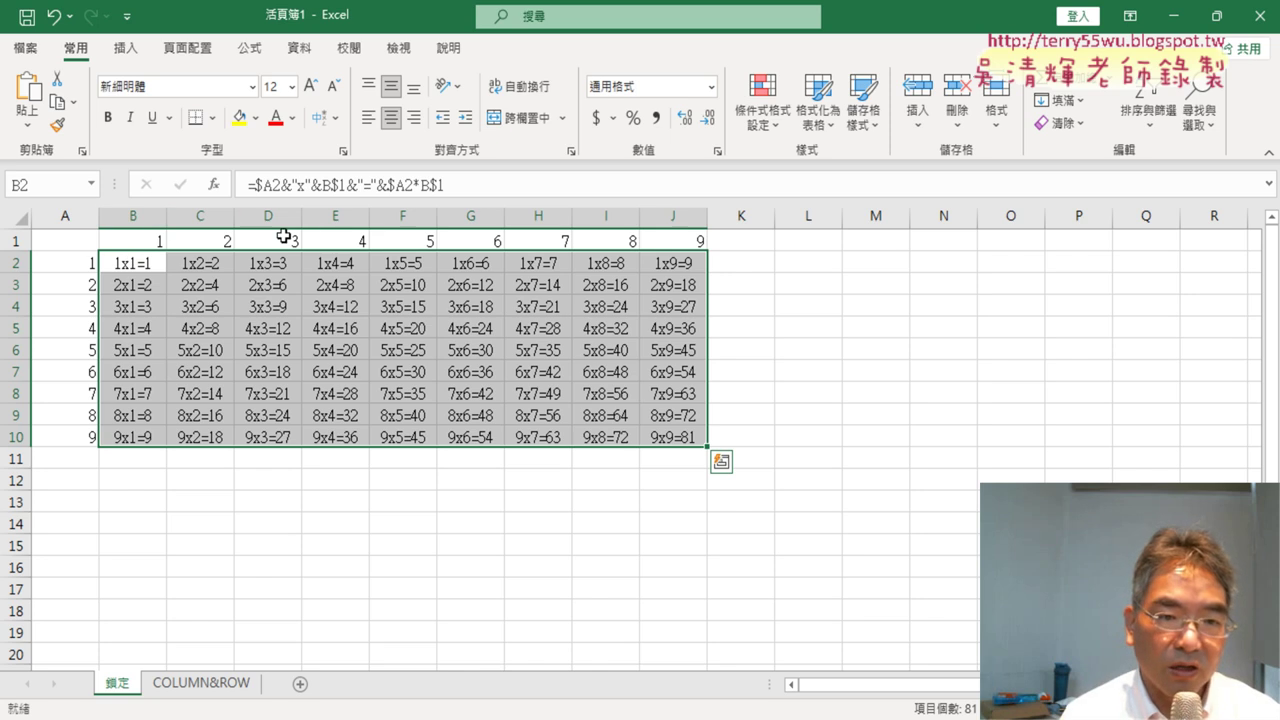
left_click(200, 683)
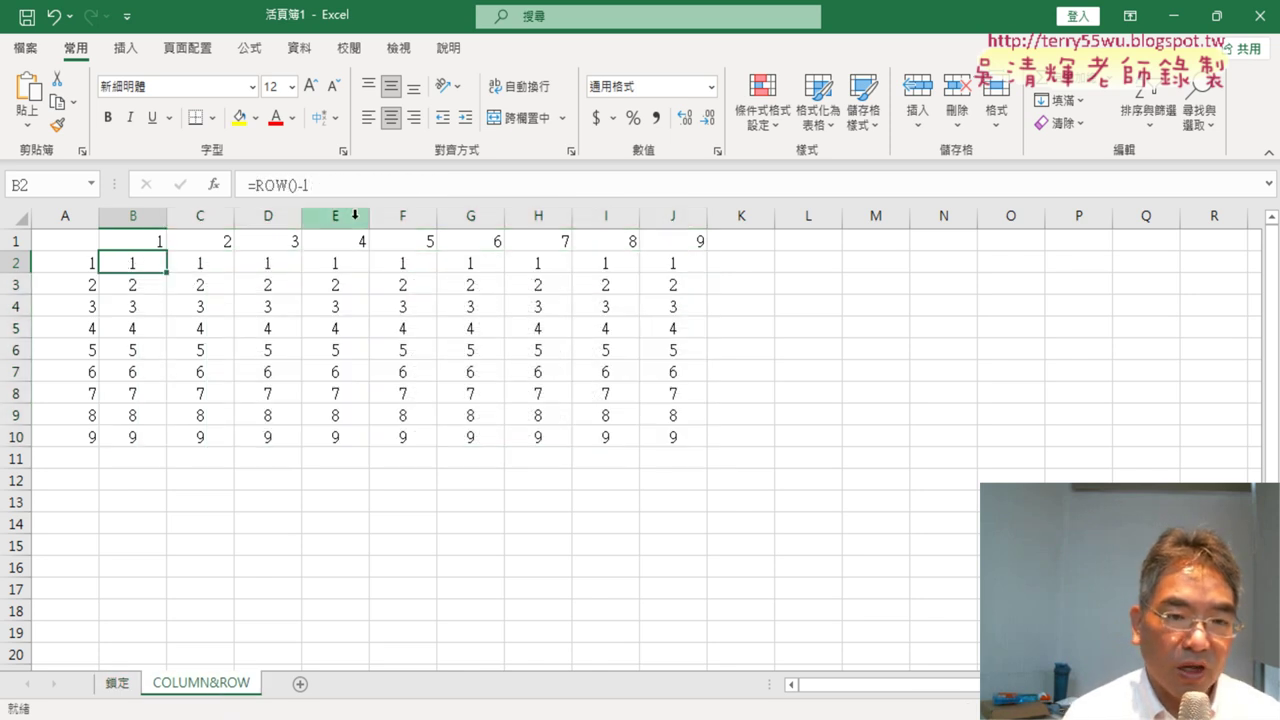
left_click(352, 190)
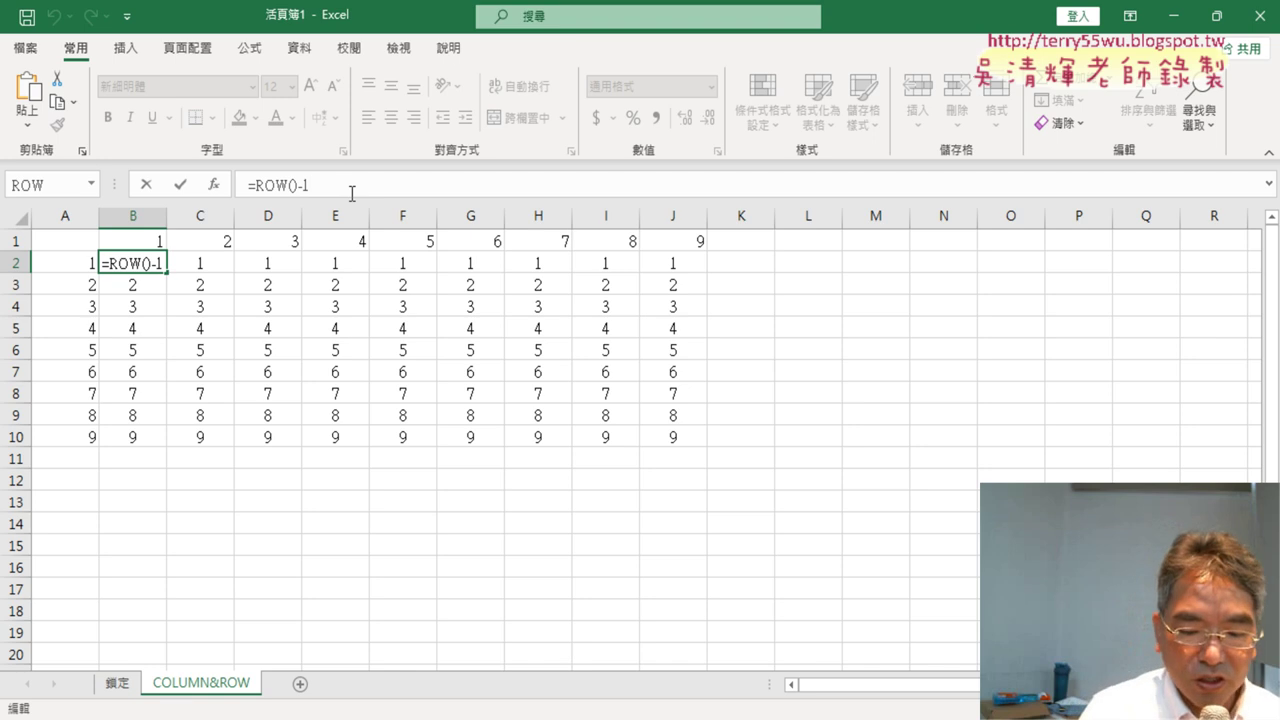
Step: Extend B2's formula with ROW()-1&"x"&COLUMN()-1 so it shows the label 1x1
type("&\"x")
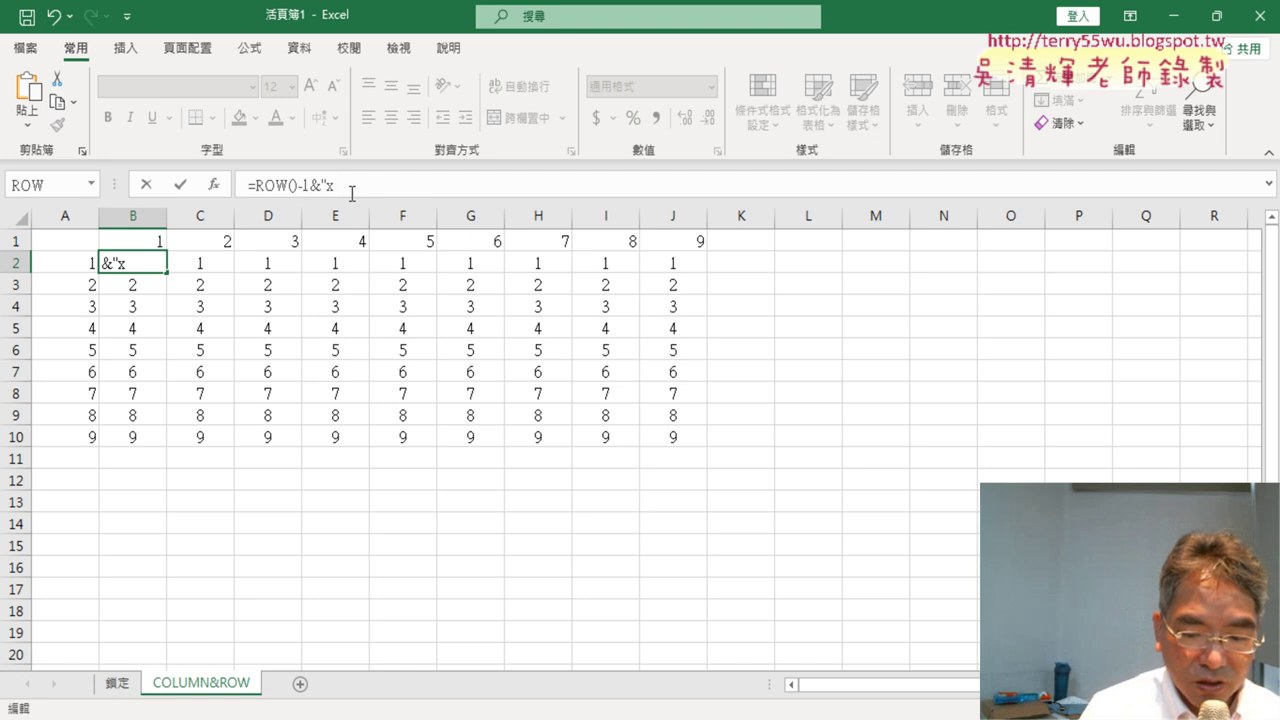
type("\"&")
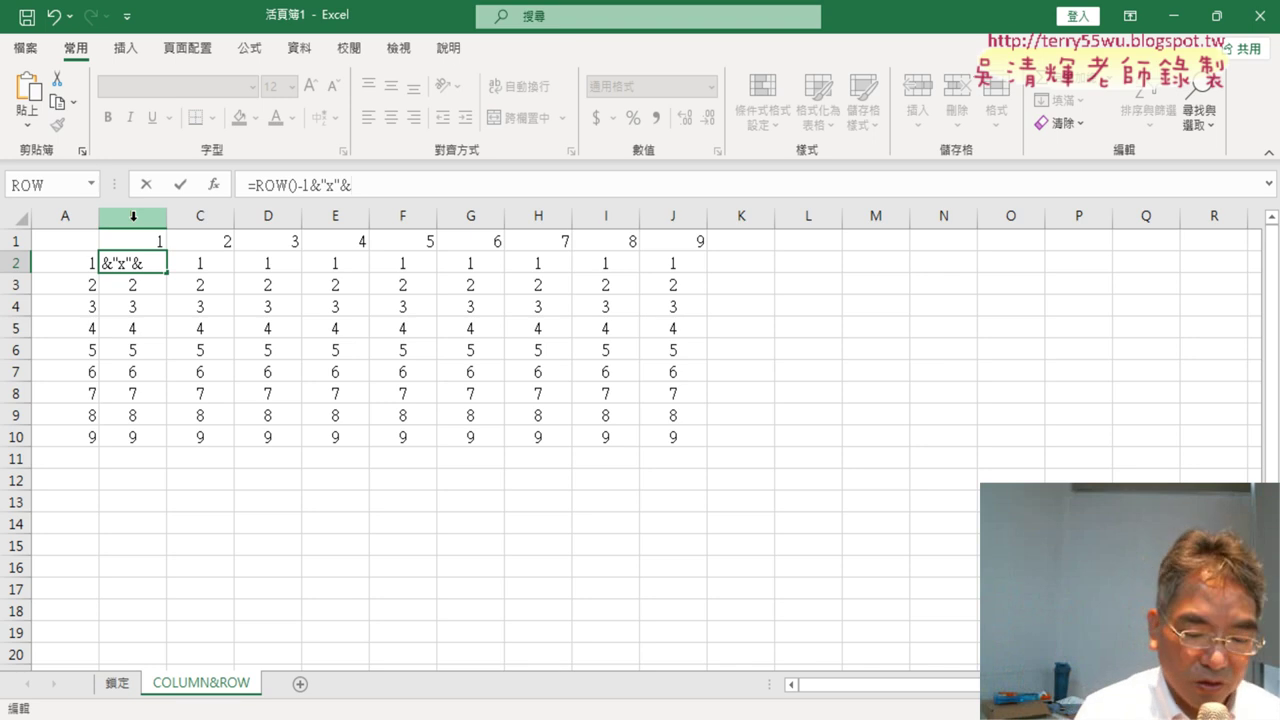
type("c")
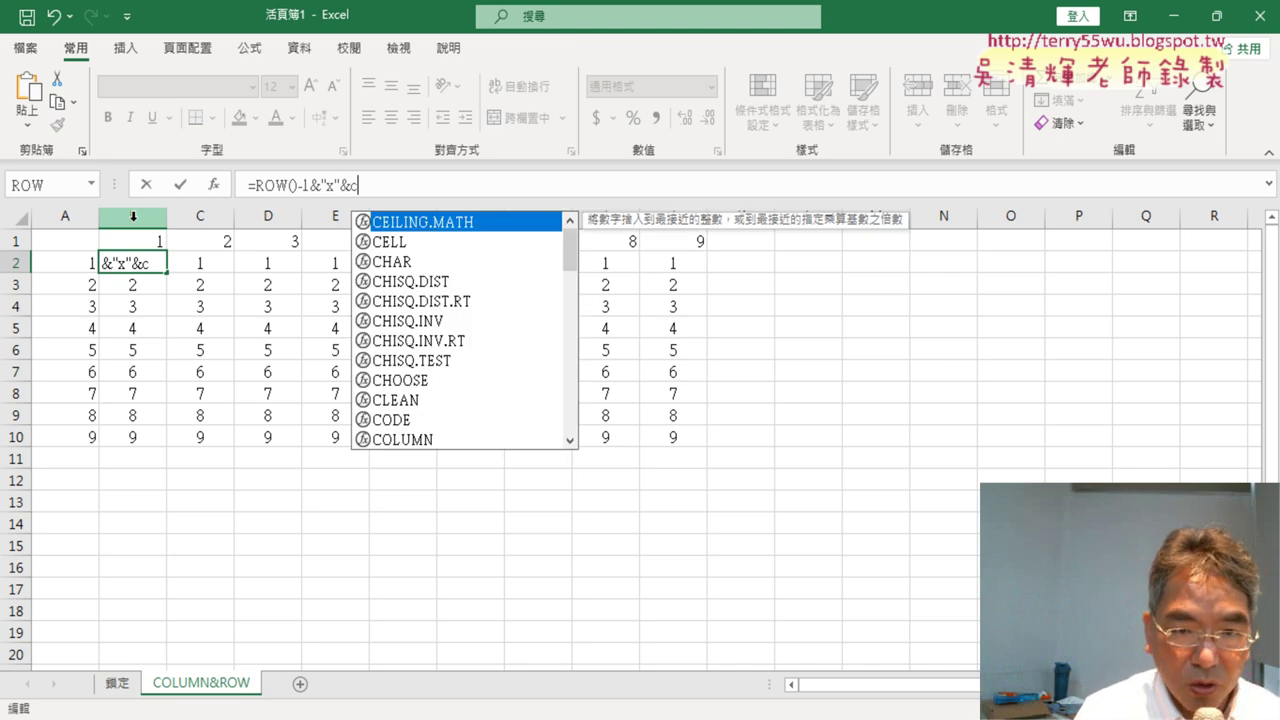
type("o")
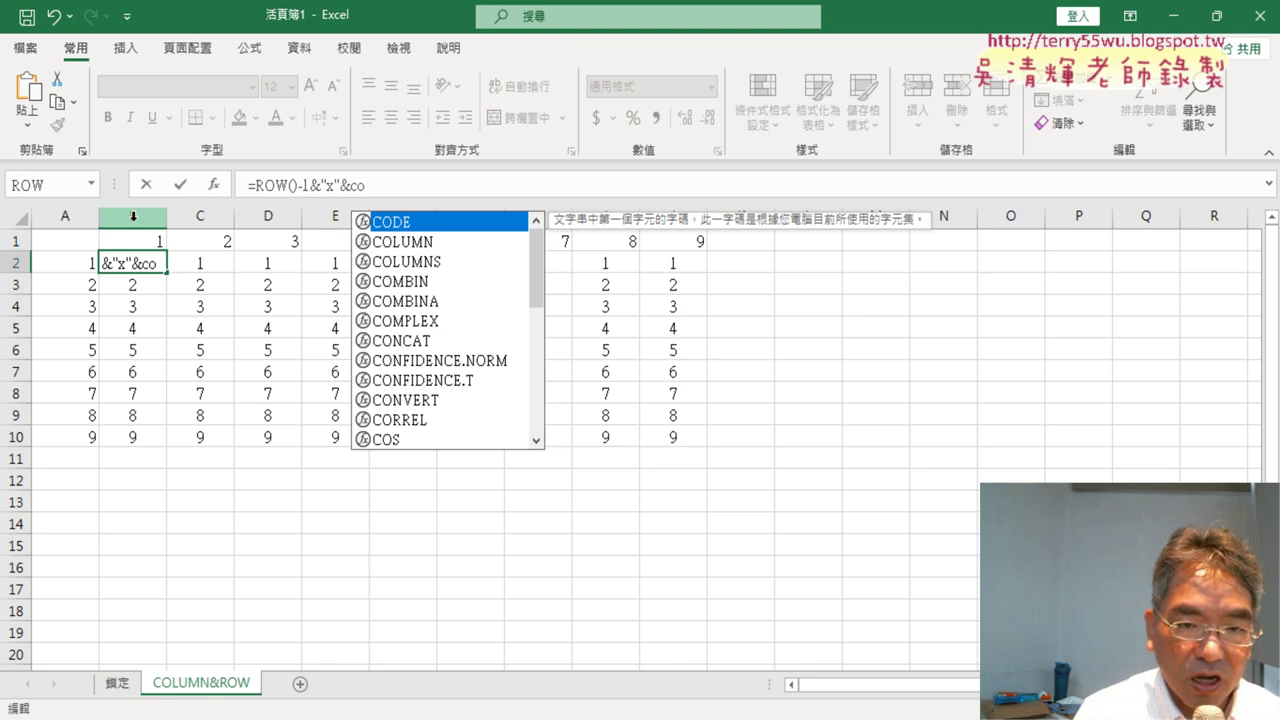
type("l")
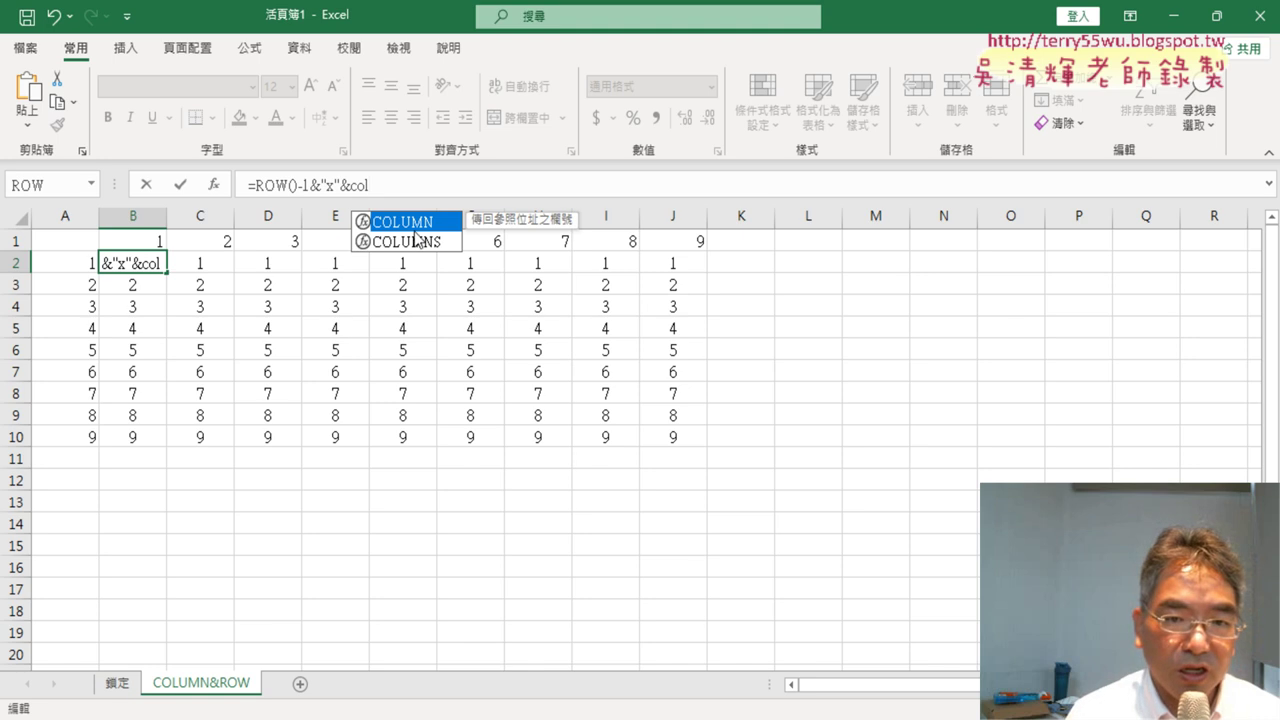
double_click(425, 224)
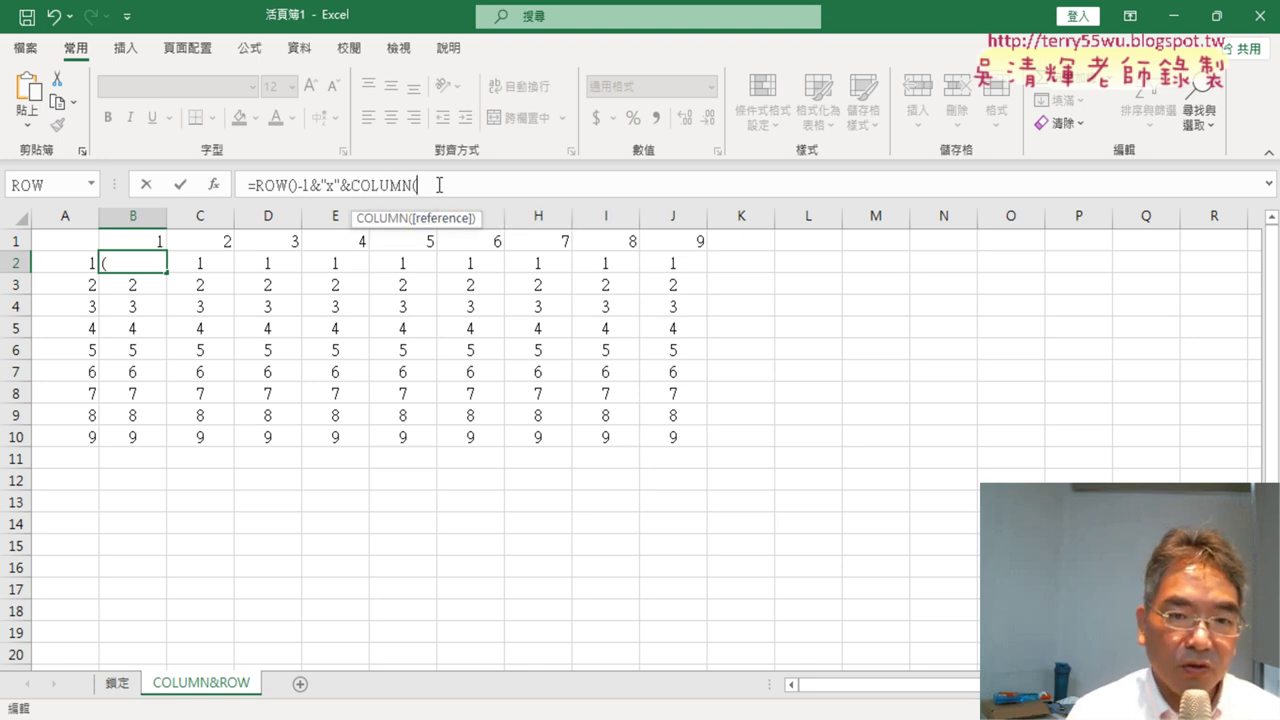
type(")-")
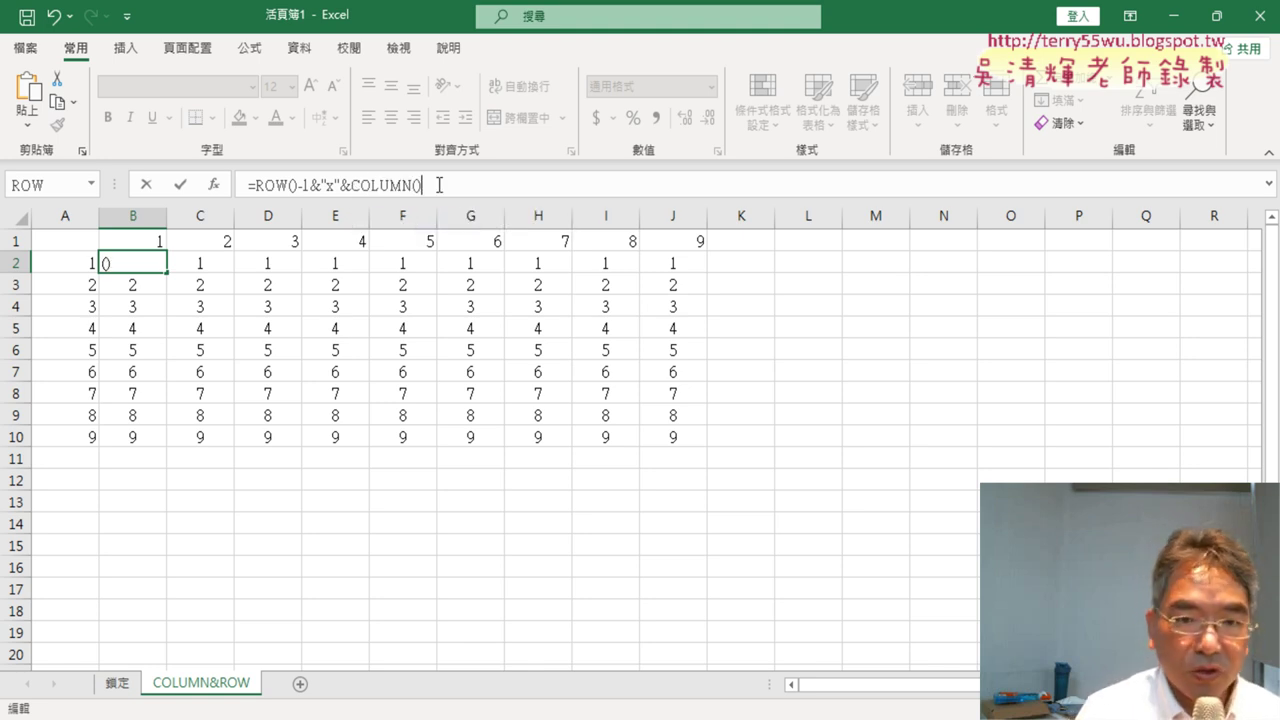
type("1")
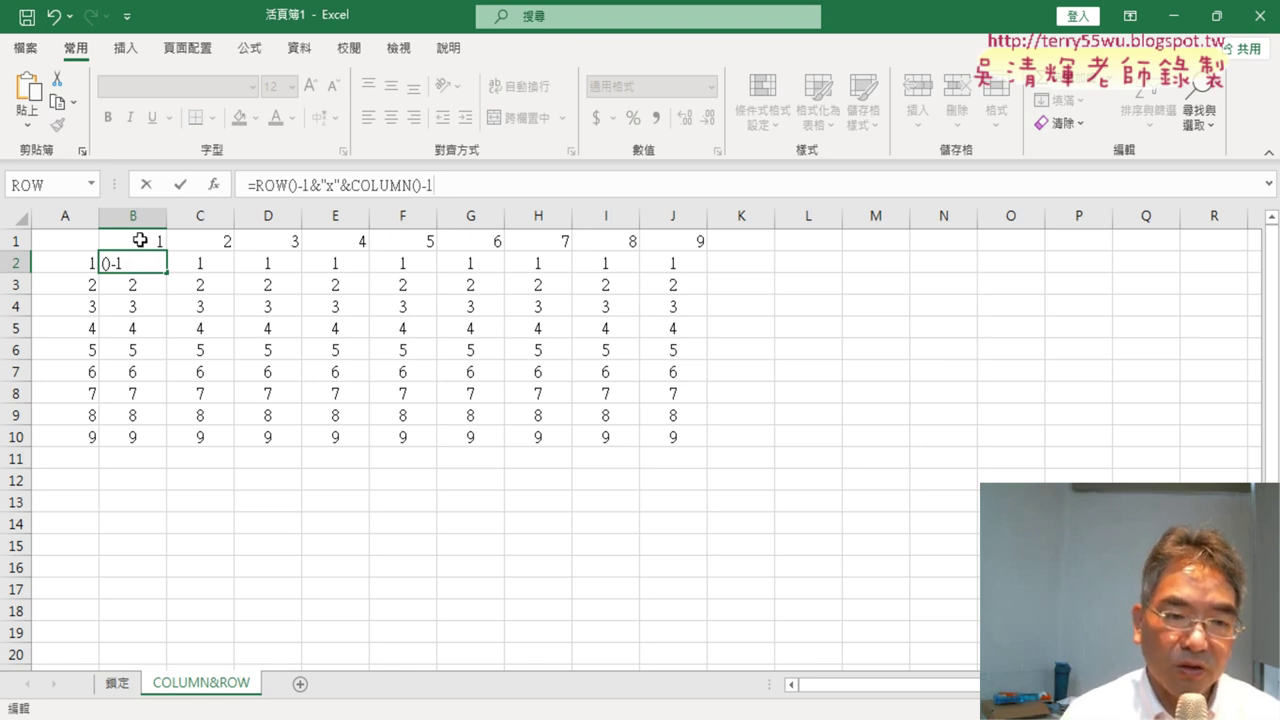
left_click(181, 186)
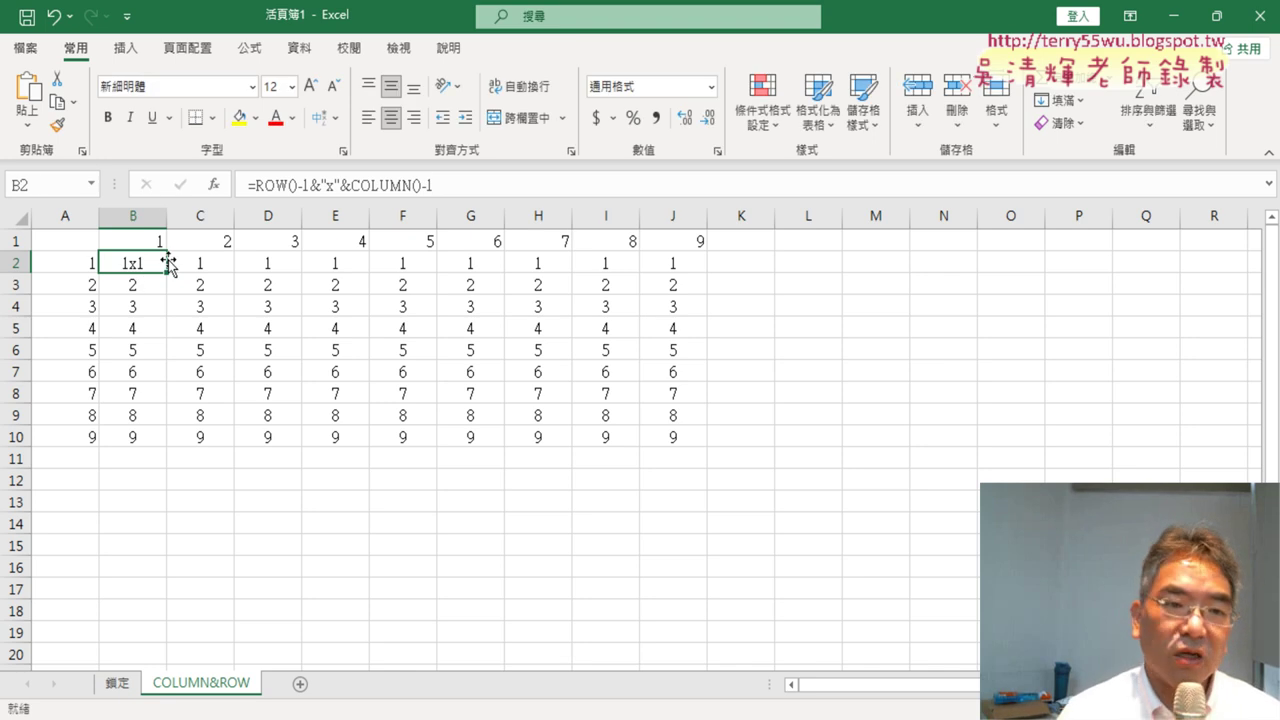
Step: Append &"="& and the product ROW()-1*COLUMN()-1 to the B2 formula
left_click(530, 178)
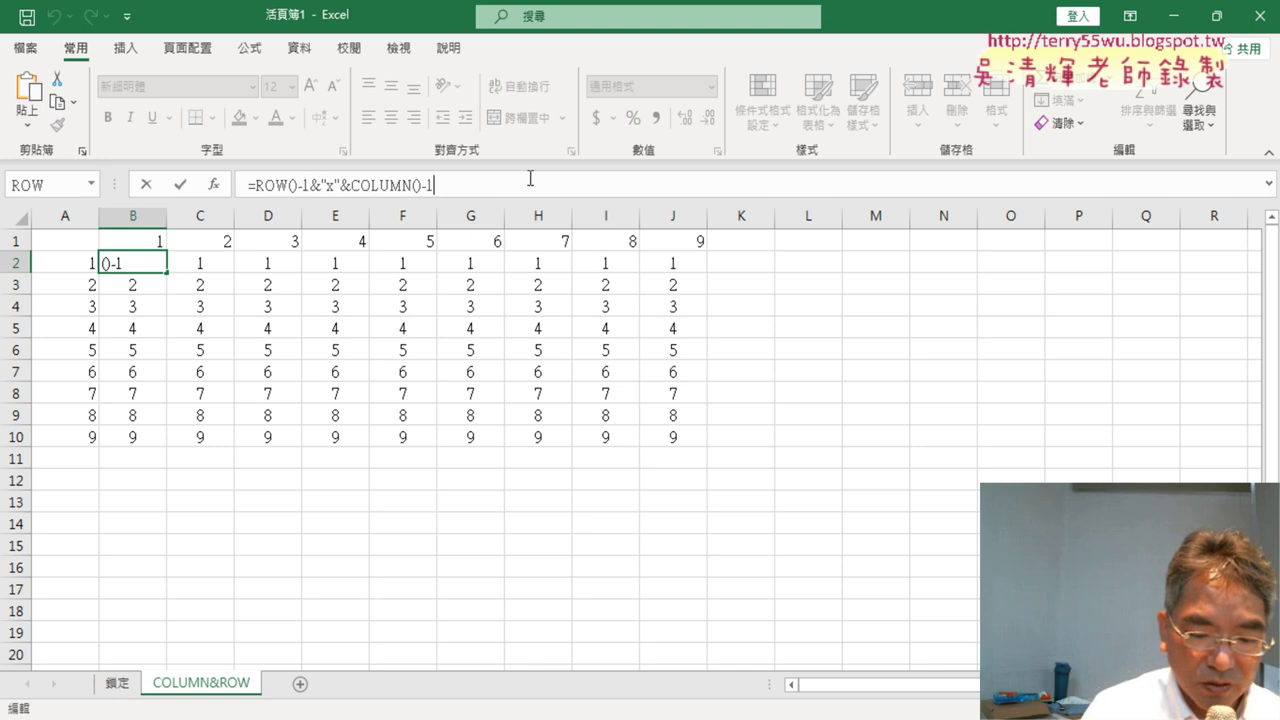
type("&")
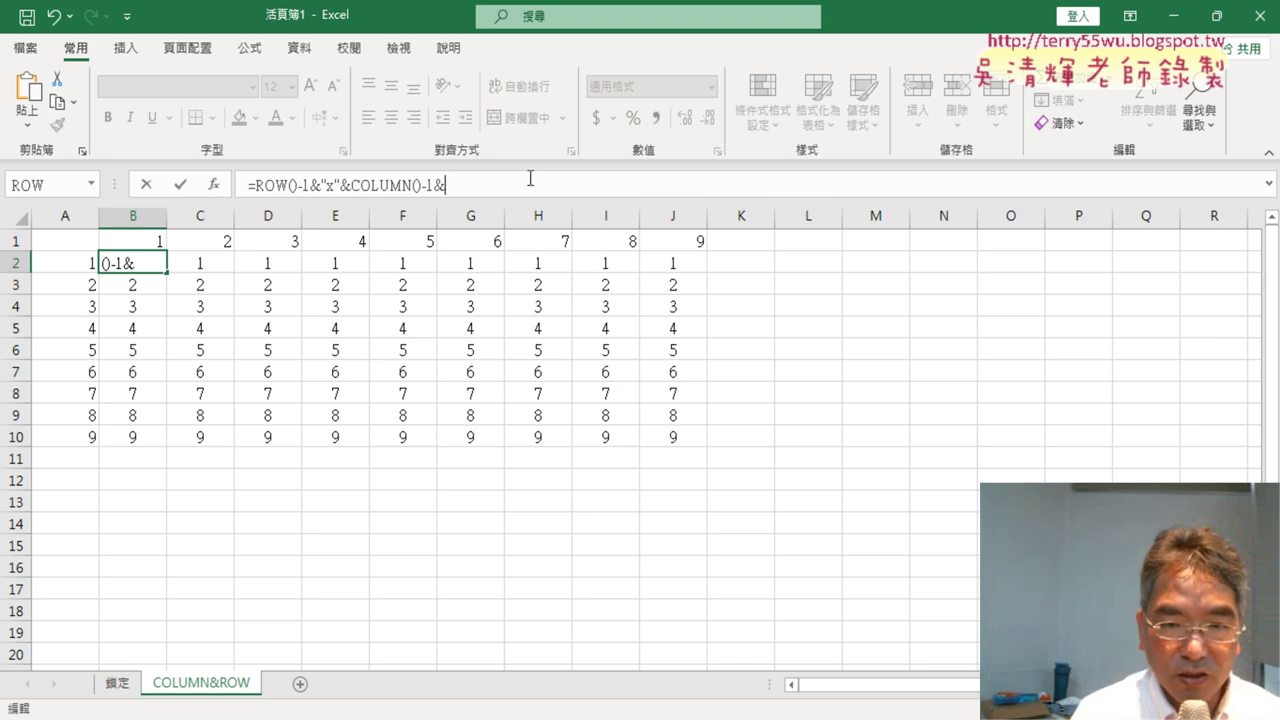
type("\"=")
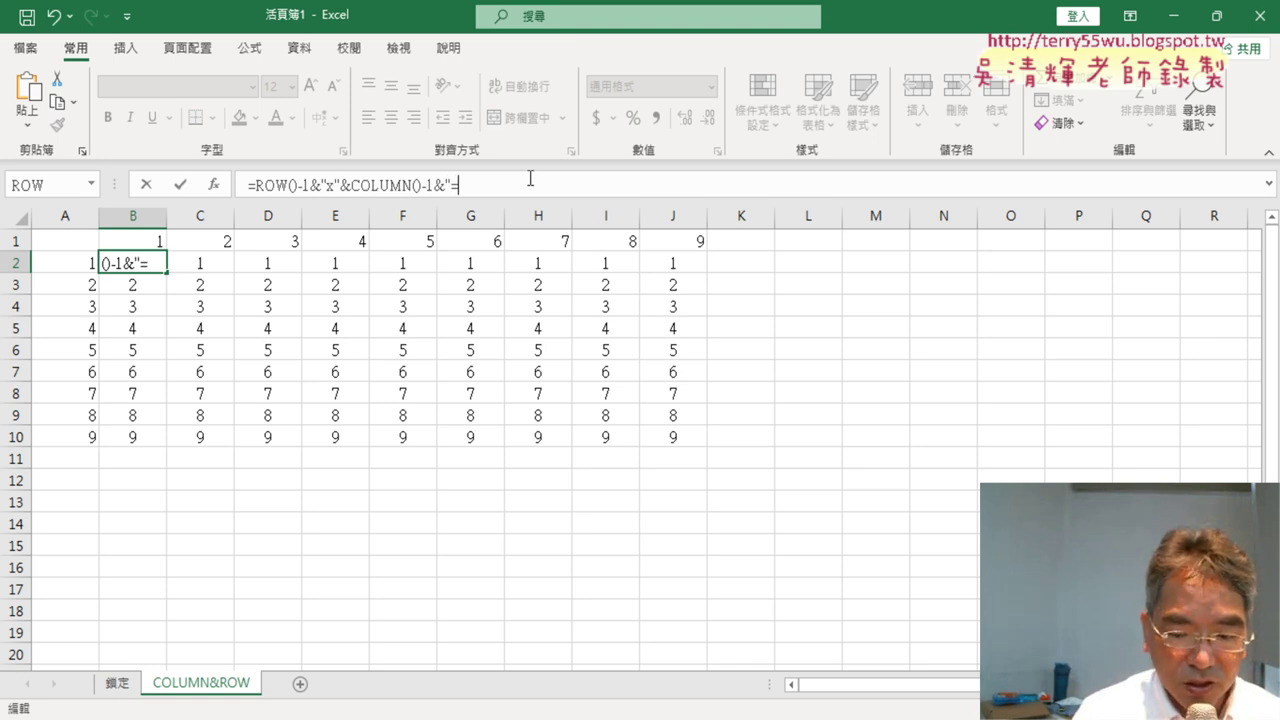
type("\"")
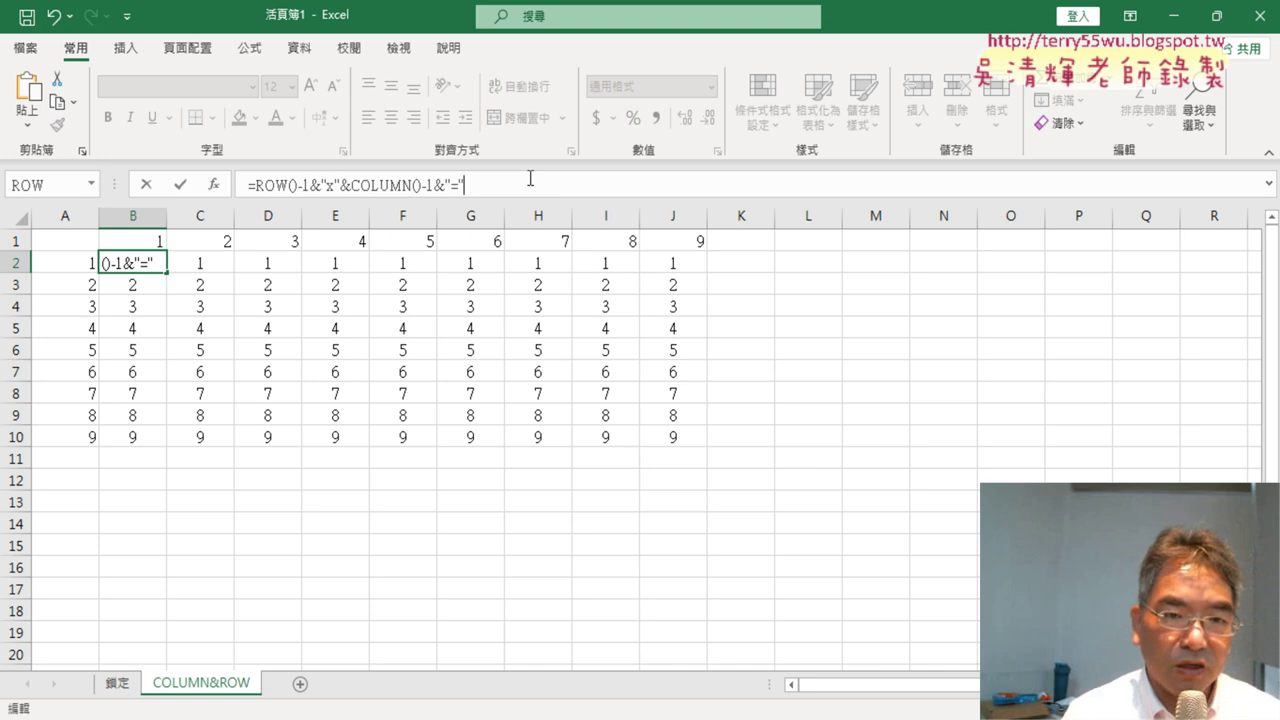
left_click_drag(258, 185, 420, 185)
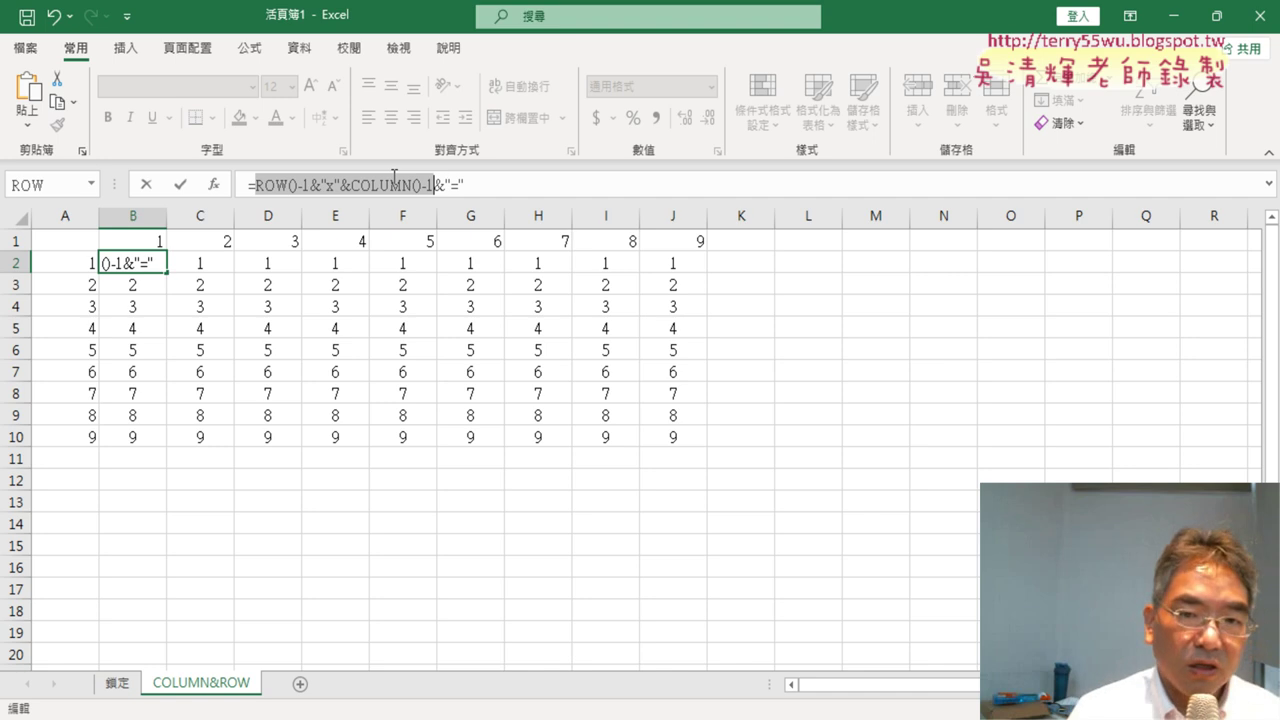
left_click(501, 187)
type("&")
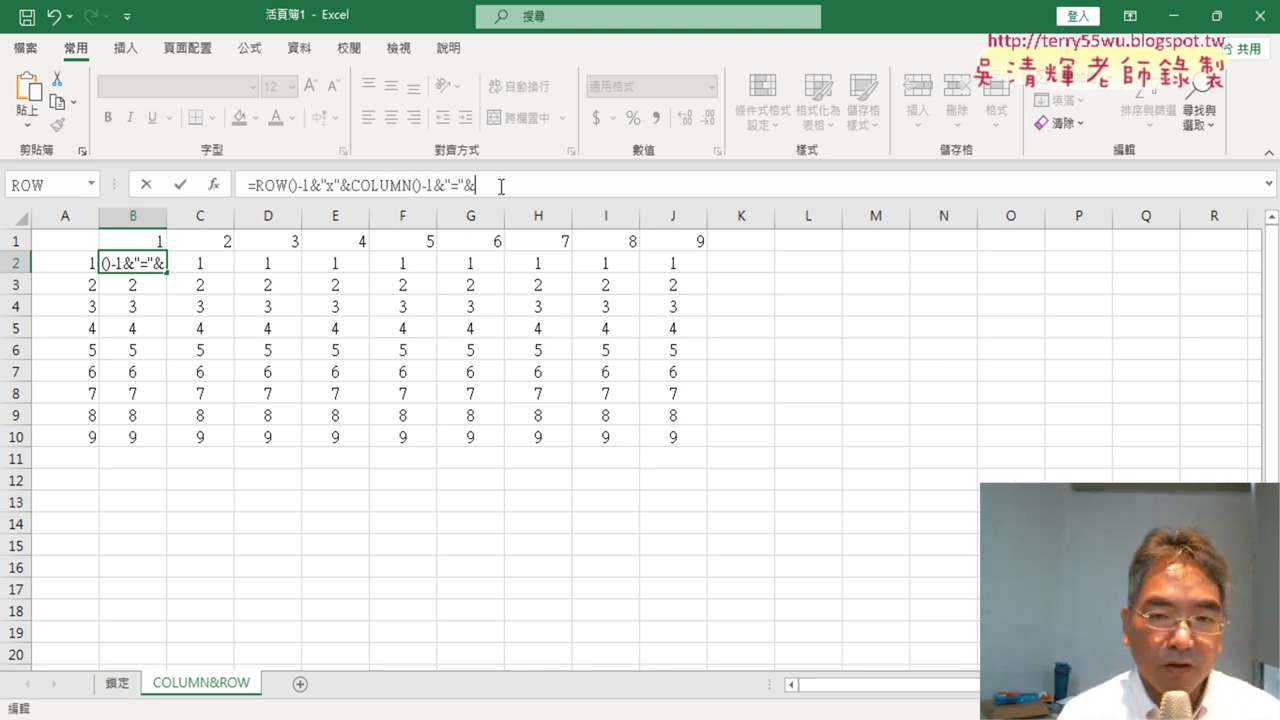
type("ROW()-1&\"x\"&COLUMN()-1")
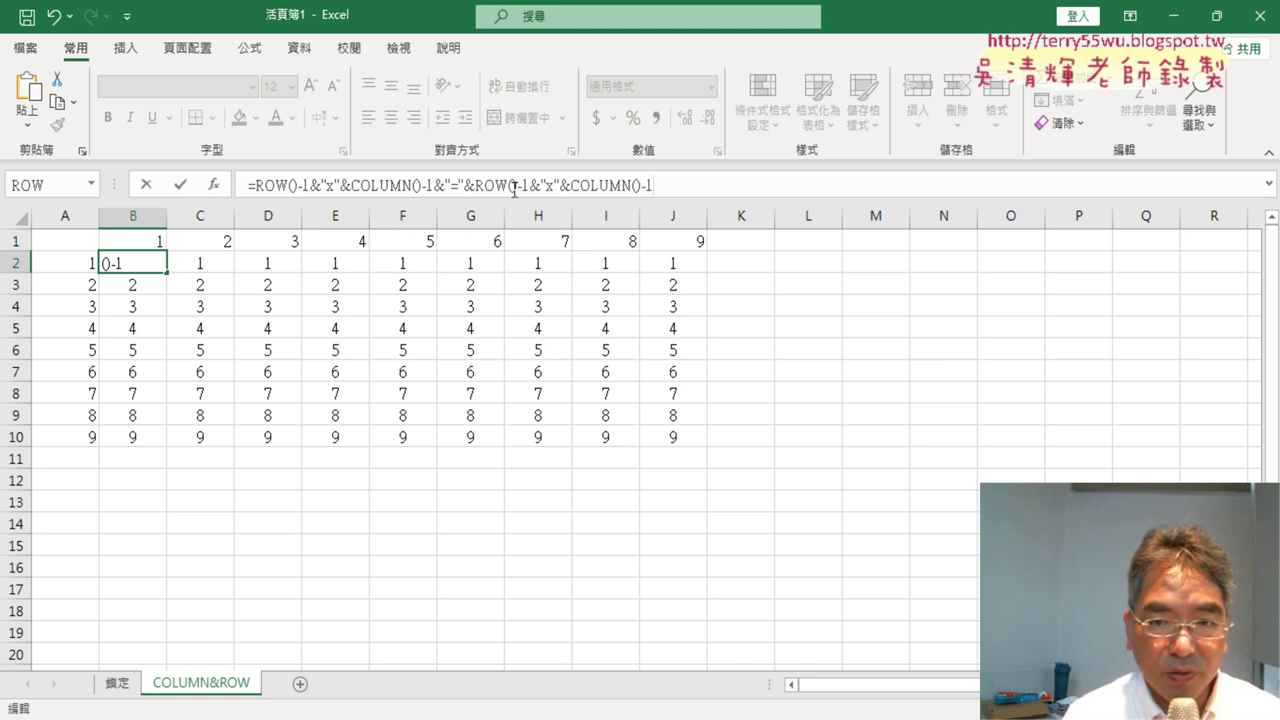
left_click_drag(528, 187, 570, 186)
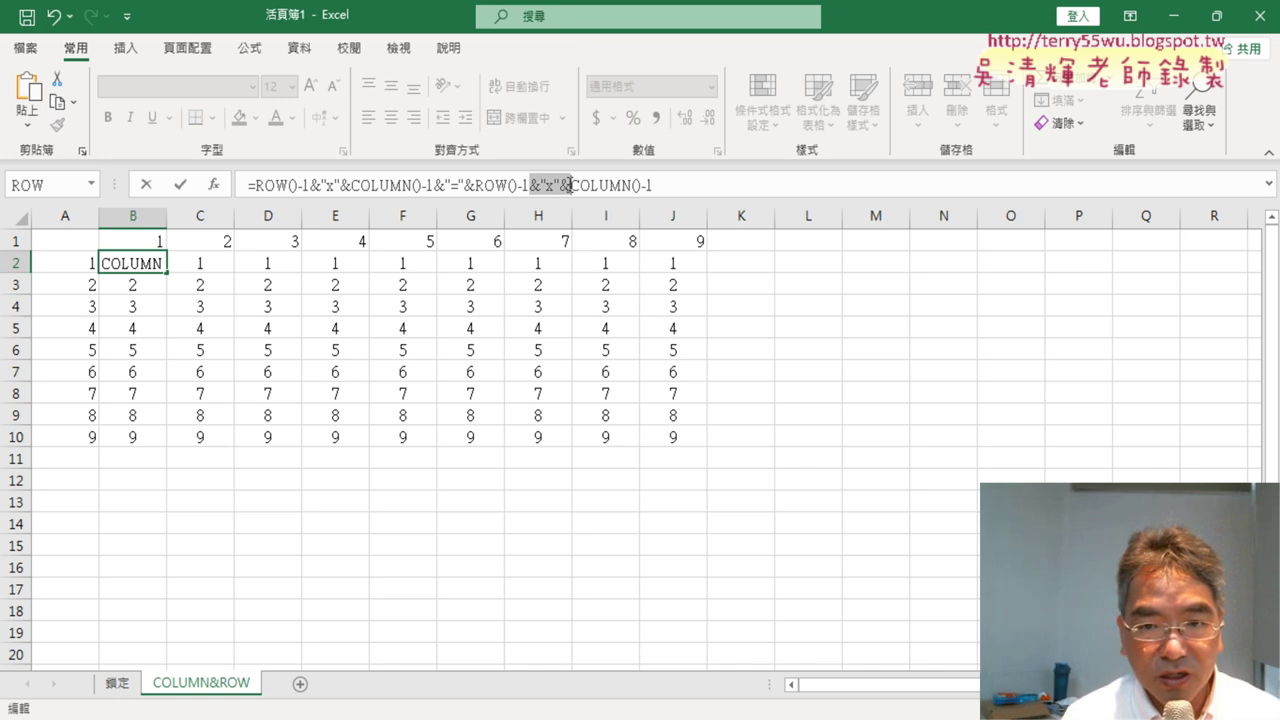
type("*")
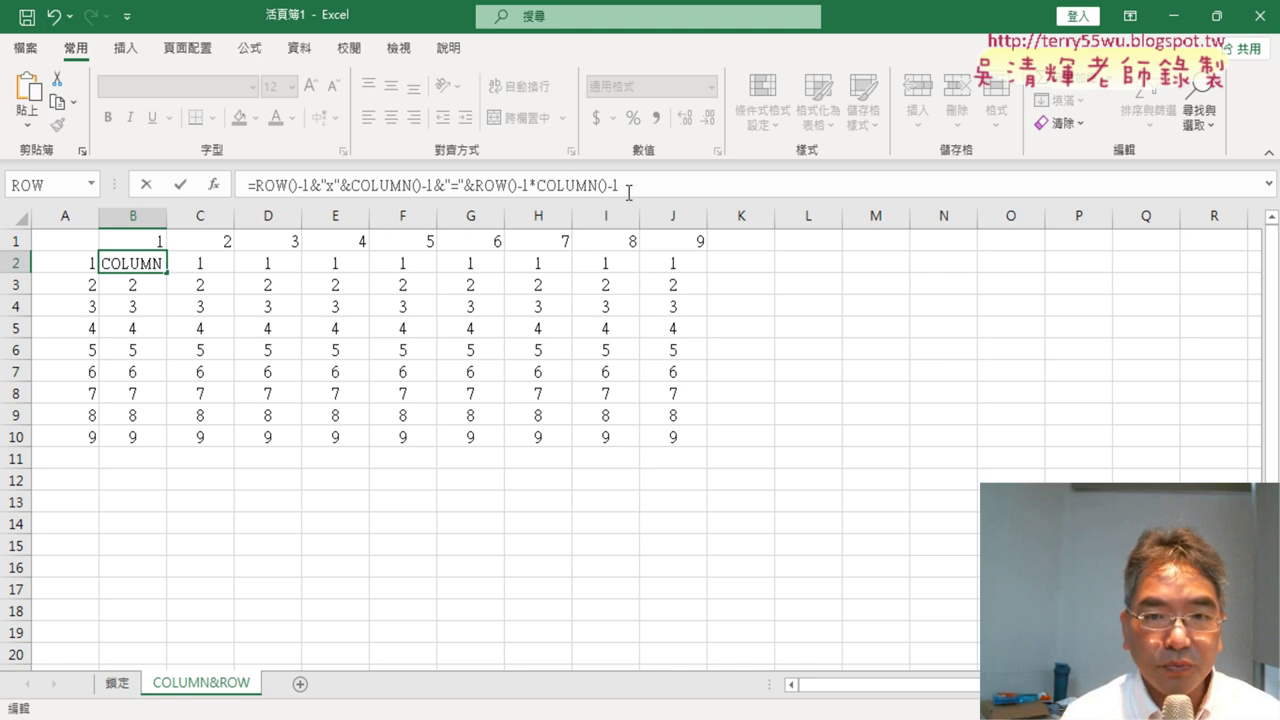
left_click(180, 184)
Step: Fill the B2 formula across B2:J10 and start parenthesizing the ROW()-1 factor in the product
mouse_move(169, 275)
left_mouse_down()
mouse_move(168, 450)
mouse_move(703, 450)
left_mouse_up()
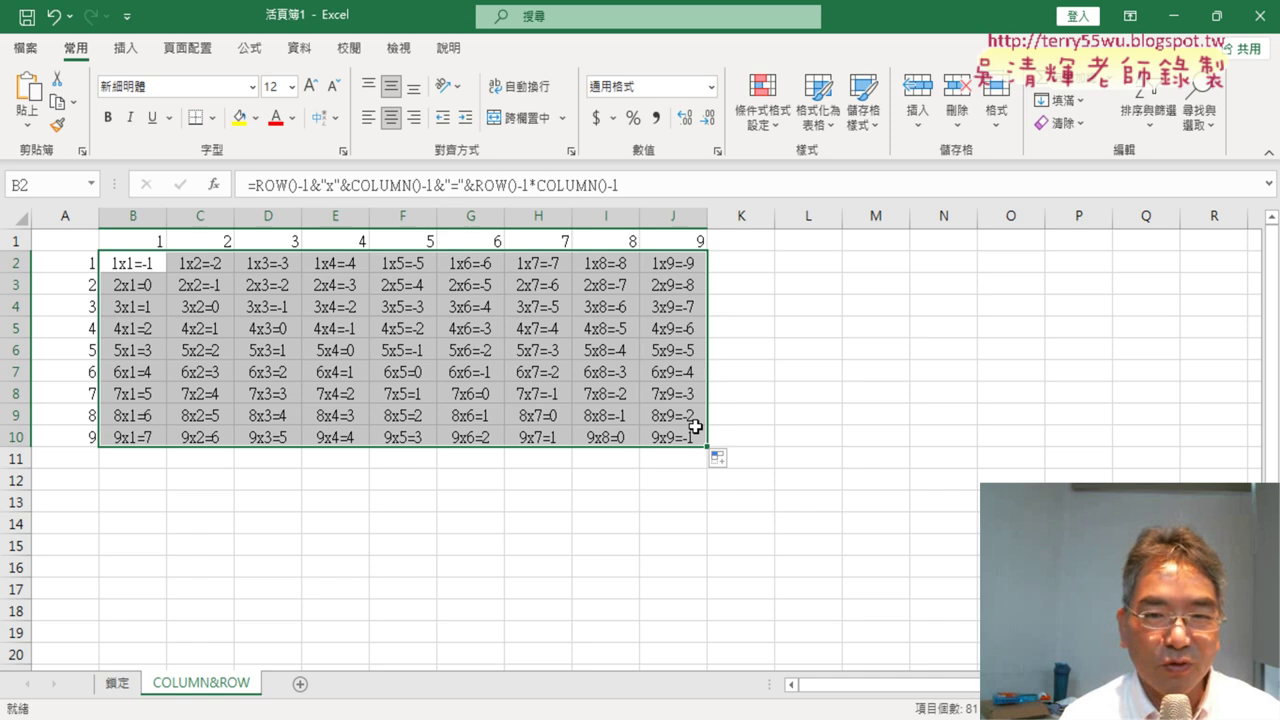
left_click(527, 185)
left_click(535, 184)
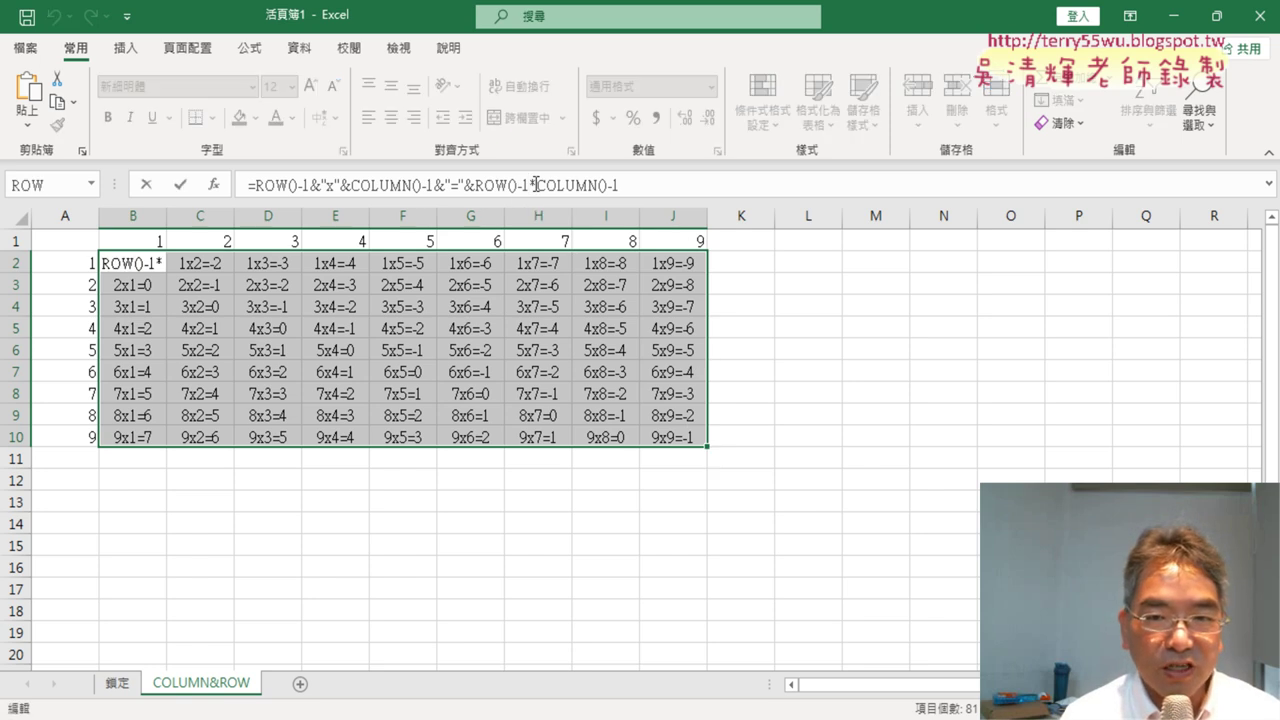
left_click(531, 185)
left_click(530, 185)
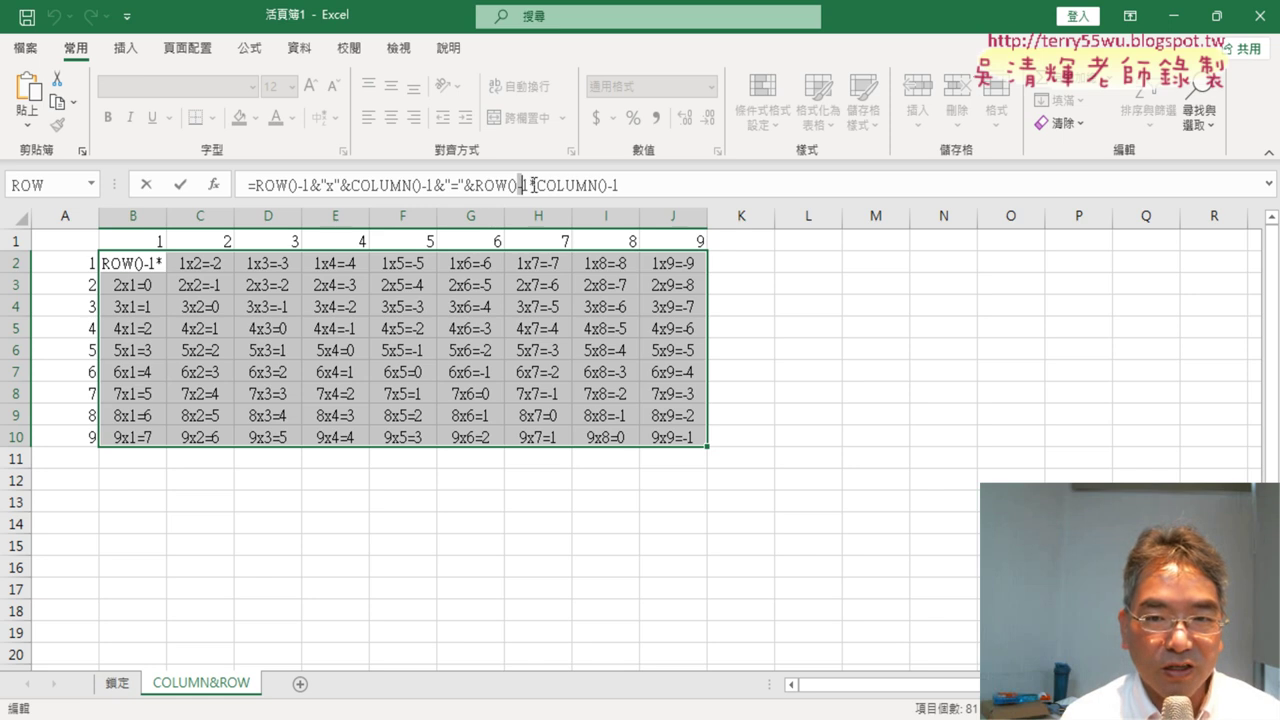
left_click(531, 185)
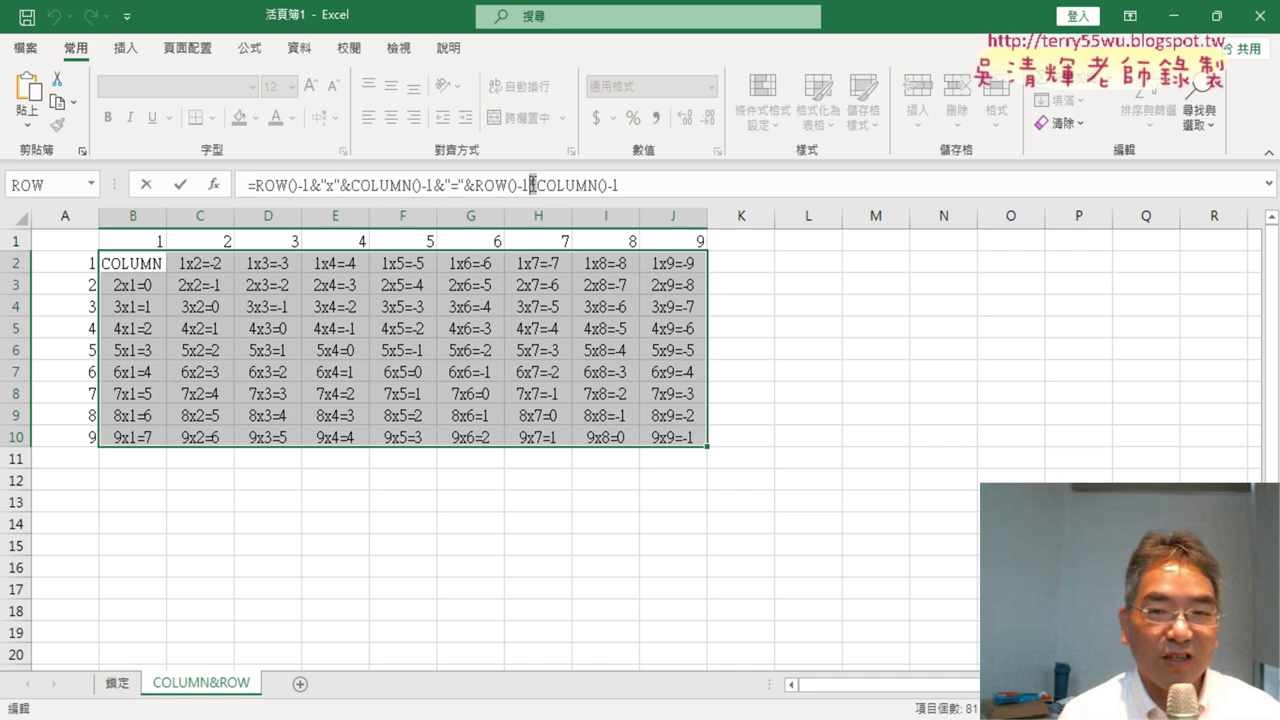
left_click(476, 185)
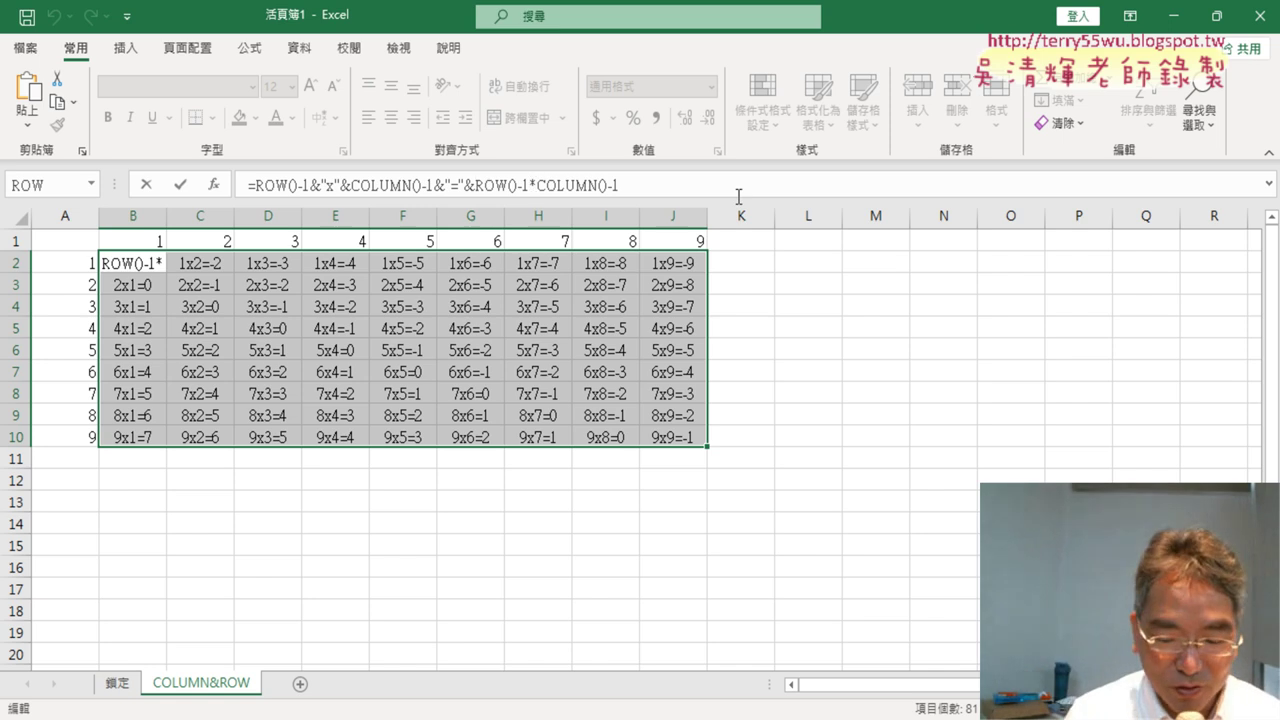
type("(")
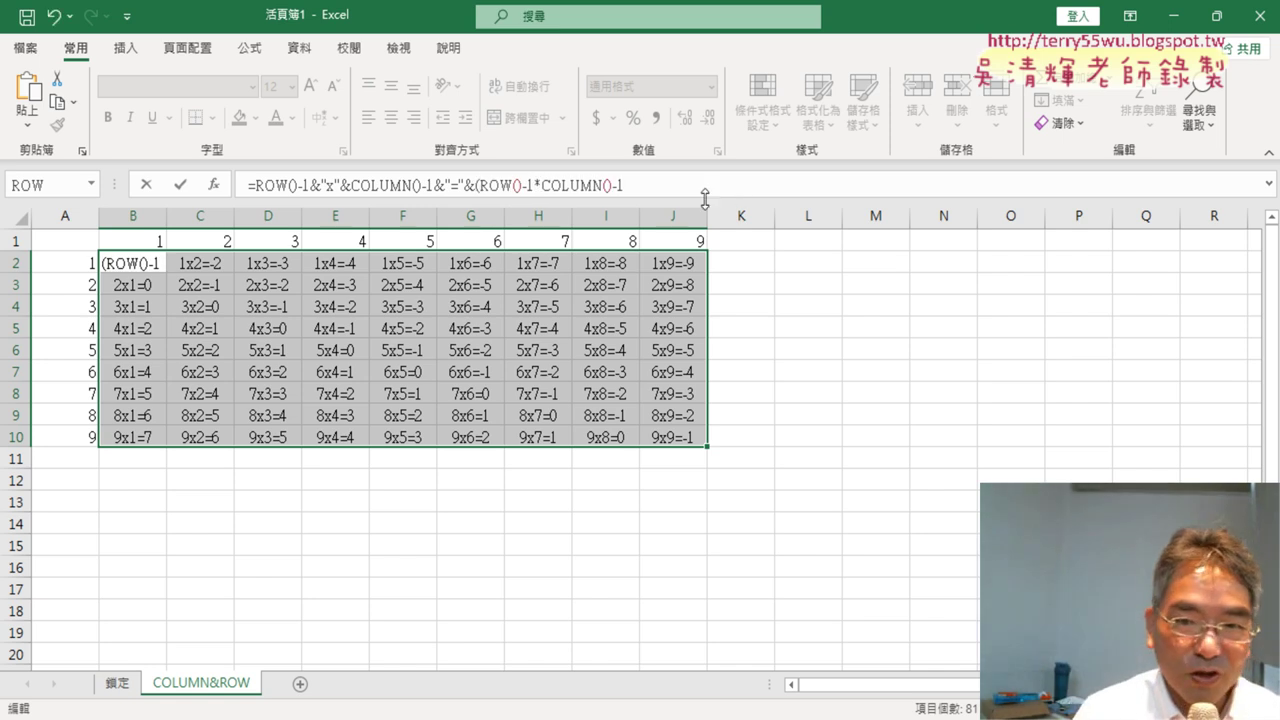
type(")")
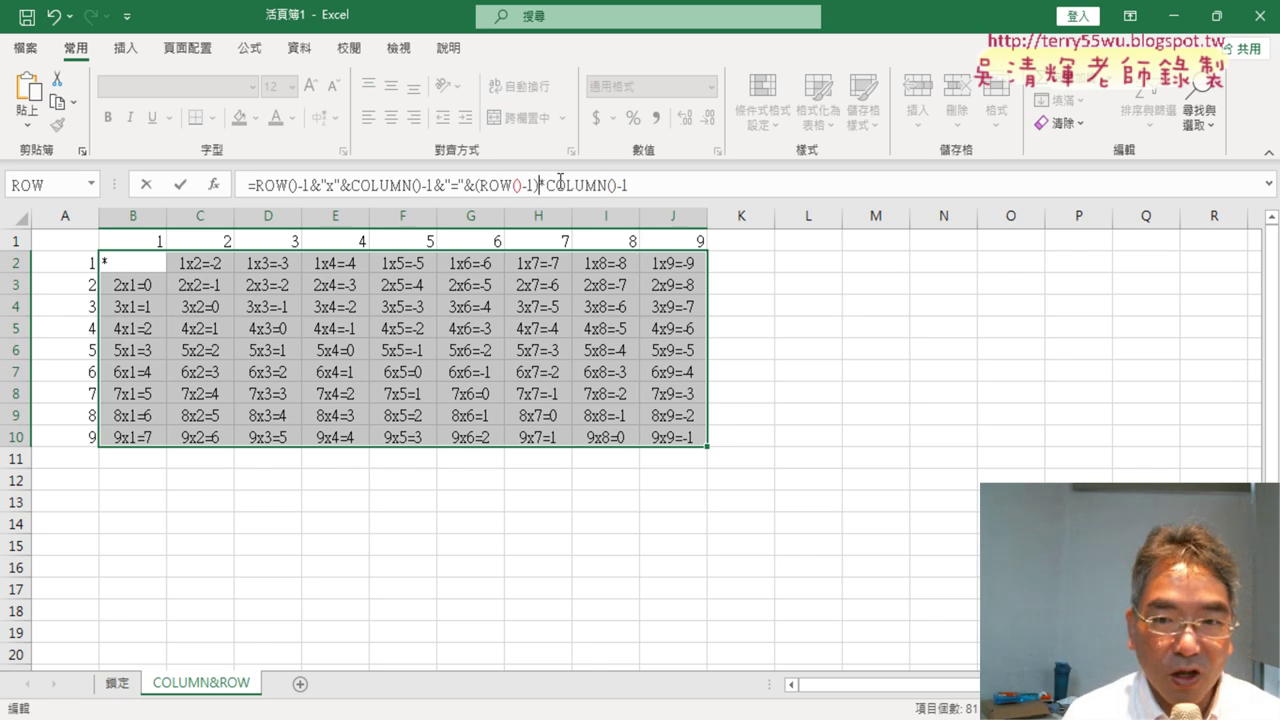
Step: Wrap COLUMN()-1 in parentheses and refill B2:J10 so it reads 1x1=1 through 9x9=81
left_click(547, 185)
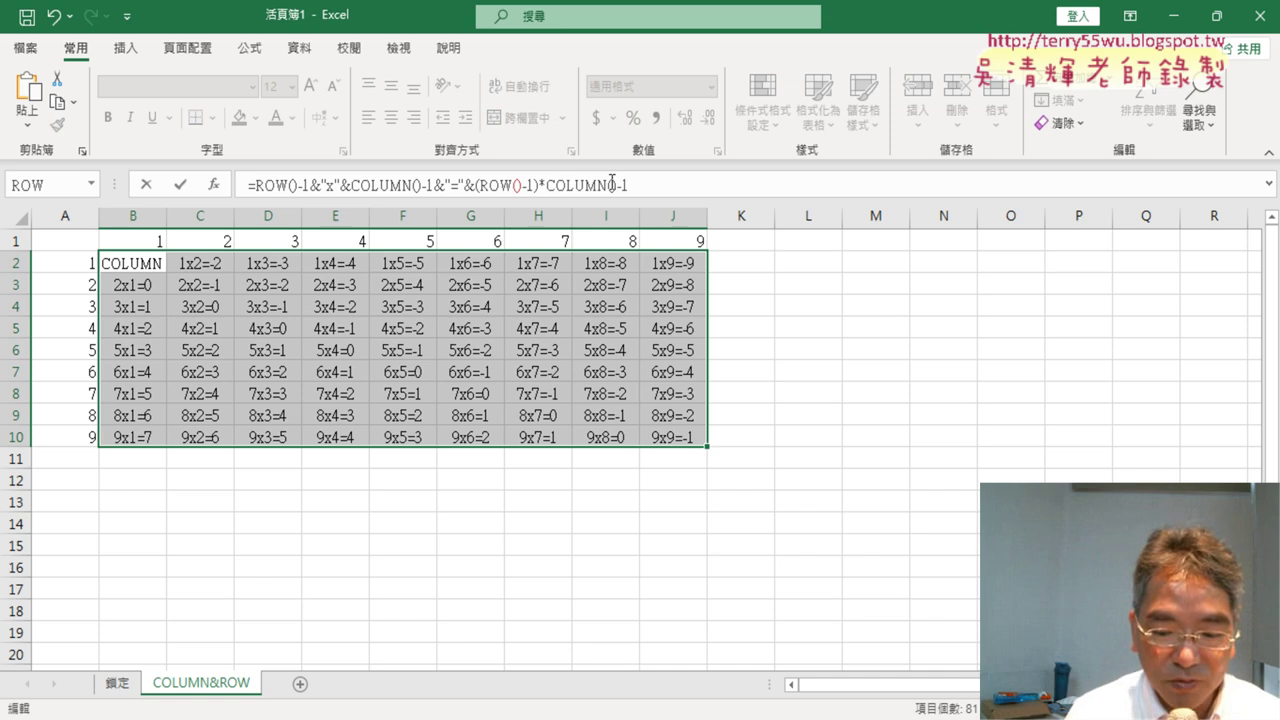
type("(")
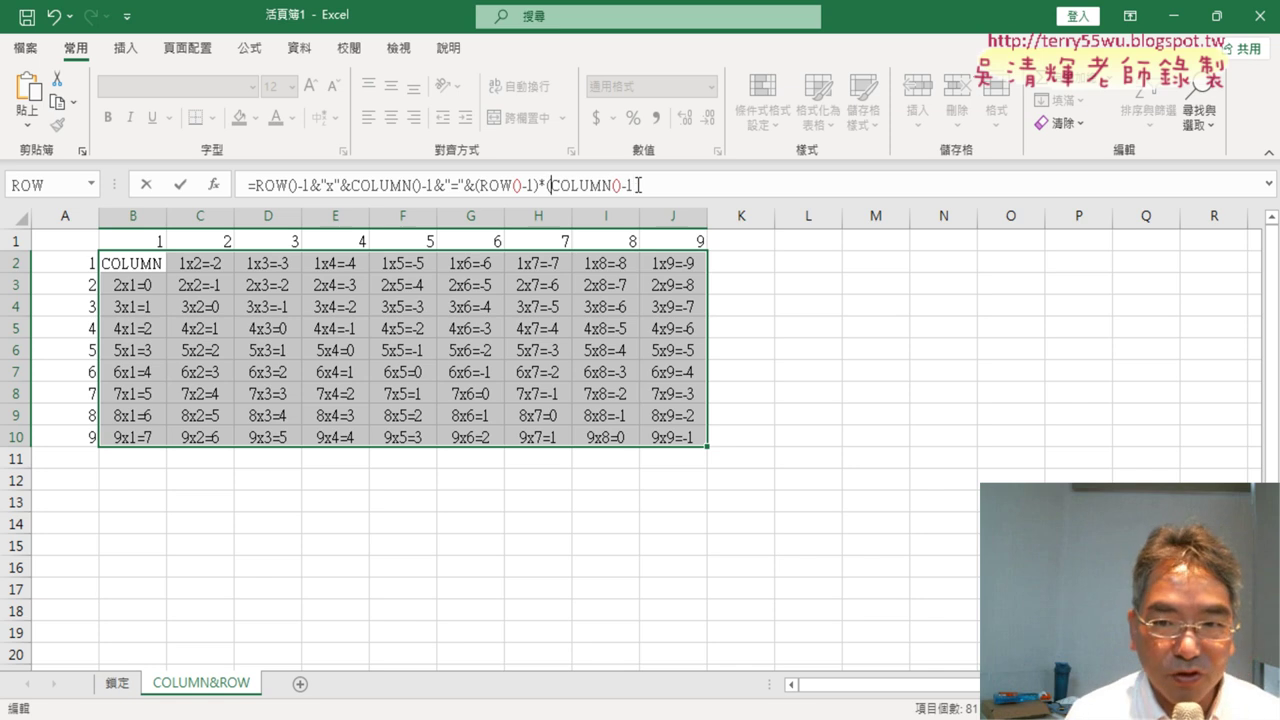
left_click(638, 185)
type(")")
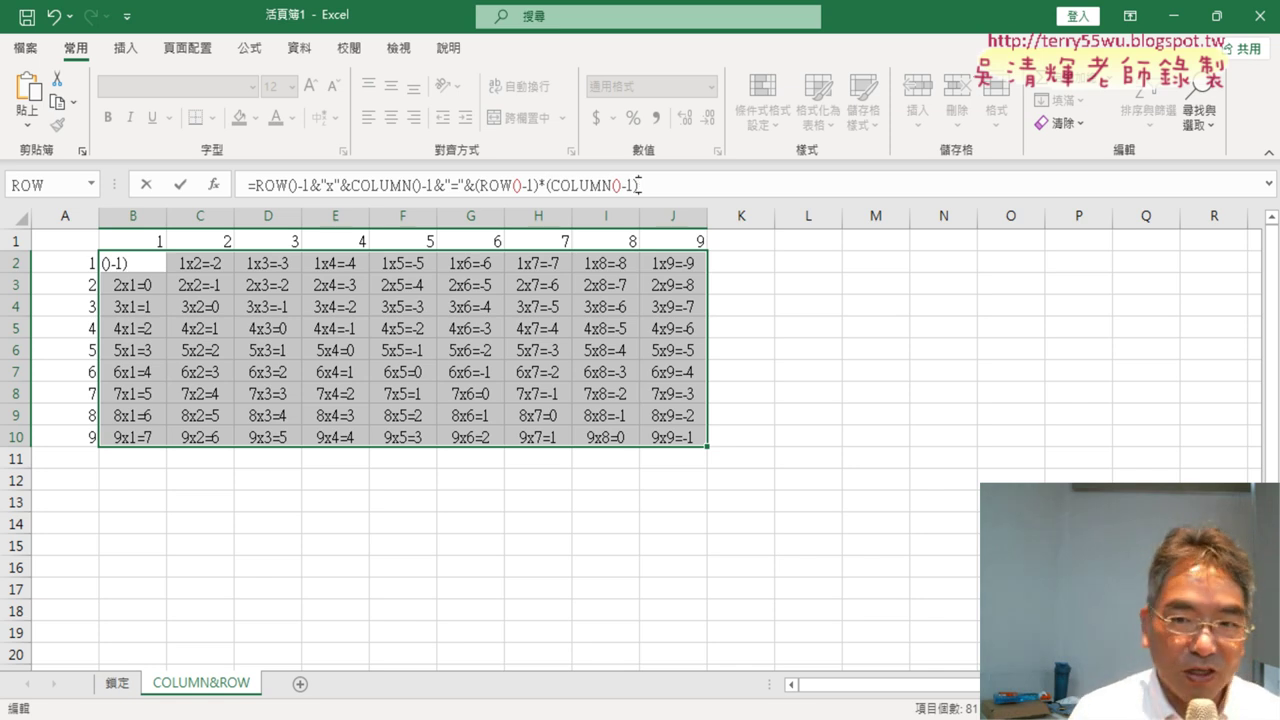
left_click(180, 185)
left_click(153, 266)
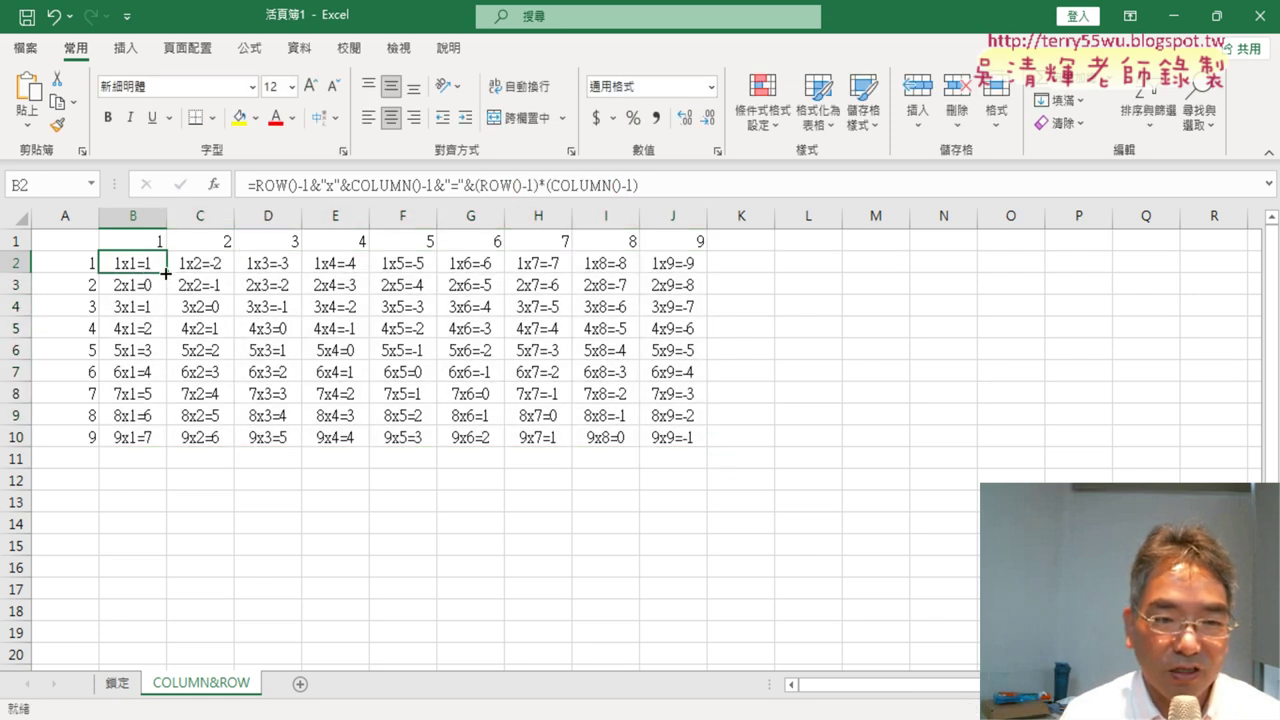
mouse_move(167, 273)
left_mouse_down()
mouse_move(171, 446)
mouse_move(706, 448)
left_mouse_up()
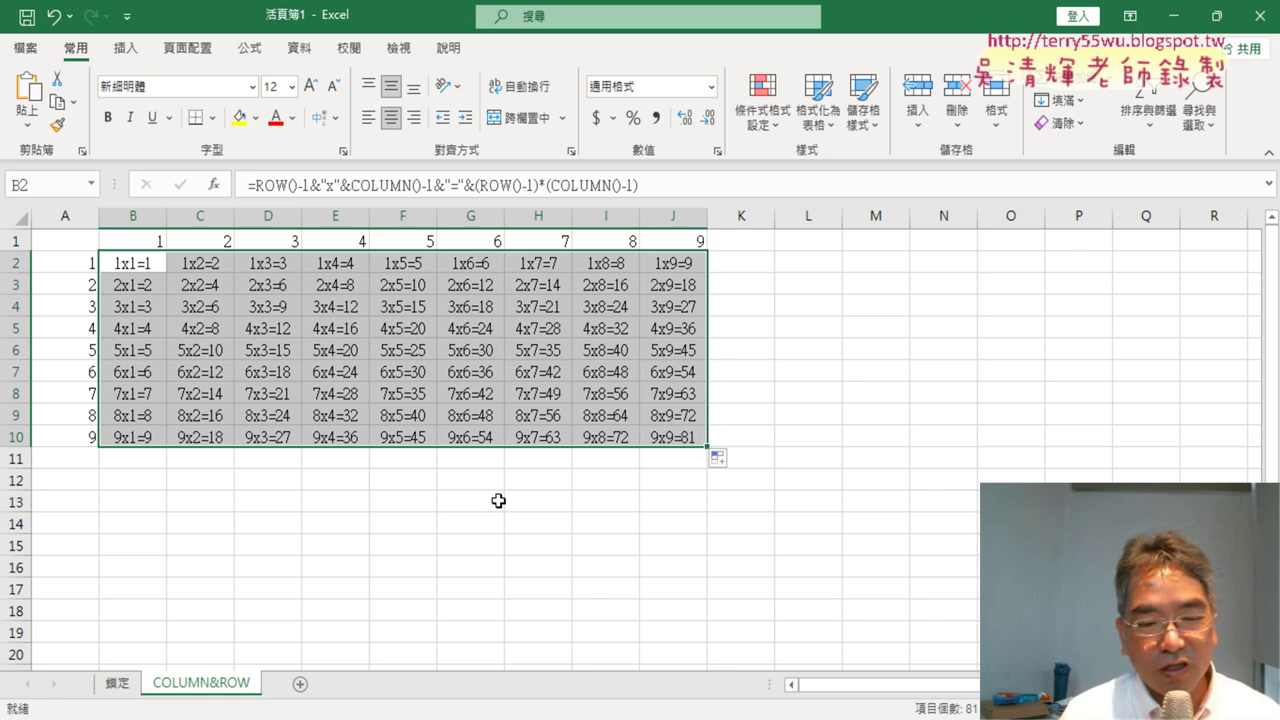
Step: Compare B2's formula against the 鎖定 sheet, then Ctrl-drag the tab to create COLUMN&ROW (2)
left_click(110, 685)
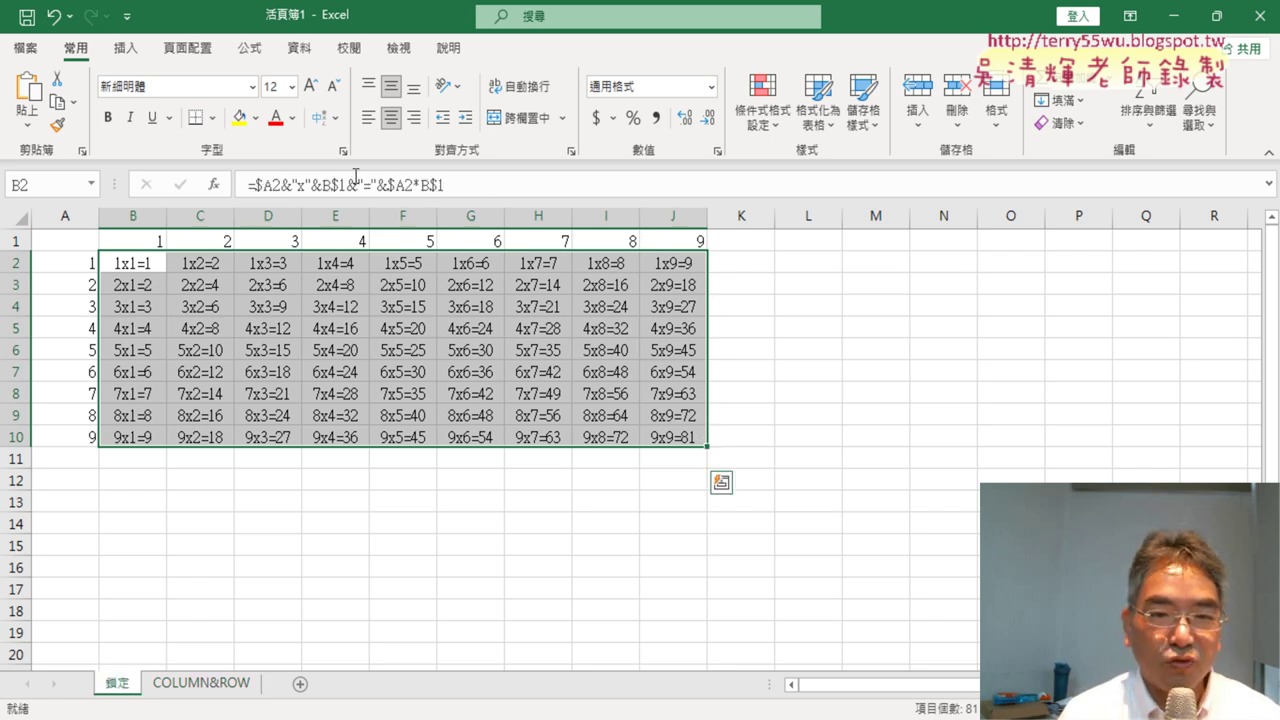
left_click(148, 262)
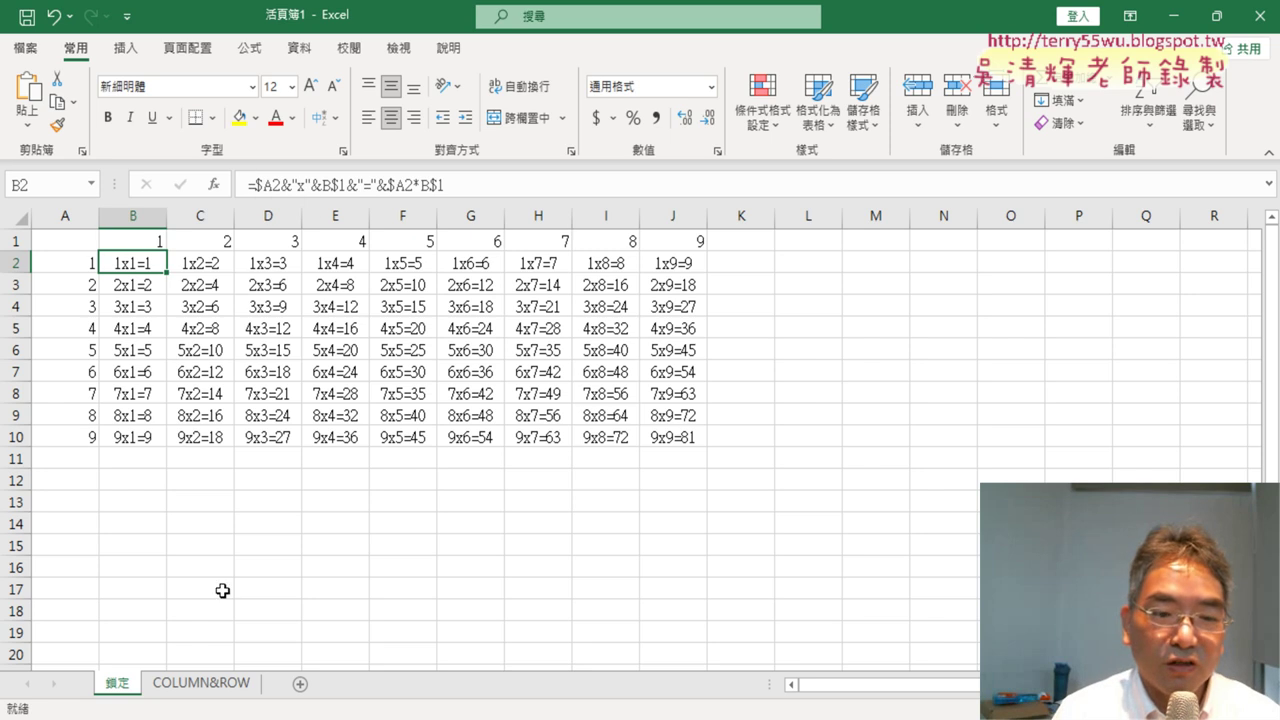
left_click(201, 688)
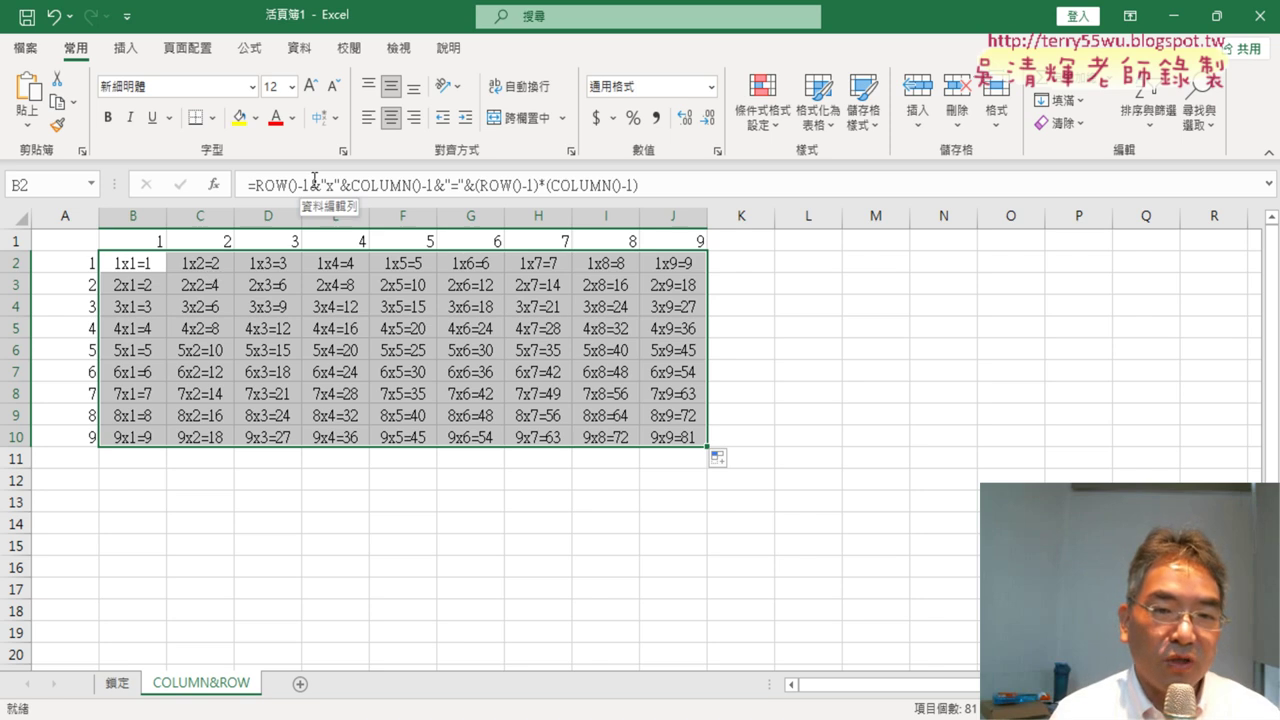
left_click(18, 241)
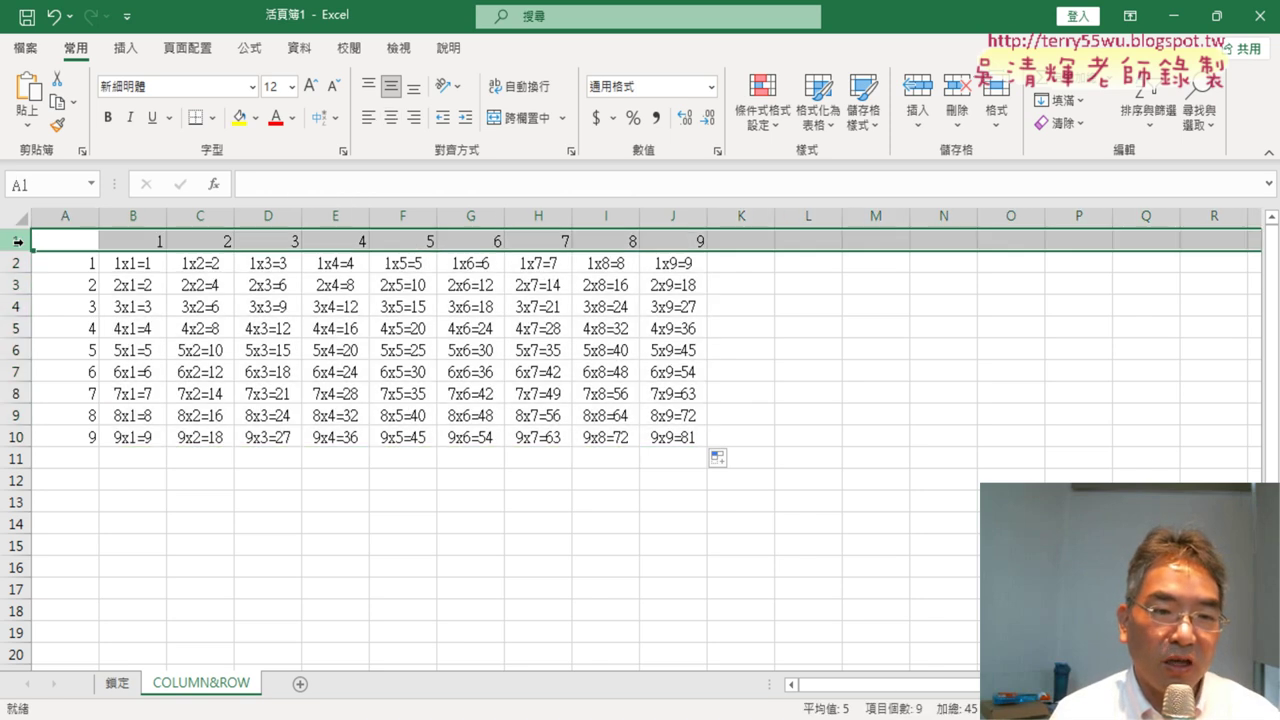
left_click(60, 216)
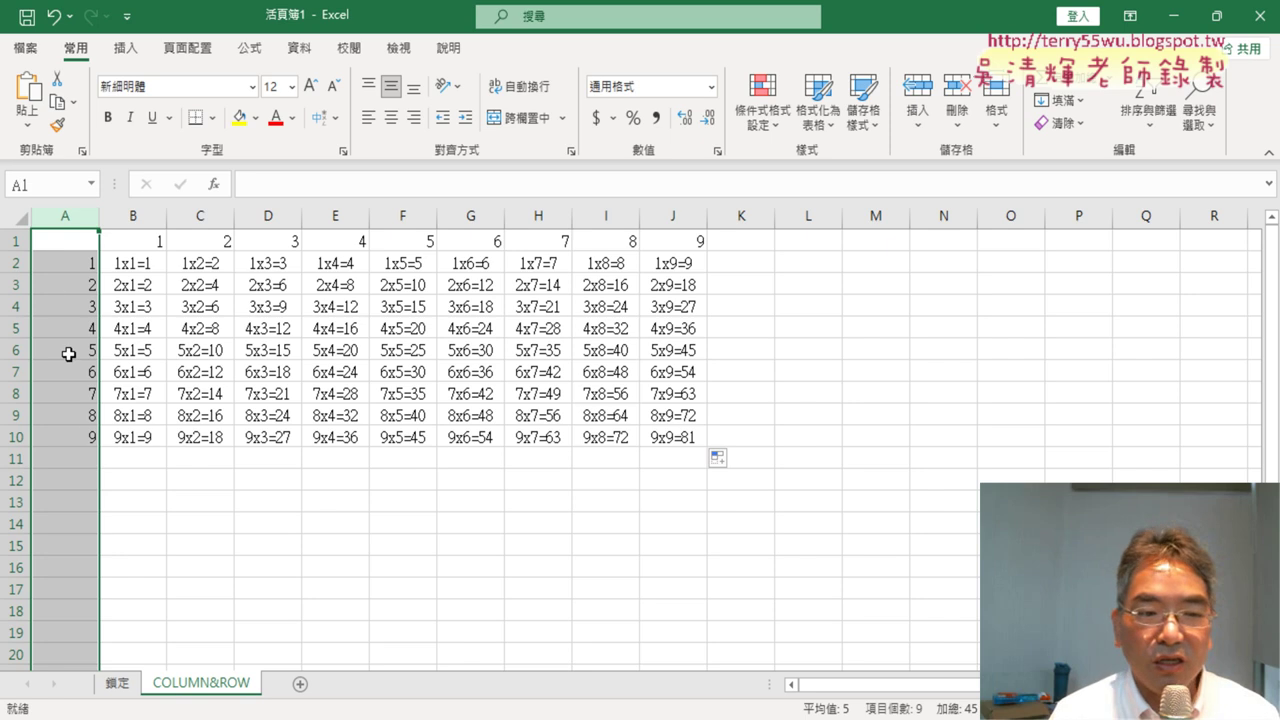
left_click(138, 264)
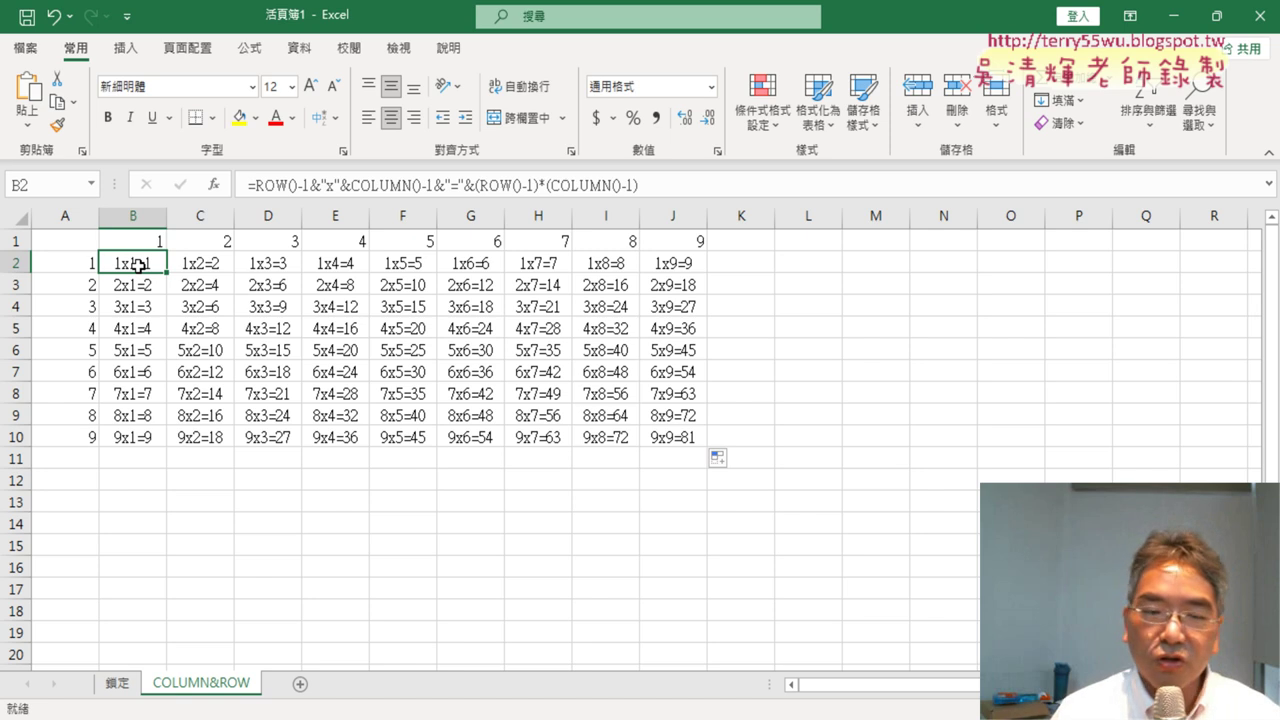
left_click_drag(232, 692, 330, 688)
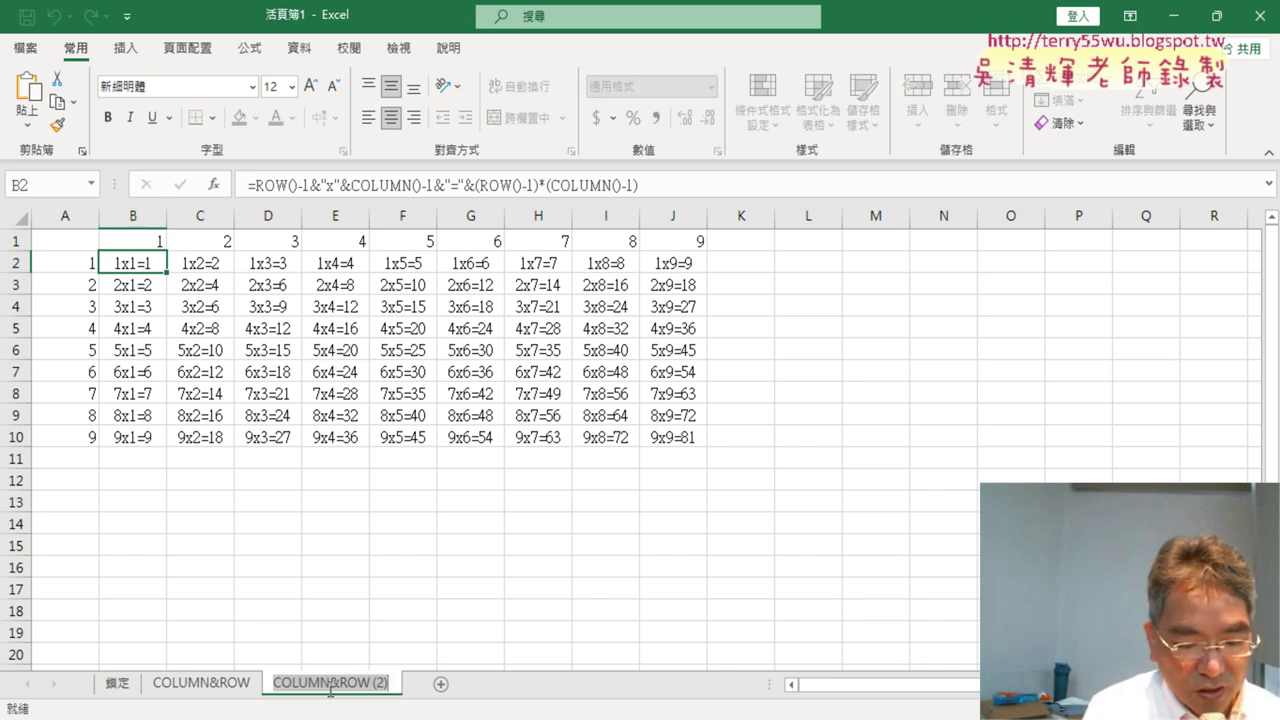
Step: Rename the copied sheet to VBA and delete the results in B2:J10
type("VBA")
key("Return")
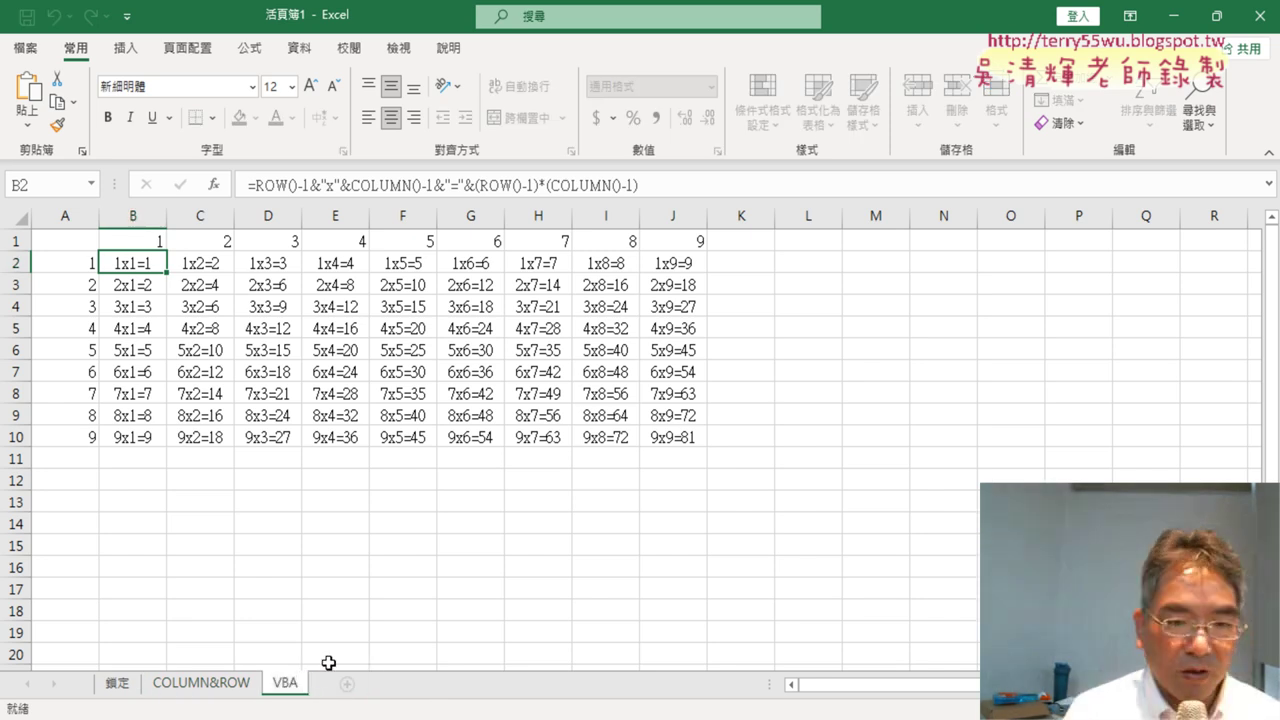
left_click_drag(145, 268, 657, 435)
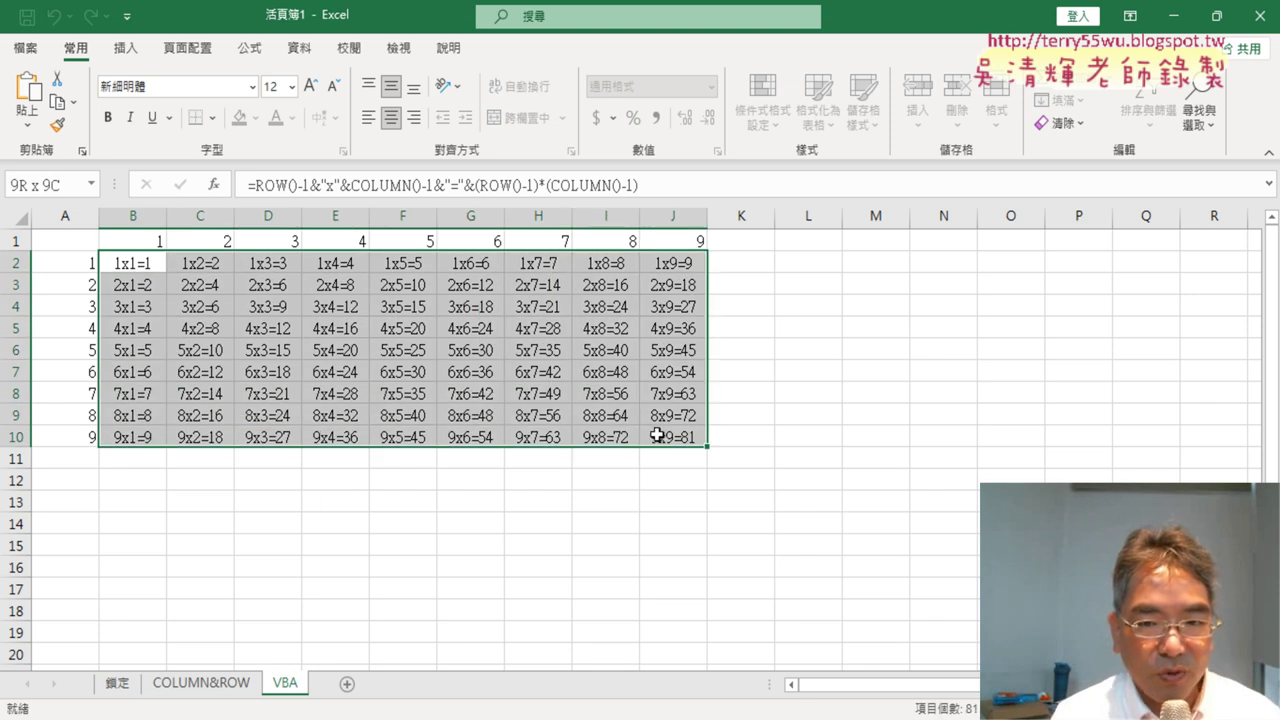
key("Delete")
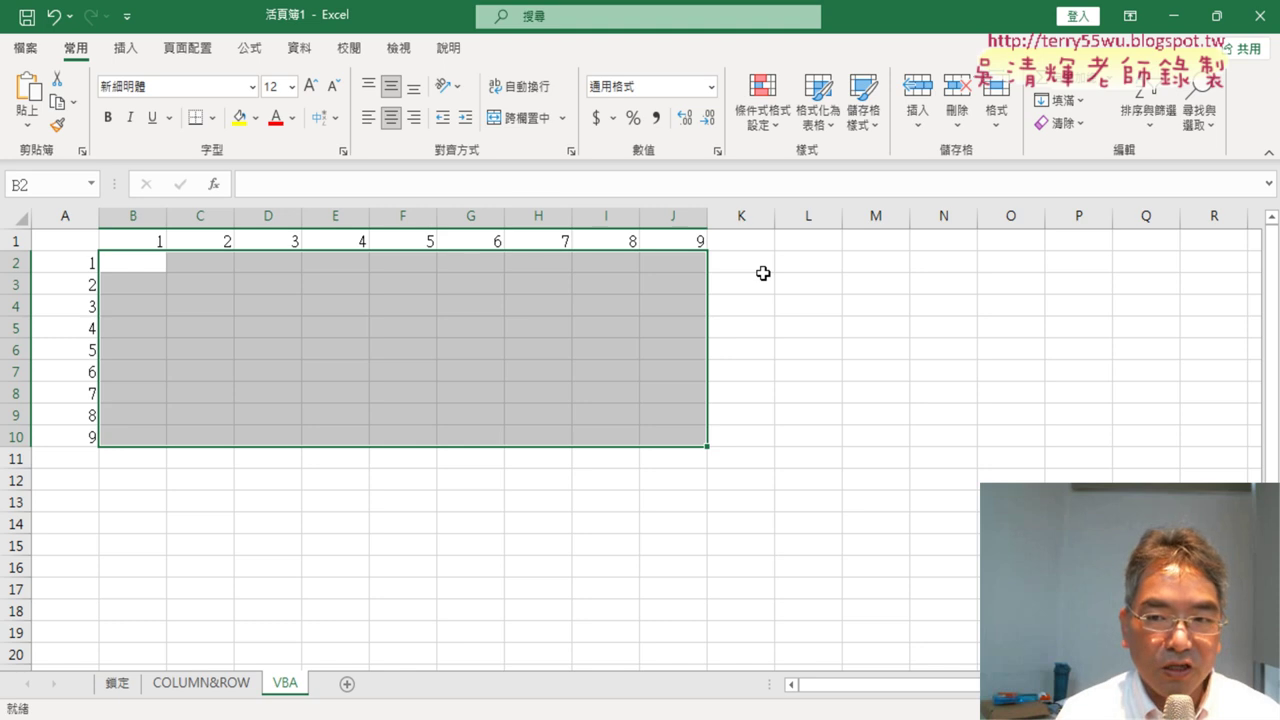
Step: Reselect the emptied B2:J10, then check the 鎖定, COLUMN&ROW and VBA sheets
left_click_drag(129, 261, 684, 438)
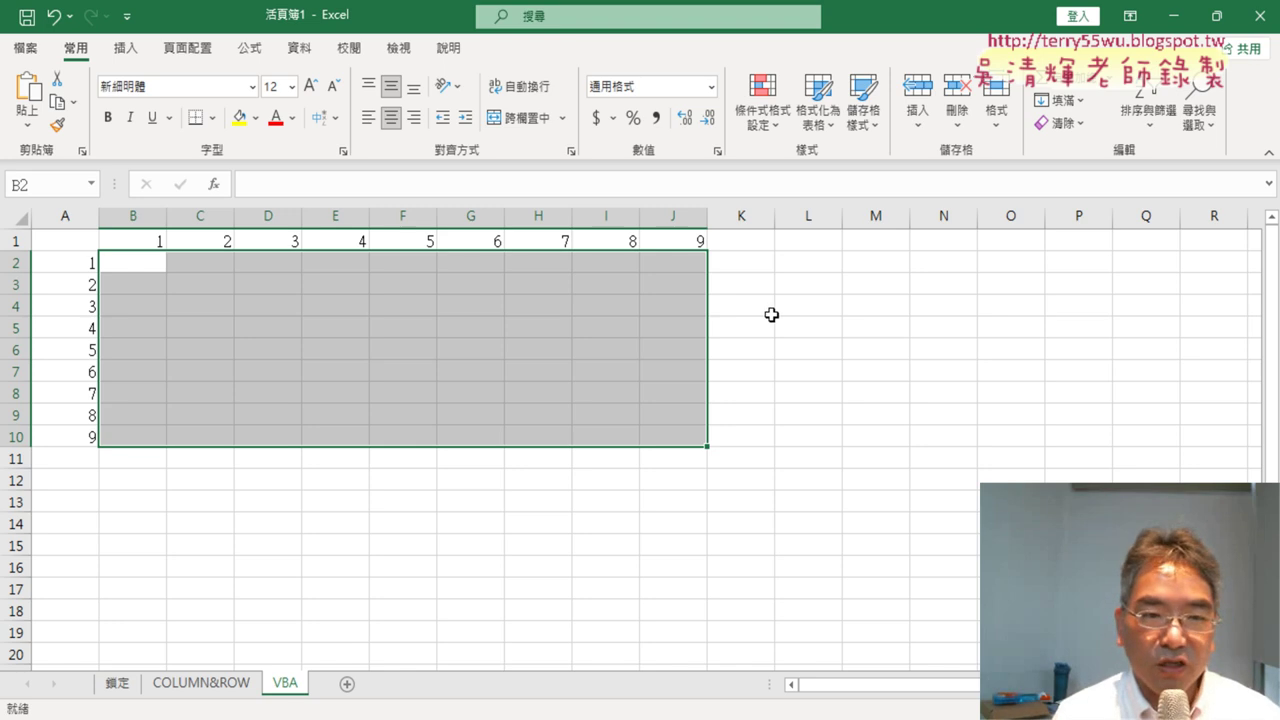
left_click(127, 686)
left_click(190, 686)
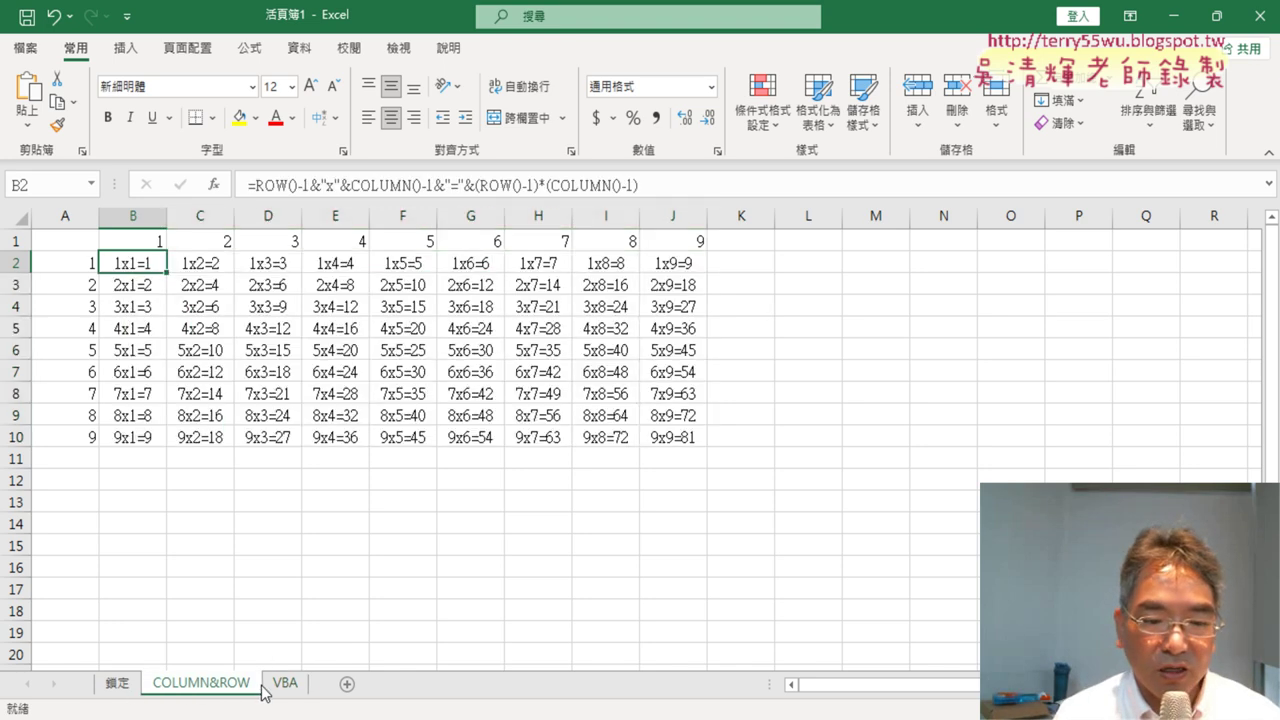
left_click(281, 686)
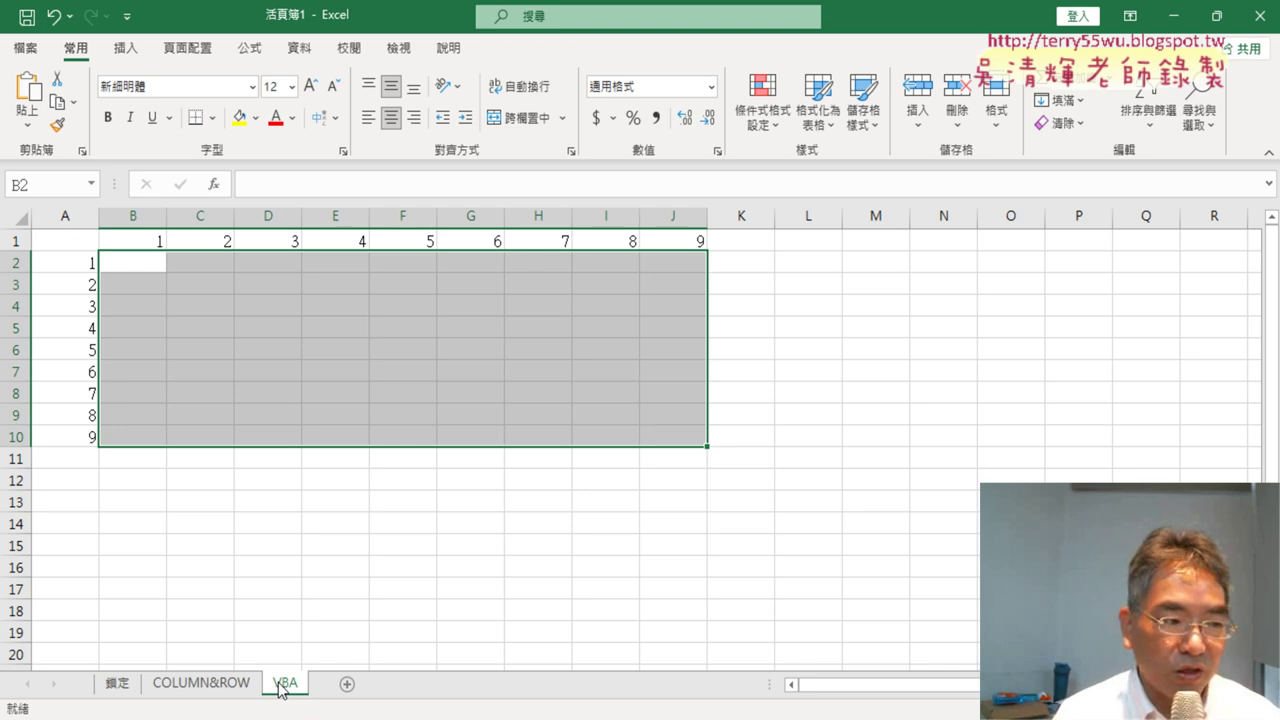